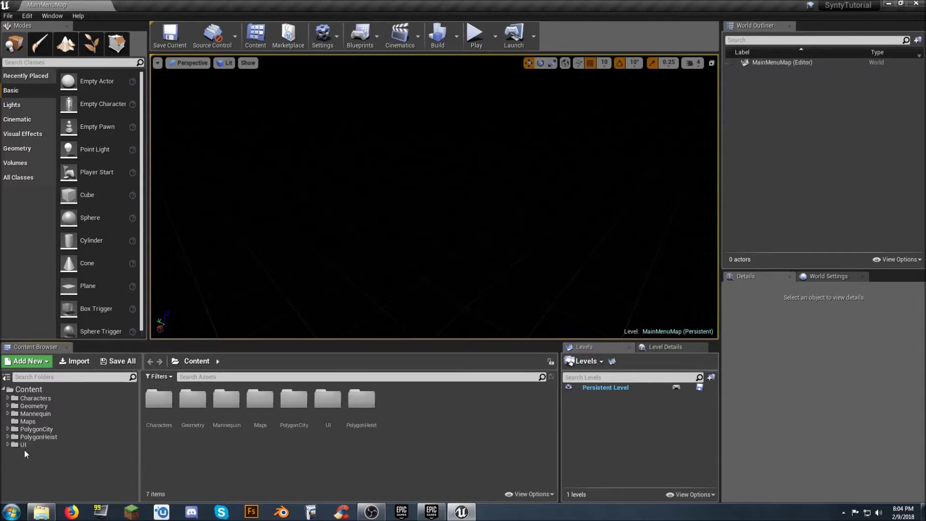
# Open the Demonstration map from the Maps folder of PolygonHeist.
pyautogui.click(8, 437)
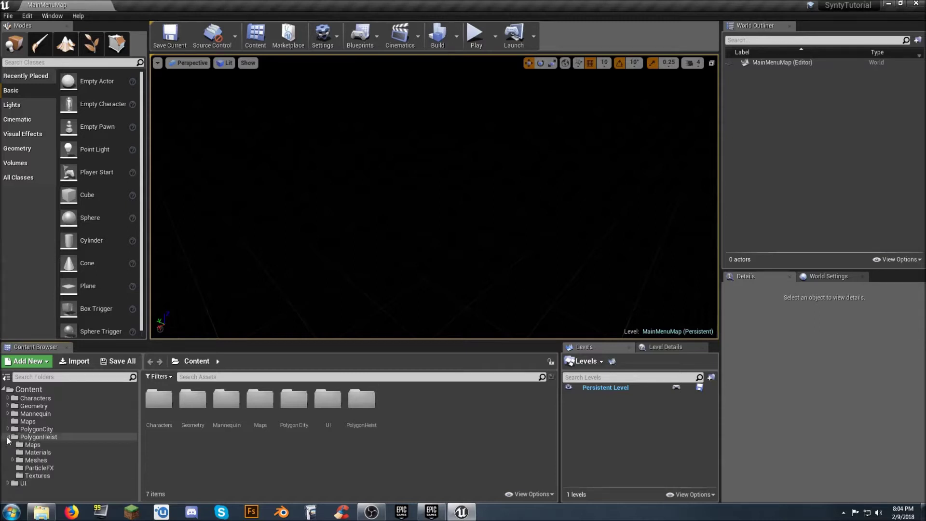
pyautogui.click(32, 443)
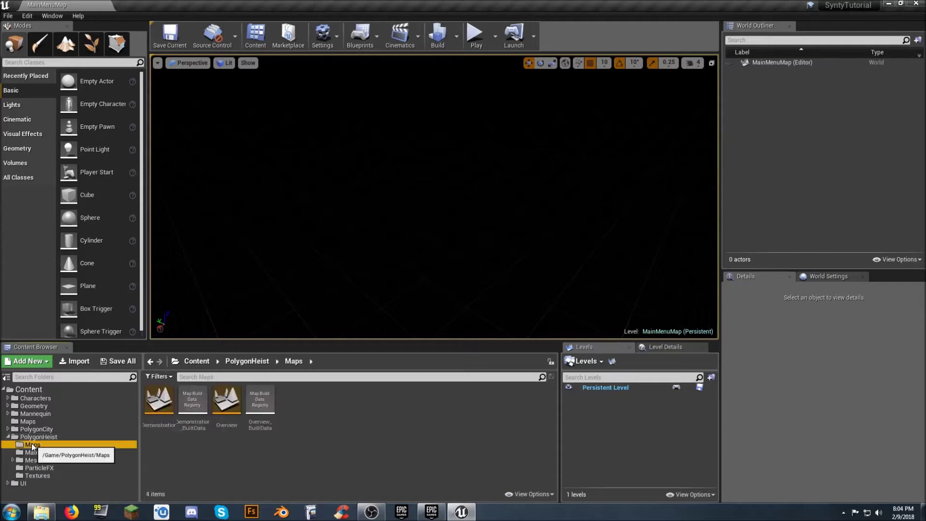
pyautogui.click(161, 466)
pyautogui.doubleClick(162, 408)
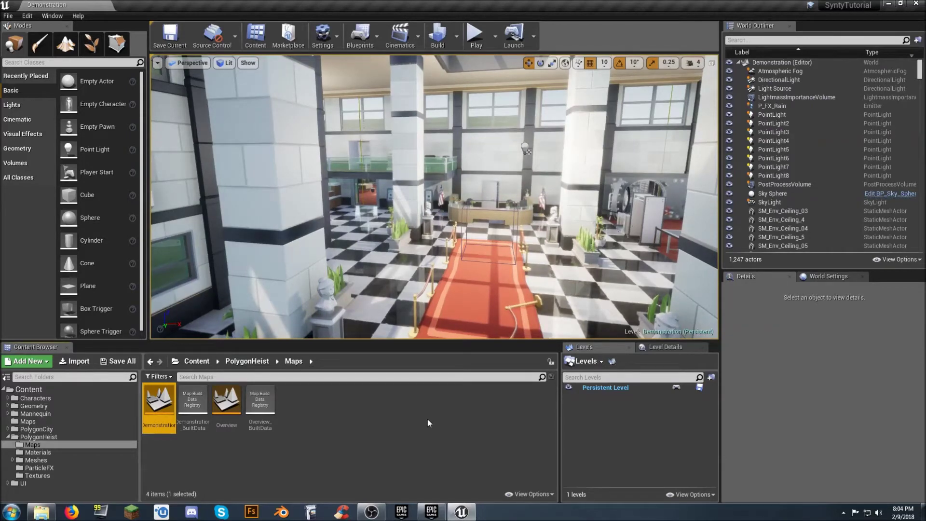
# Play the Demonstration level from inside the bank lobby and exit the game from its main menu.
pyautogui.moveTo(526, 150); pyautogui.dragTo(472, 154, button='right')
pyautogui.moveTo(495, 287)
pyautogui.mouseDown(button='right')
pyautogui.moveTo(477, 282)
pyautogui.moveTo(531, 290)
pyautogui.moveTo(494, 288)
pyautogui.mouseUp(button='right')
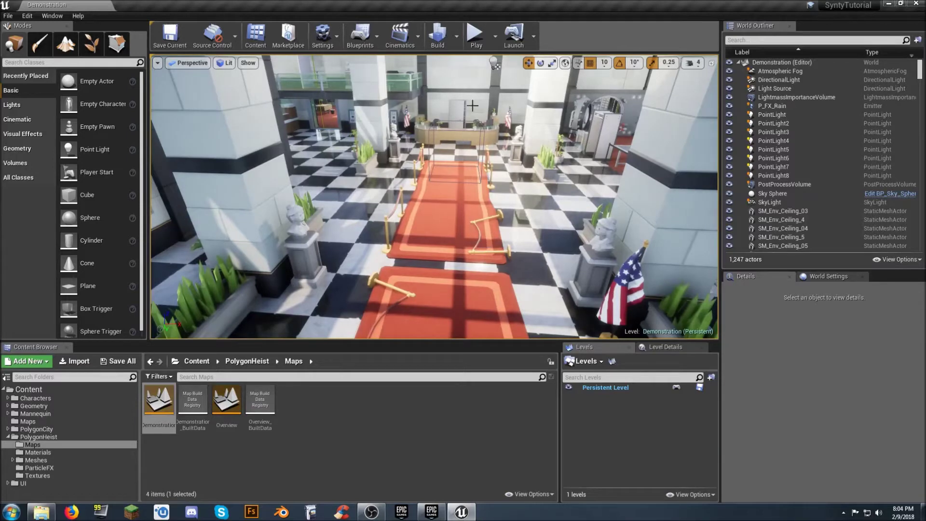
pyautogui.click(476, 39)
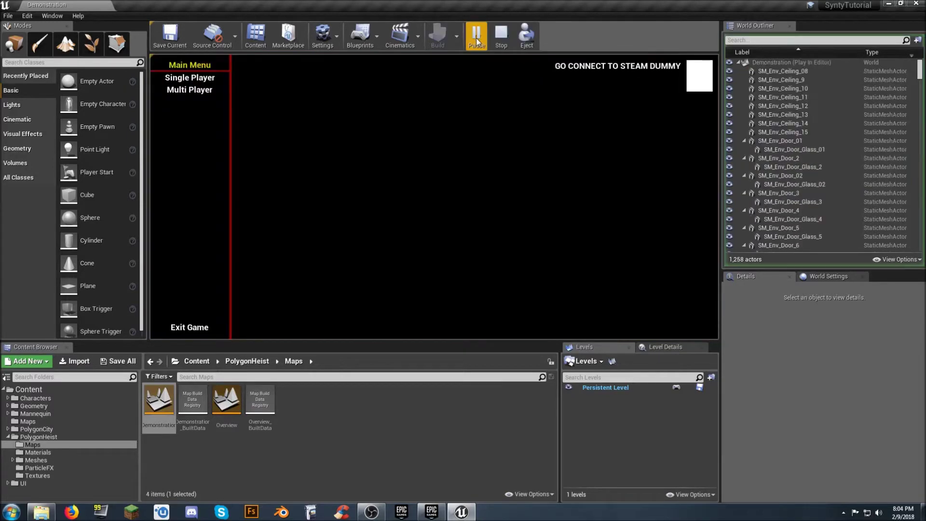
pyautogui.click(185, 328)
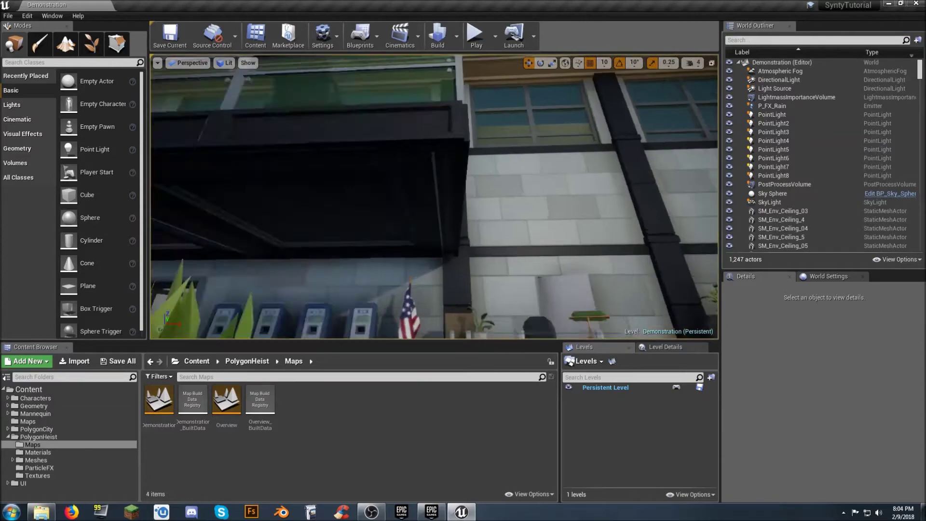
# Override the level's game mode with ThirdPersonGameMode in the world settings and save the Demonstration map.
pyautogui.moveTo(506, 285)
pyautogui.mouseDown(button='right')
pyautogui.moveTo(506, 328)
pyautogui.moveTo(497, 318)
pyautogui.moveTo(506, 285)
pyautogui.mouseUp(button='right')
pyautogui.press('s')
pyautogui.click(820, 278)
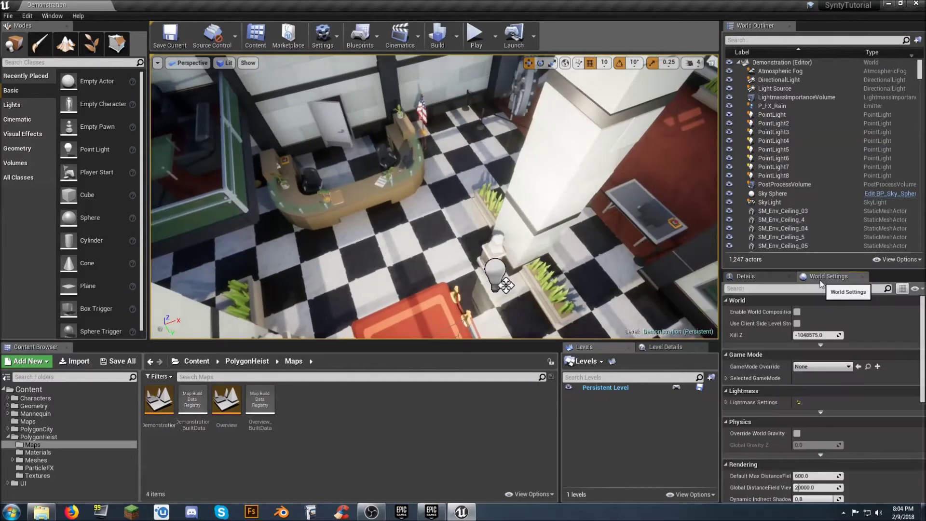
pyautogui.click(822, 366)
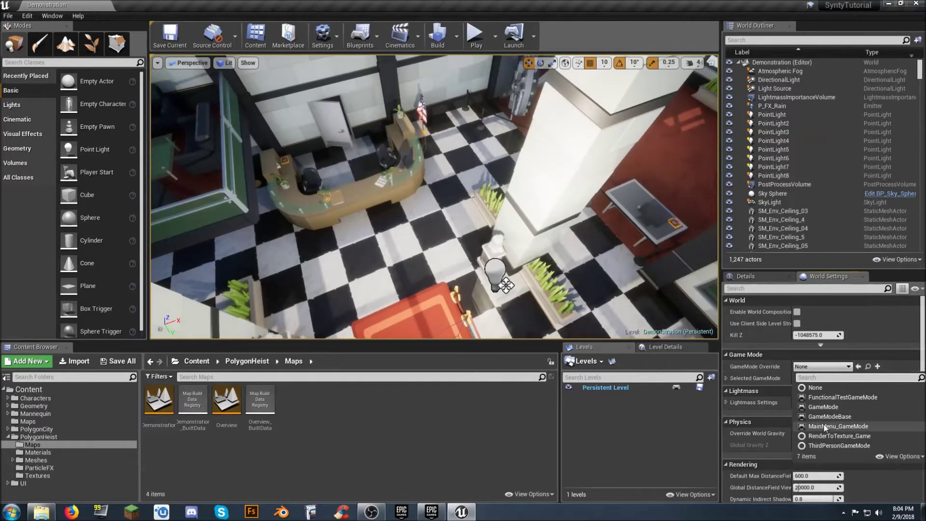
pyautogui.click(828, 445)
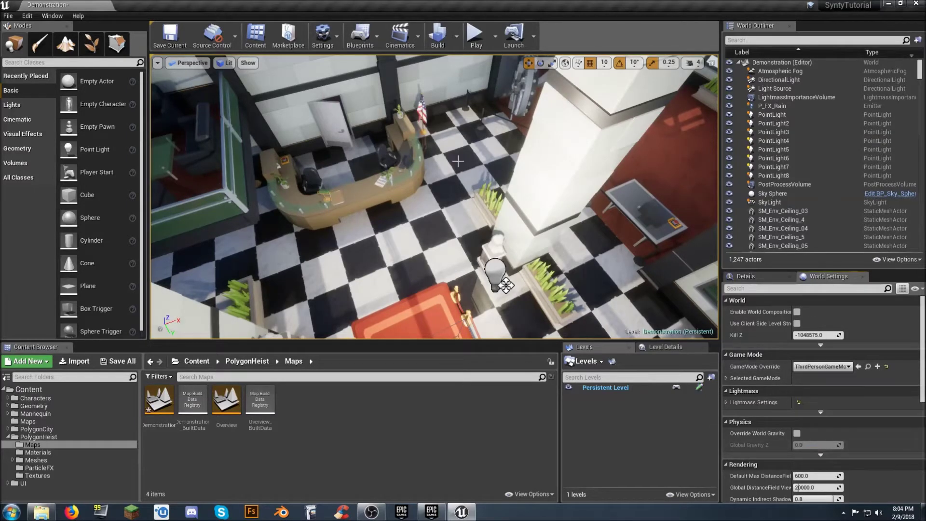
pyautogui.click(119, 362)
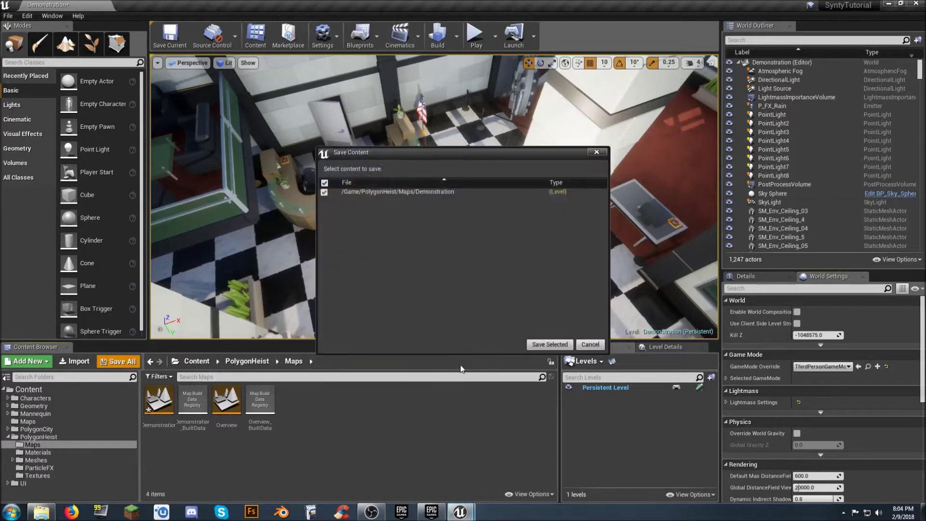
pyautogui.click(544, 344)
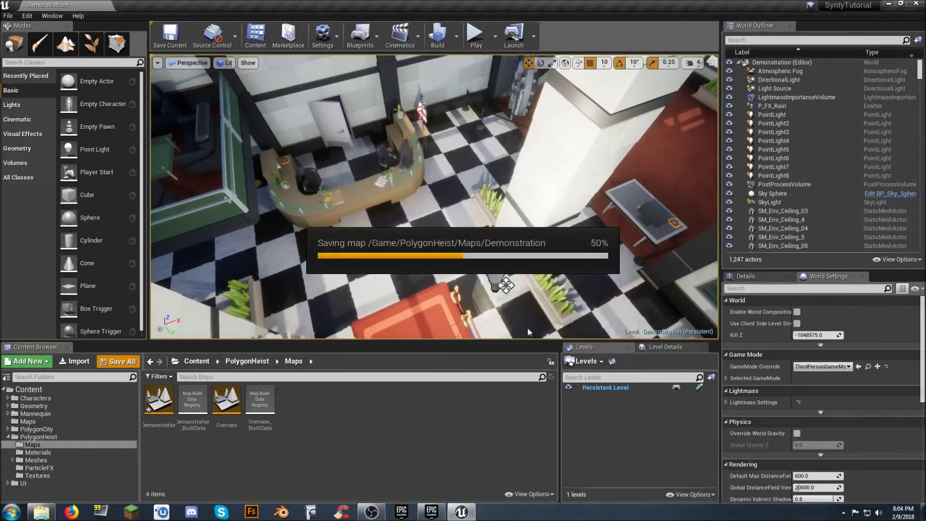
# Test-play the level briefly, move the view back to the lobby's red carpet, and expand the selected game mode's classes for checking.
pyautogui.click(472, 35)
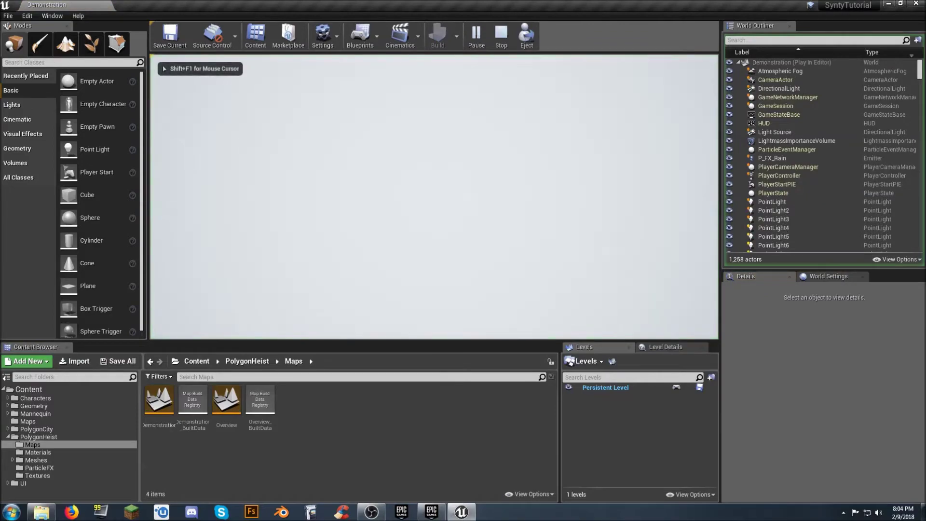
pyautogui.press('Escape')
pyautogui.moveTo(434, 197); pyautogui.dragTo(219, 208, button='right')
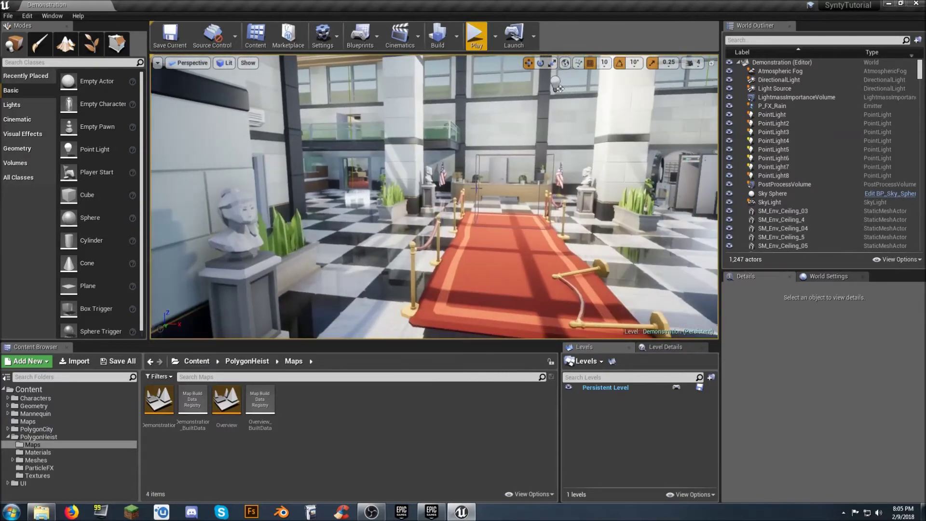
pyautogui.click(834, 277)
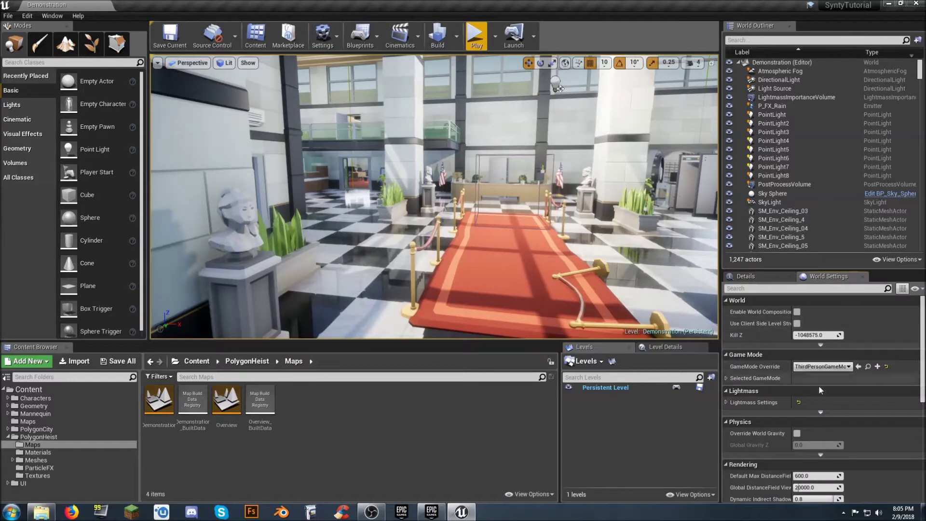
pyautogui.click(726, 379)
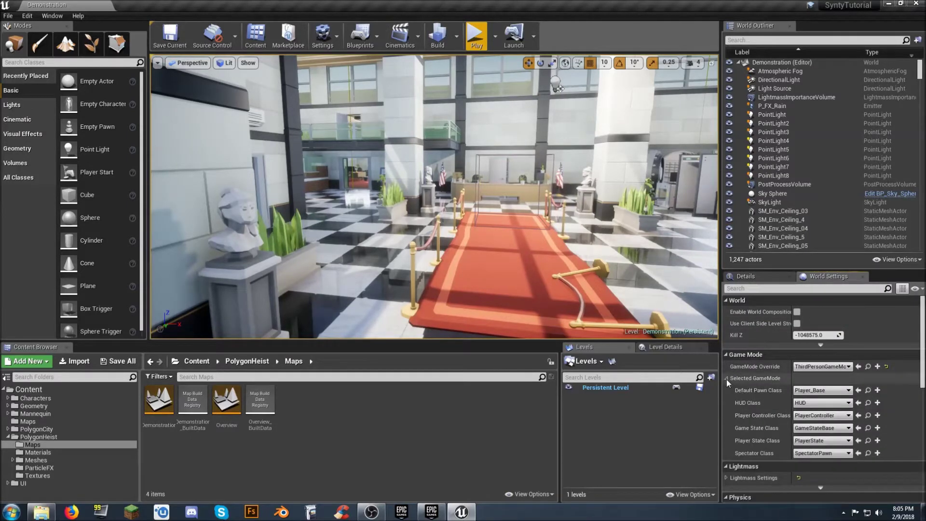
# Play the level, run and jump with the character through the lobby and security area to the street, and stop playing.
pyautogui.click(477, 36)
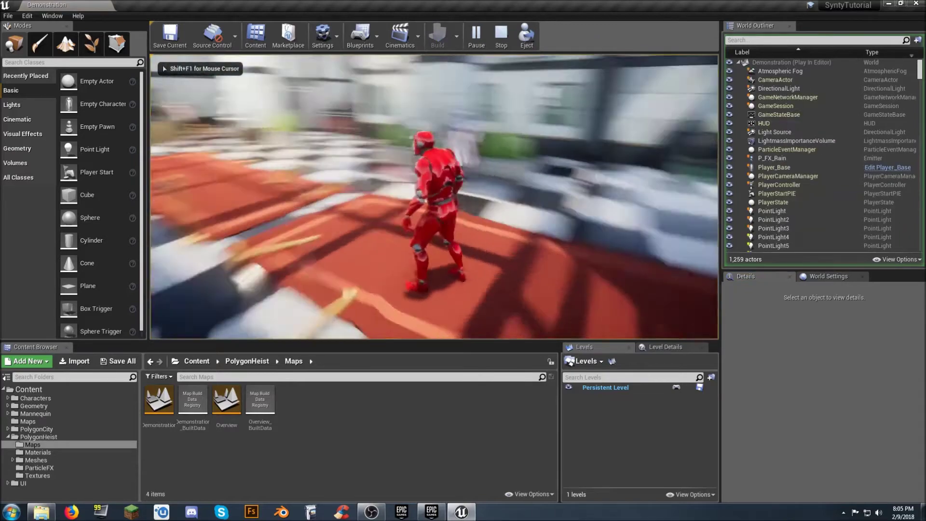
pyautogui.press('w')
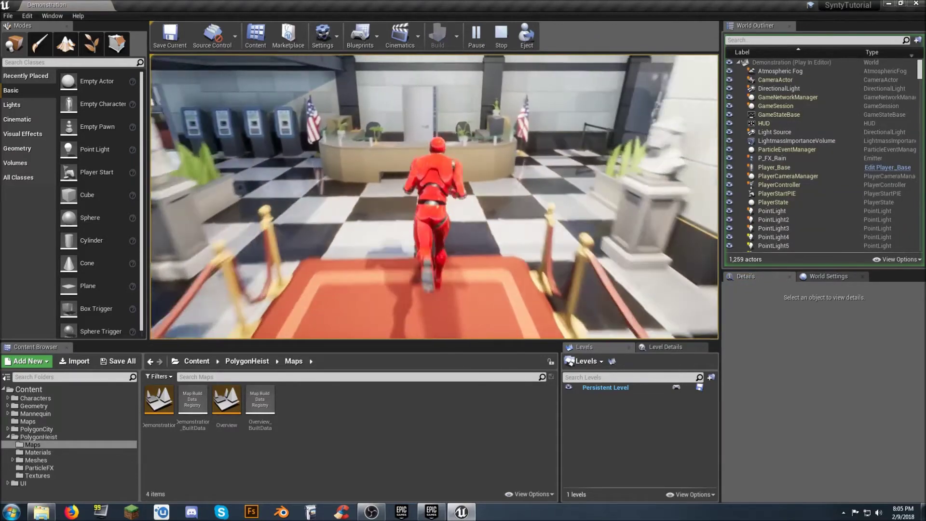
pyautogui.press('w')
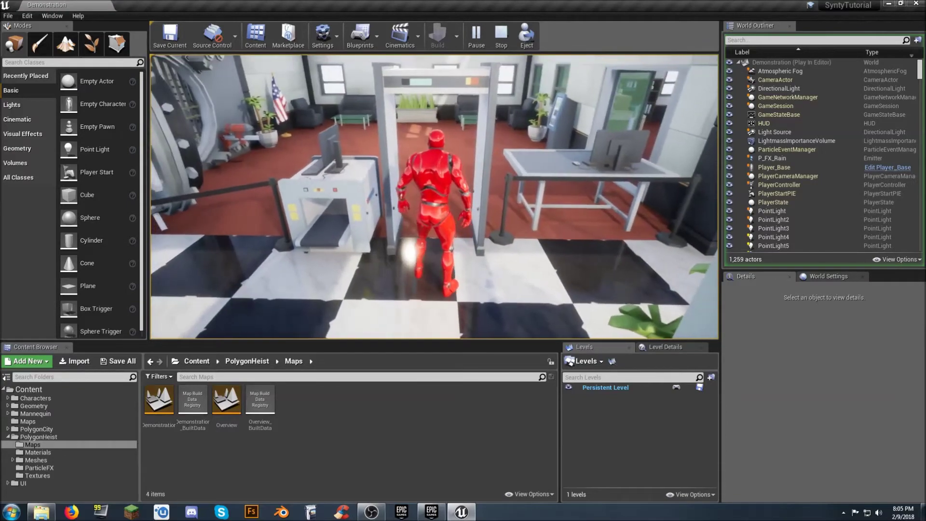
pyautogui.press('d')
pyautogui.press('w')
pyautogui.press('s')
pyautogui.press('w')
pyautogui.press('space')
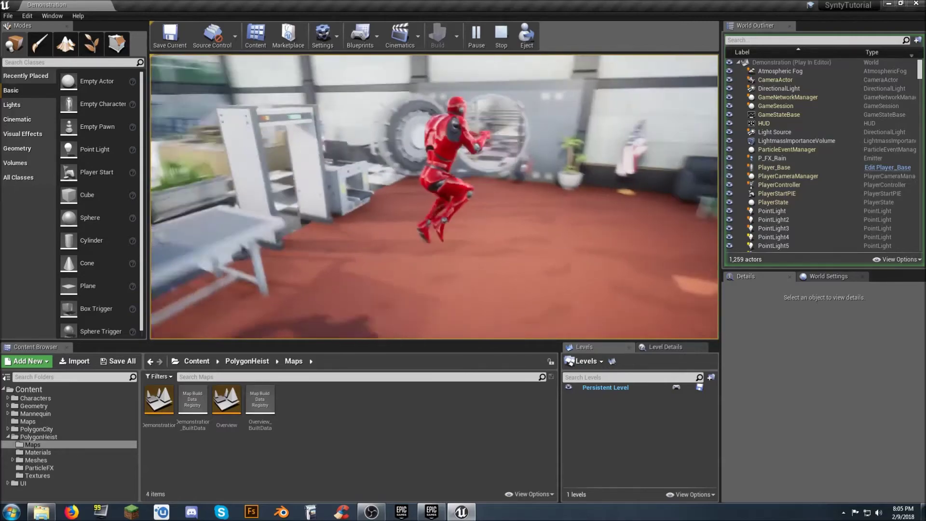
pyautogui.press('w')
pyautogui.press('w')
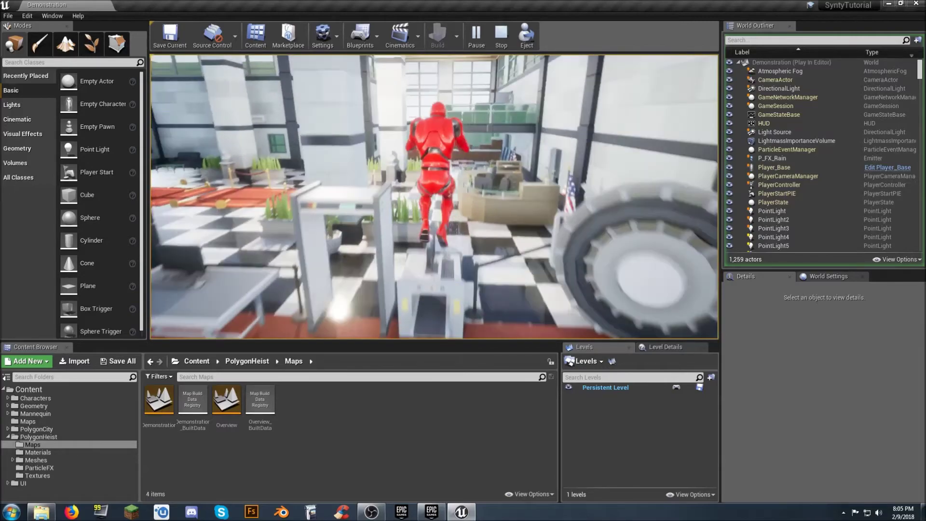
pyautogui.press('w')
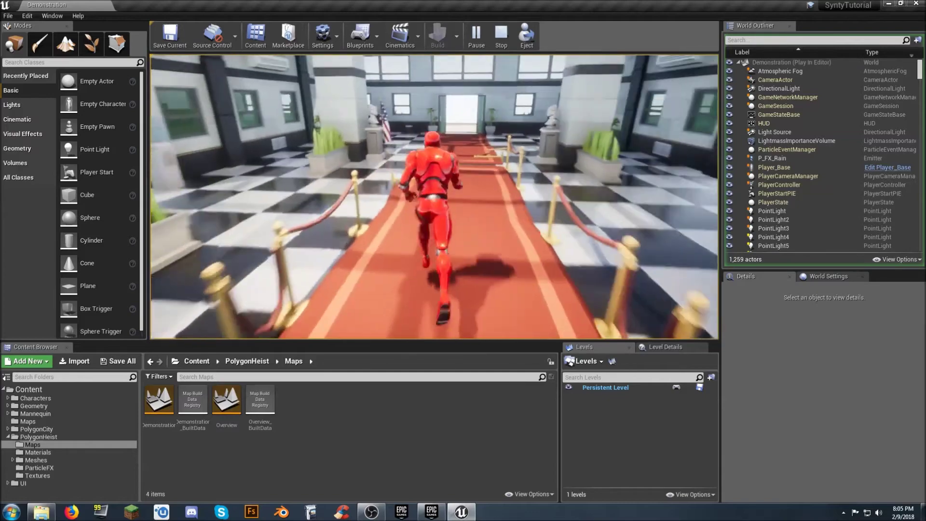
pyautogui.press('w')
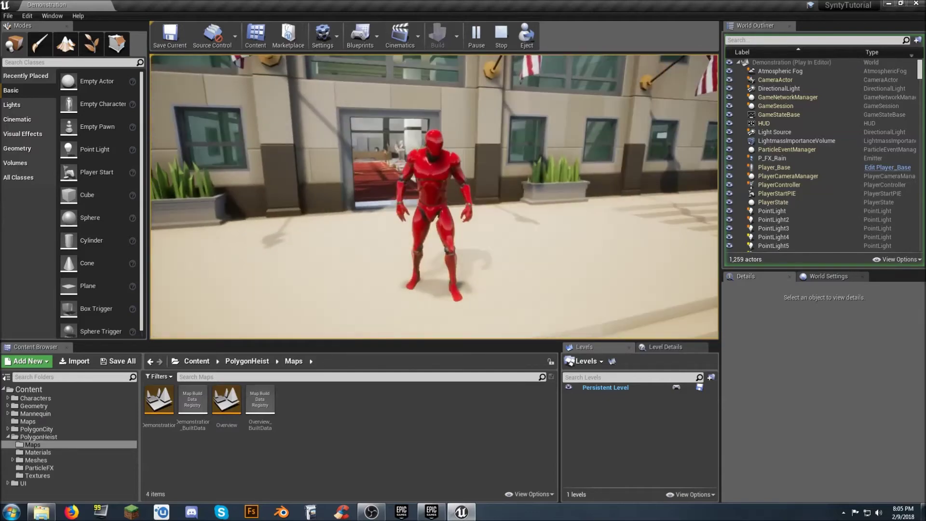
pyautogui.press('Escape')
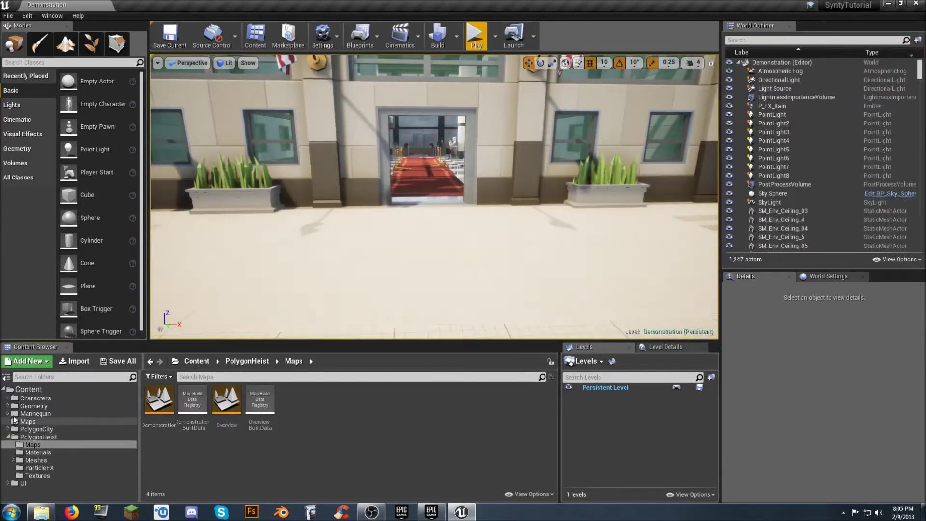
# Create a folder named Animations inside the Player folder of Characters.
pyautogui.click(8, 399)
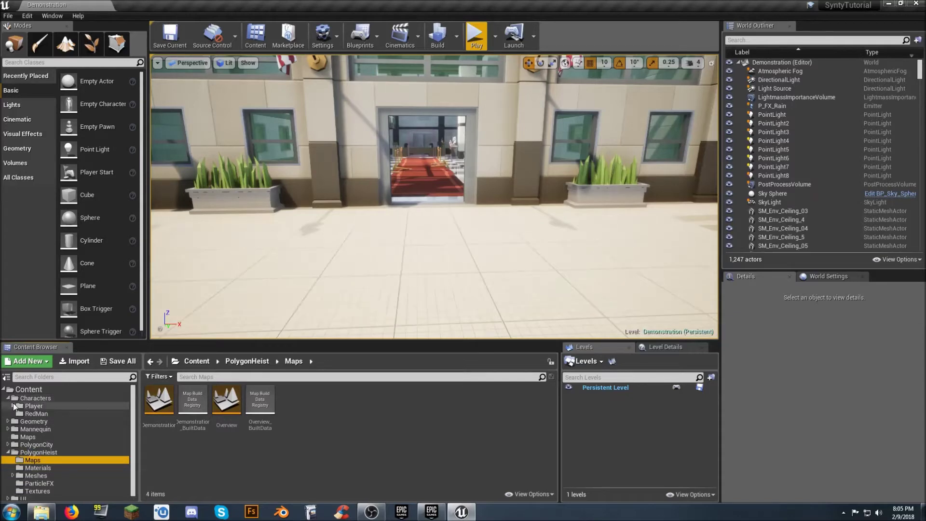
pyautogui.click(13, 407)
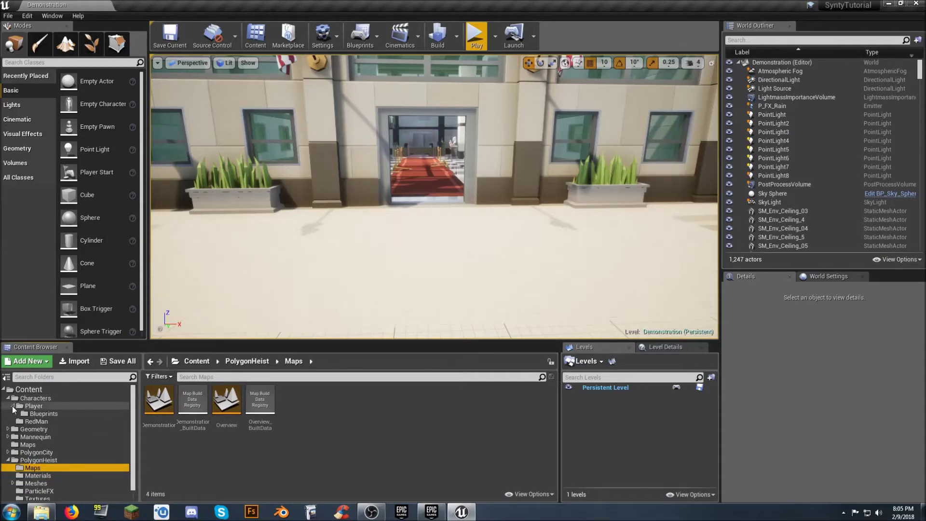
pyautogui.click(30, 407)
pyautogui.rightClick(214, 402)
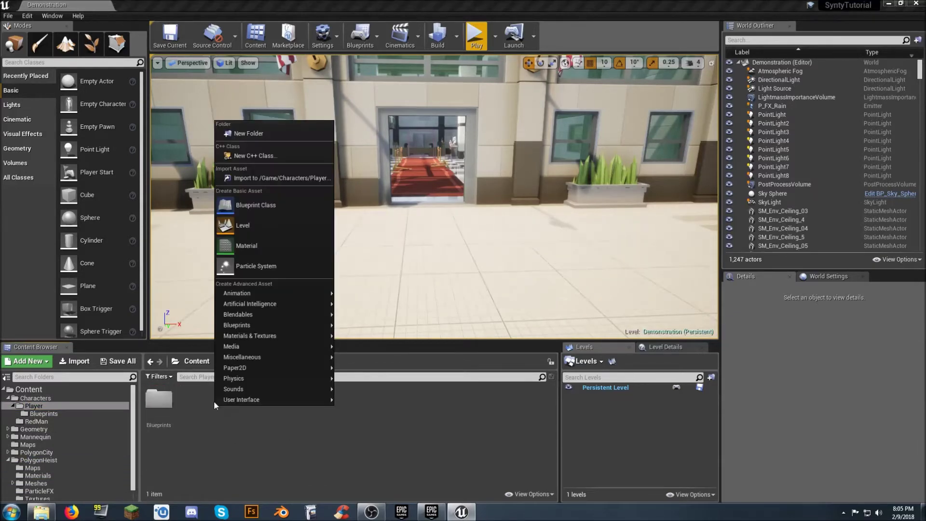
pyautogui.click(258, 134)
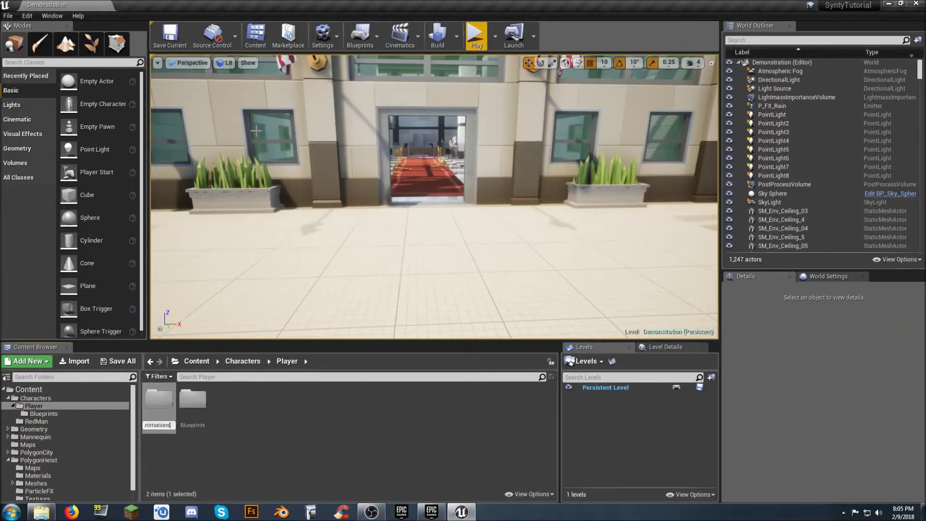
pyautogui.press('Return')
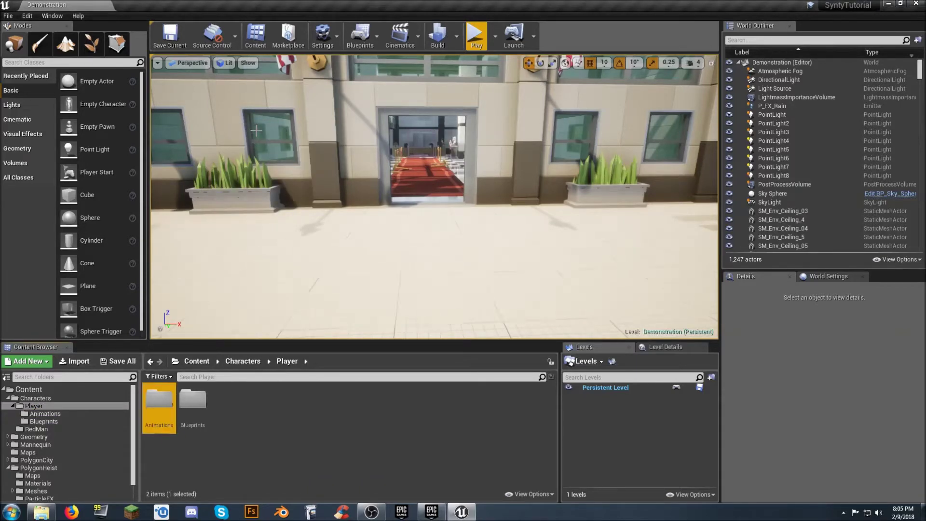
# Add a second folder named Mesh beside Animations in the Player folder.
pyautogui.rightClick(257, 411)
pyautogui.click(311, 138)
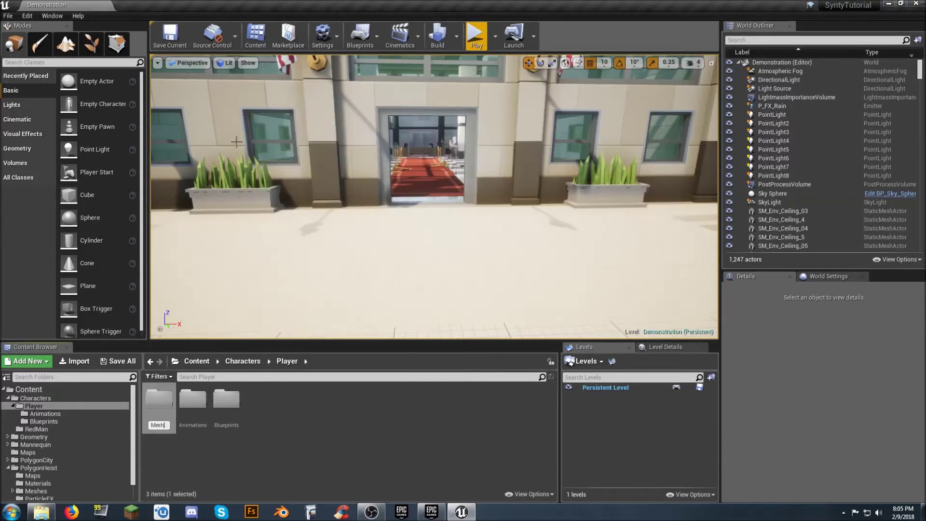
pyautogui.press('Return')
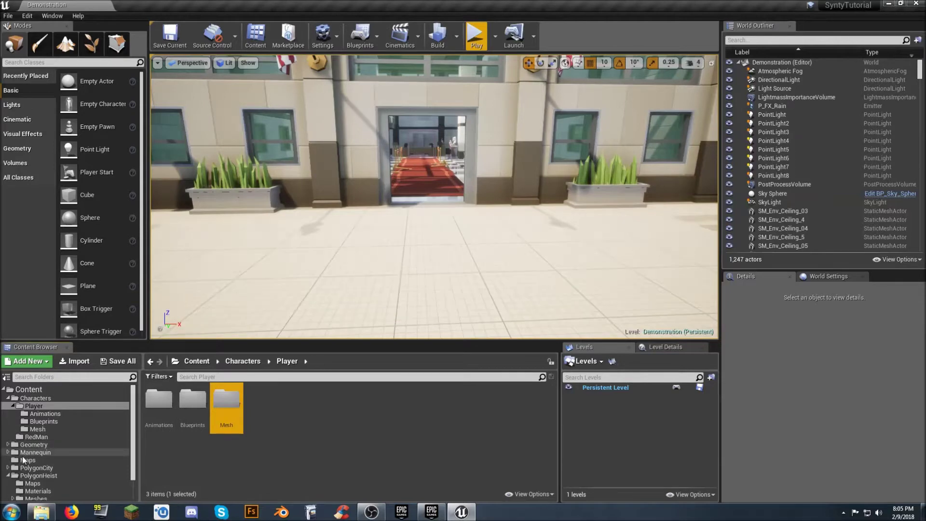
# Open the Characters folder within the PolygonHeist meshes.
pyautogui.scroll(-1, 9, 484)
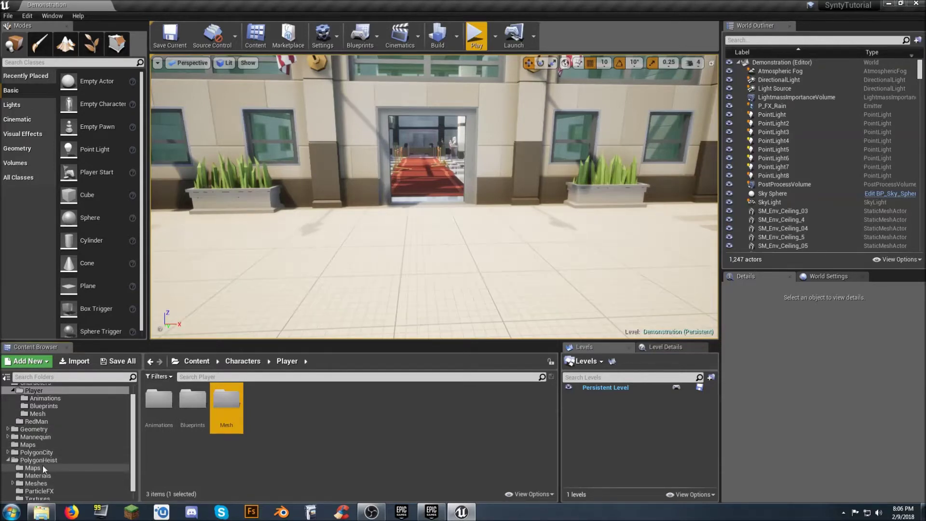
pyautogui.scroll(-1, 37, 459)
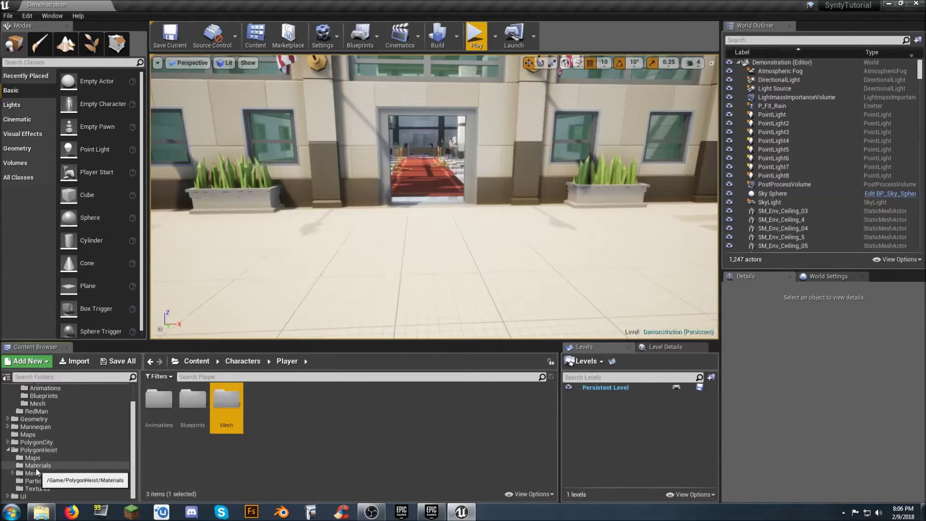
pyautogui.click(35, 473)
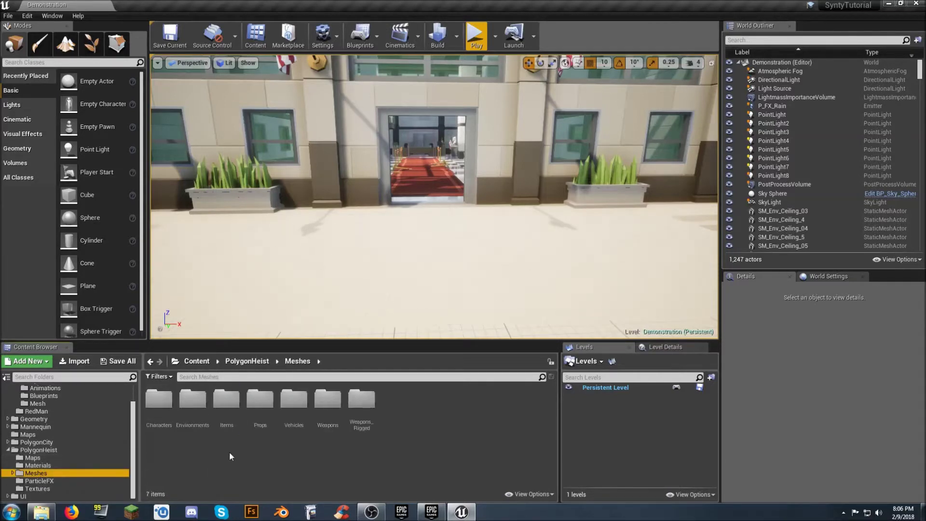
pyautogui.click(13, 473)
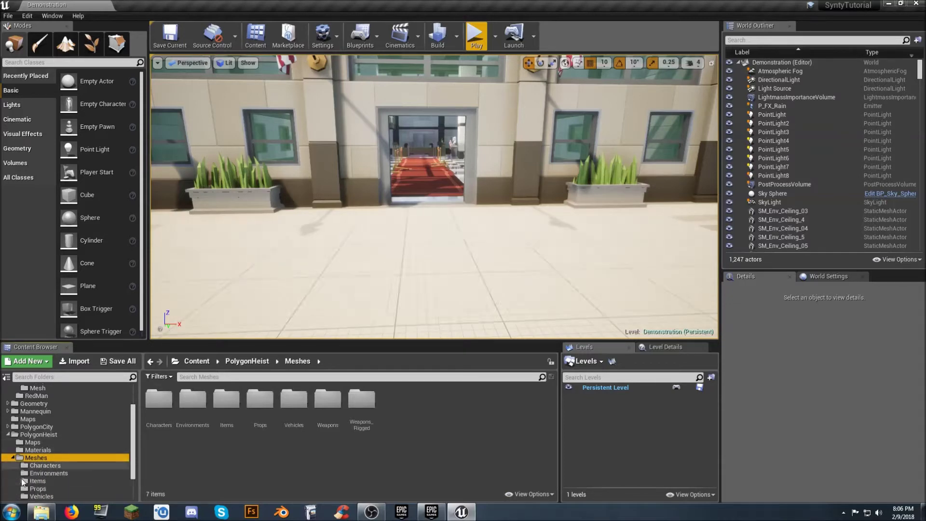
pyautogui.click(46, 465)
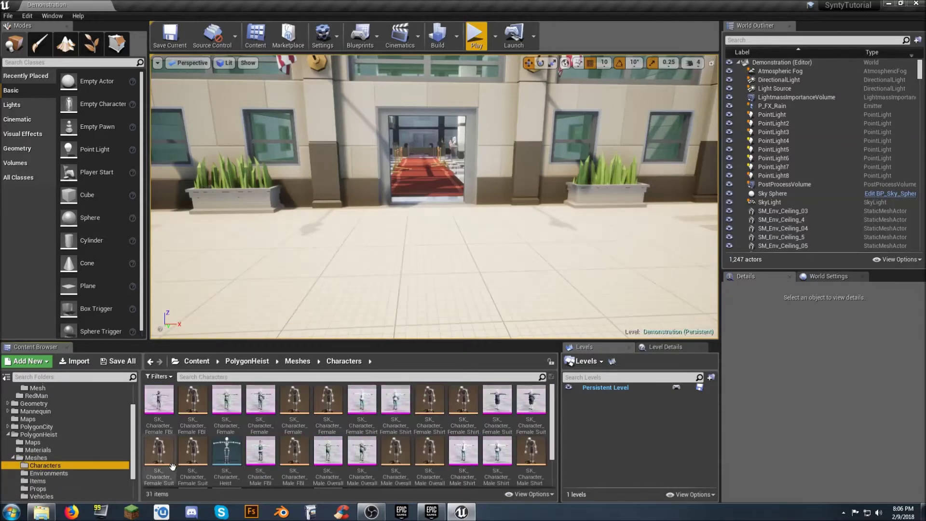
# Look at the heist skeleton asset and open the Characters folder within the PolygonCity meshes.
pyautogui.click(236, 459)
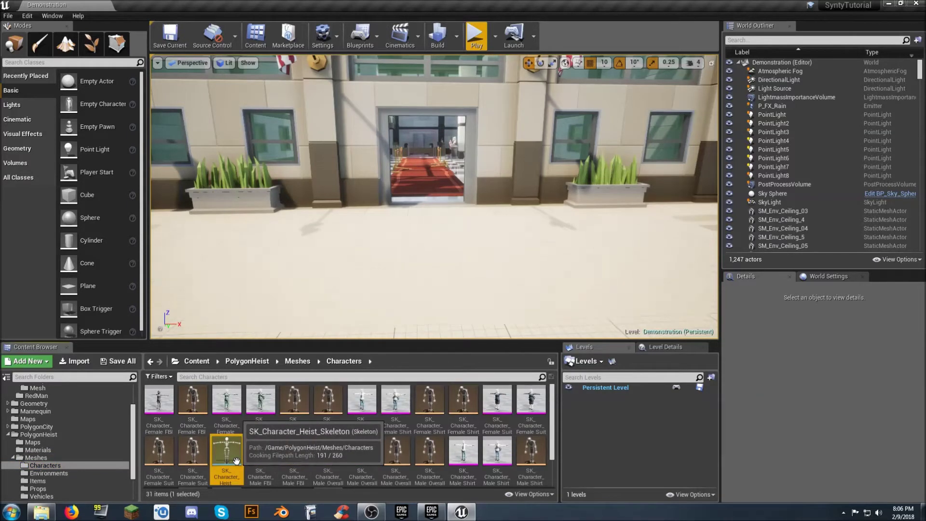
pyautogui.scroll(-1, 236, 460)
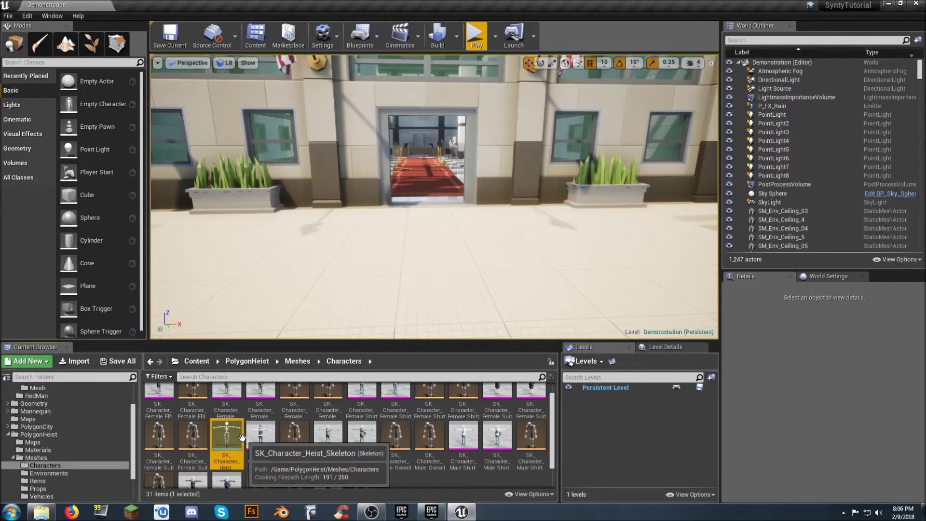
pyautogui.click(17, 427)
pyautogui.click(8, 427)
pyautogui.click(13, 457)
pyautogui.scroll(-1, 24, 455)
pyautogui.click(37, 459)
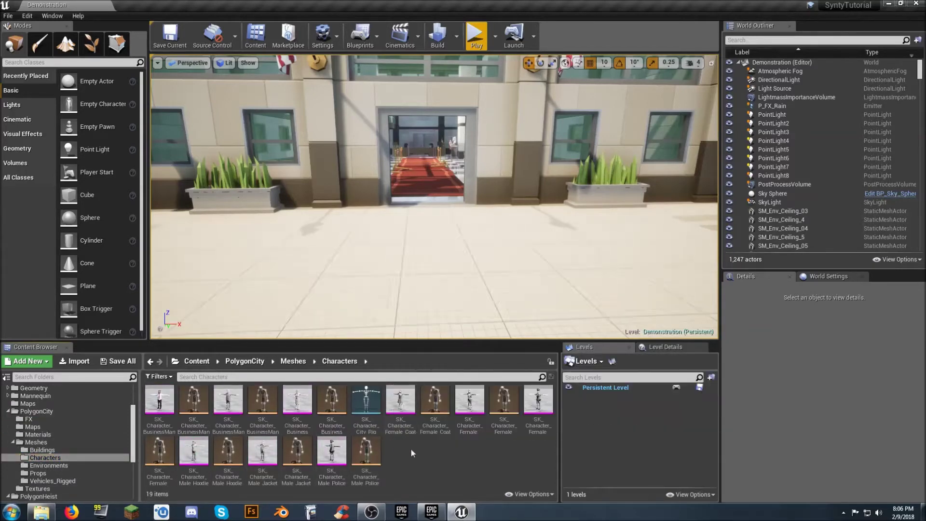
# Copy the SK_Character_City_Rig skeleton into the Mesh folder of the Player folder in Characters.
pyautogui.click(367, 410)
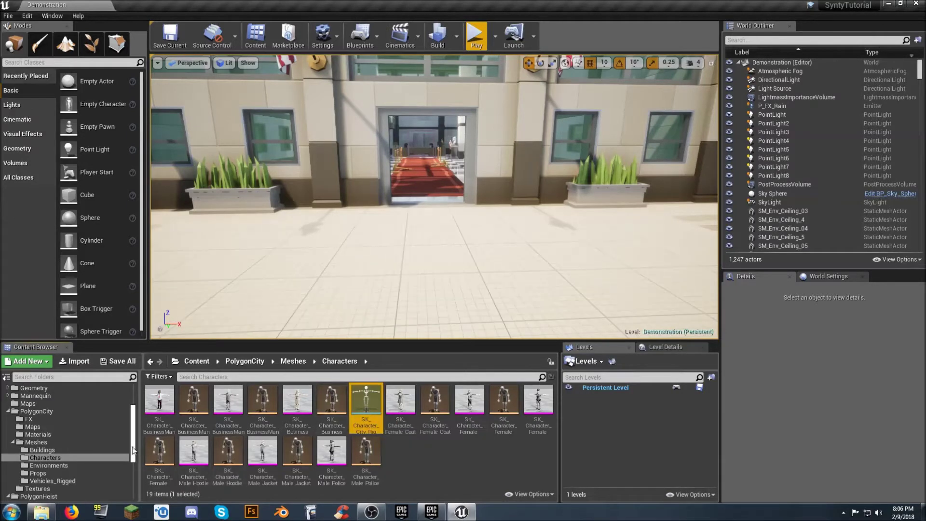
pyautogui.scroll(3, 136, 425)
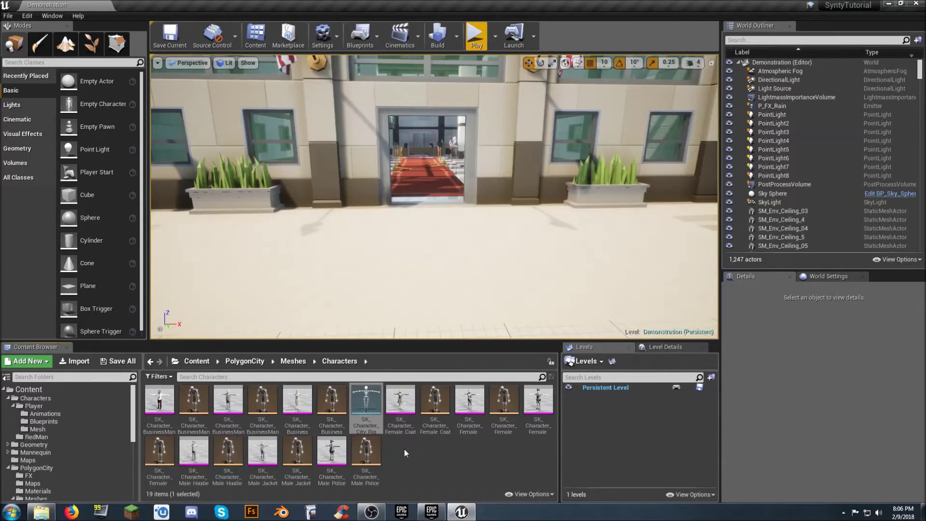
pyautogui.click(368, 401)
pyautogui.moveTo(368, 401); pyautogui.dragTo(60, 427)
pyautogui.click(89, 441)
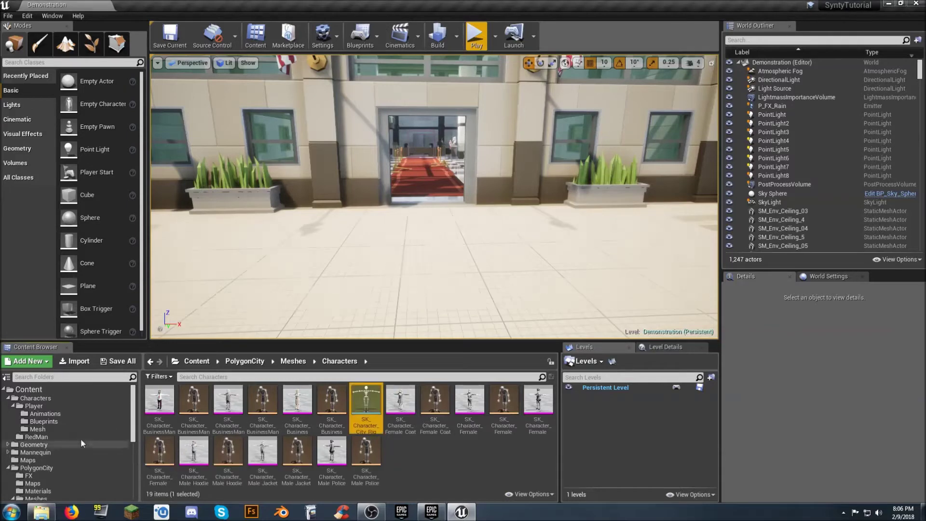
# Rename the copied skeleton in the Player's Mesh folder as SK_Polygon.
pyautogui.click(41, 429)
pyautogui.click(160, 410)
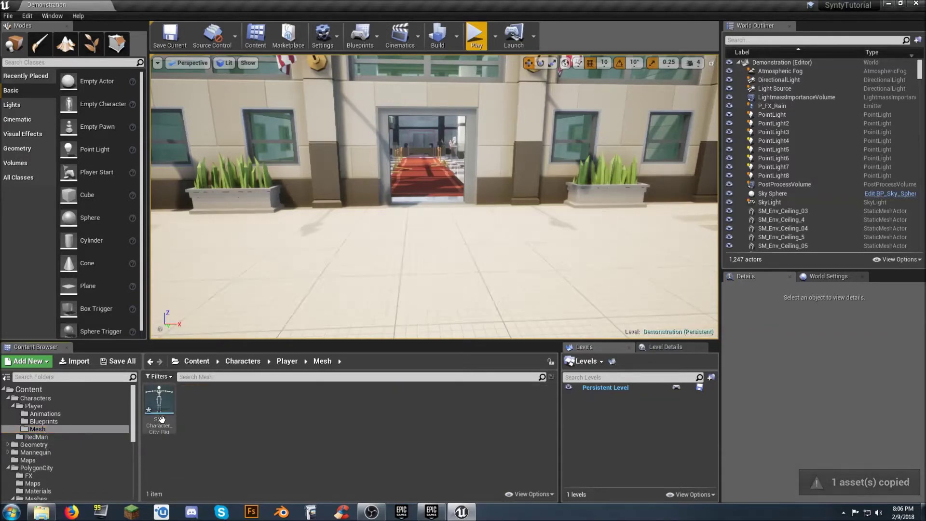
pyautogui.press('F2')
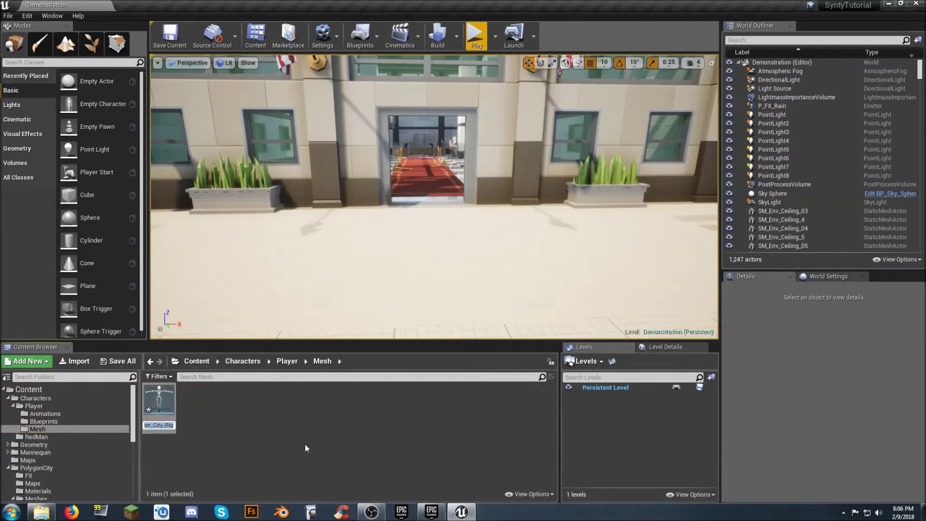
pyautogui.write('SK_')
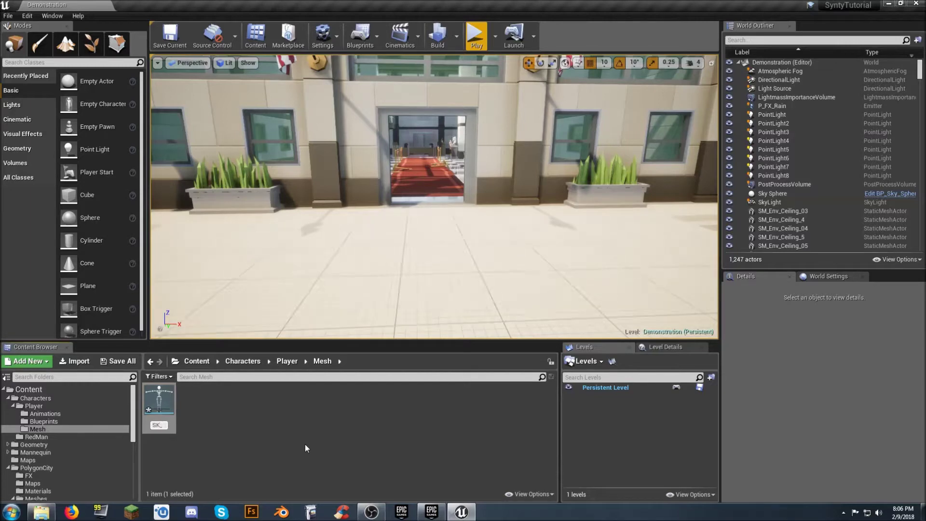
pyautogui.write('Polygon')
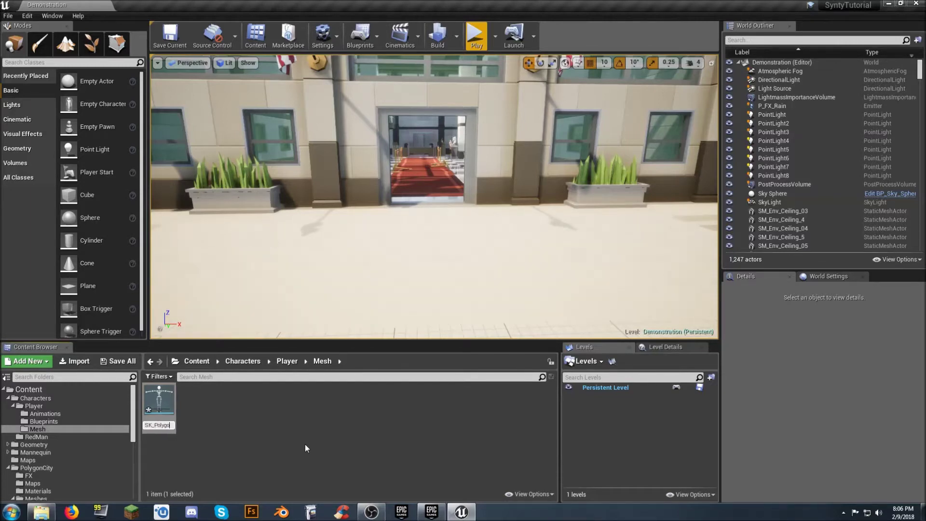
pyautogui.press('Return')
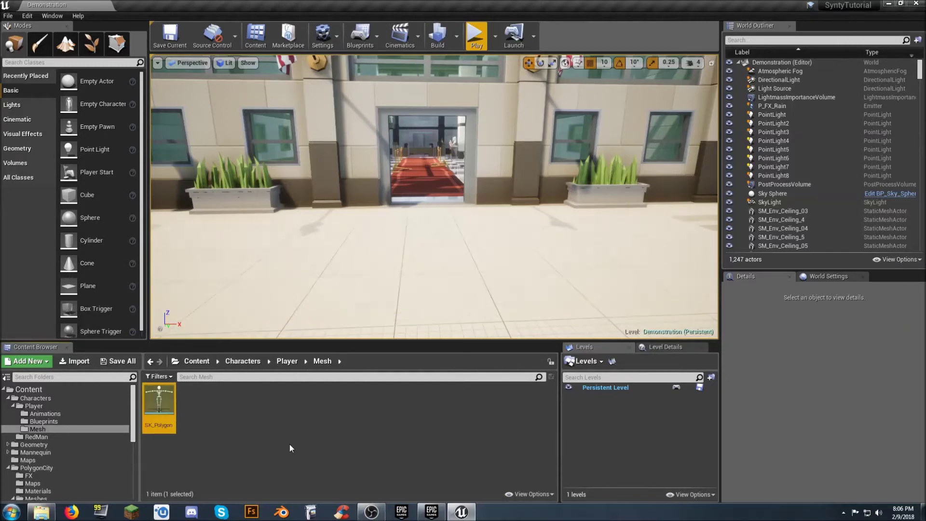
pyautogui.click(158, 458)
# Select all skeletal meshes in PolygonCity's Characters folder and assign the SK_Polygon skeleton to the first one.
pyautogui.scroll(-2, 102, 454)
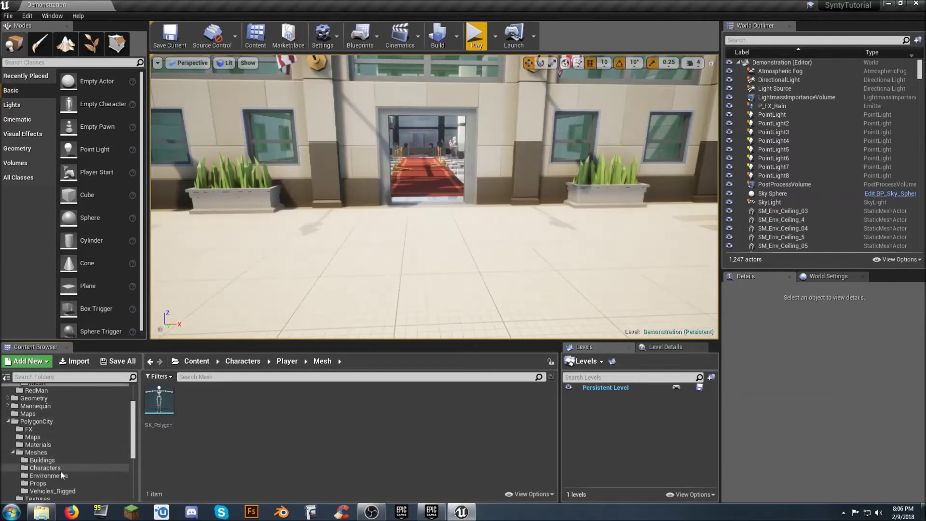
pyautogui.click(97, 468)
pyautogui.click(159, 400)
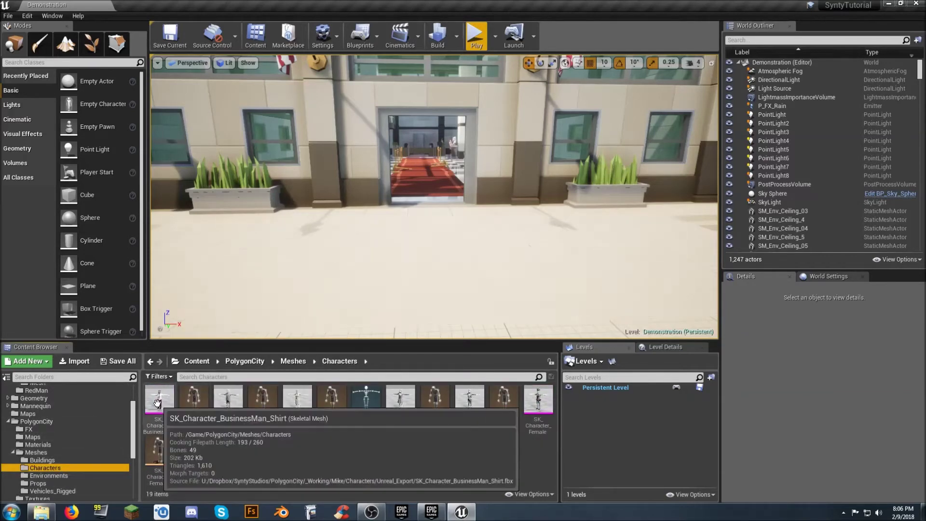
pyautogui.keyDown('ctrl'); pyautogui.click(228, 400); pyautogui.keyUp('ctrl')
pyautogui.keyDown('ctrl'); pyautogui.click(302, 401); pyautogui.keyUp('ctrl')
pyautogui.keyDown('ctrl'); pyautogui.click(401, 400); pyautogui.keyUp('ctrl')
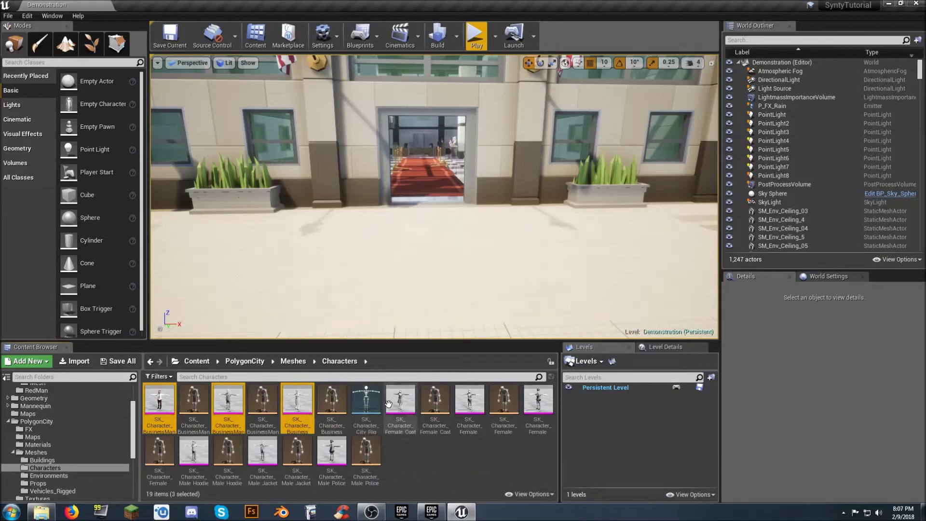
pyautogui.keyDown('ctrl'); pyautogui.click(478, 410); pyautogui.keyUp('ctrl')
pyautogui.keyDown('ctrl'); pyautogui.click(537, 425); pyautogui.keyUp('ctrl')
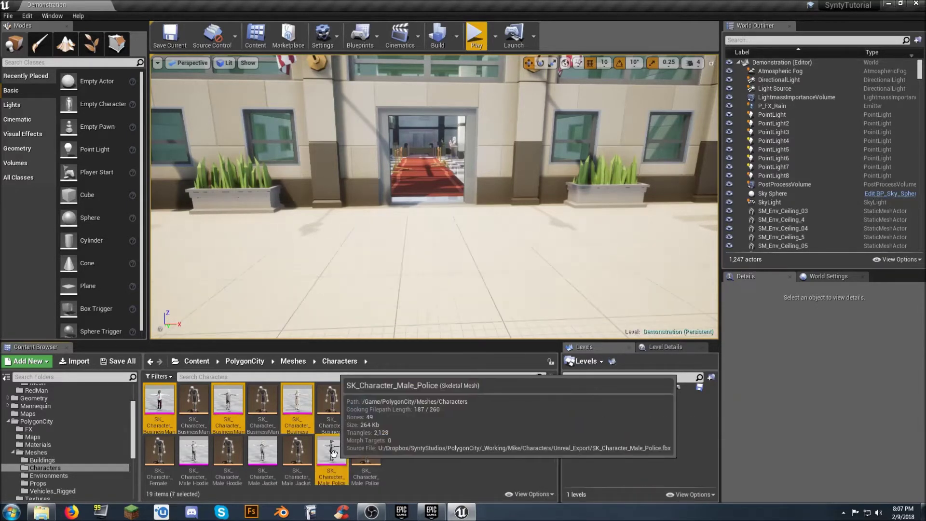
pyautogui.keyDown('ctrl'); pyautogui.click(336, 453); pyautogui.keyUp('ctrl')
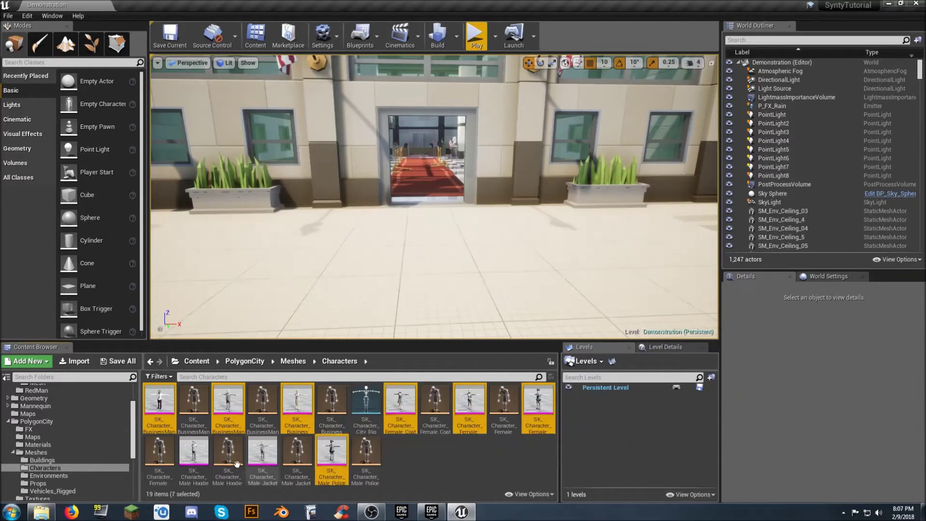
pyautogui.keyDown('ctrl'); pyautogui.click(194, 452); pyautogui.keyUp('ctrl')
pyautogui.keyDown('ctrl'); pyautogui.click(262, 452); pyautogui.keyUp('ctrl')
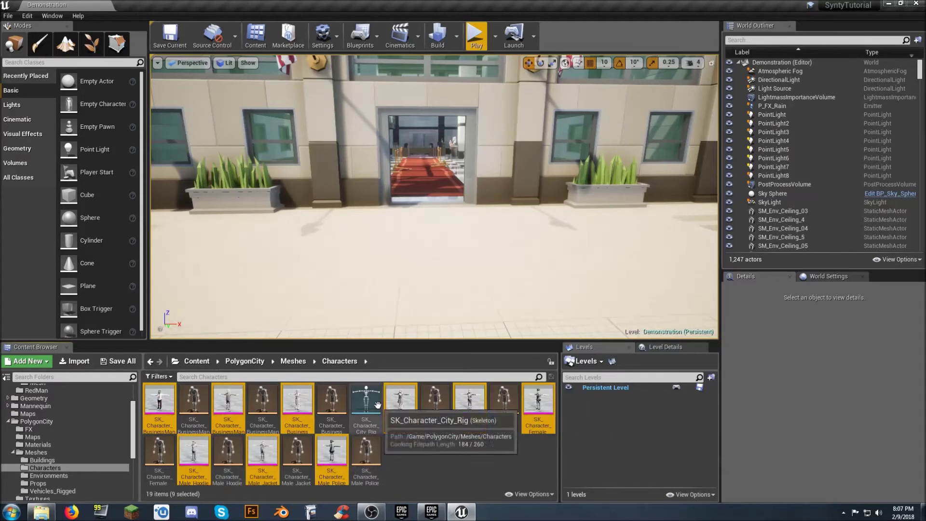
pyautogui.rightClick(332, 458)
pyautogui.moveTo(421, 204)
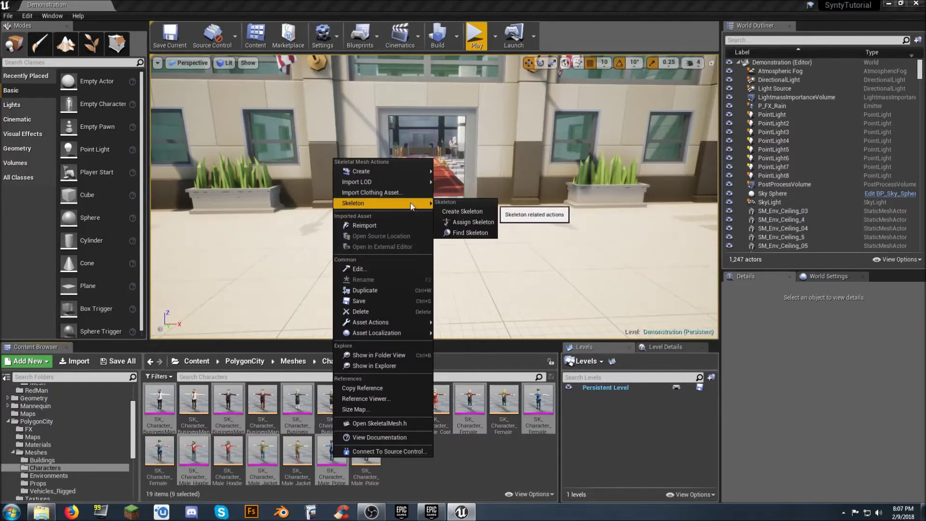
pyautogui.click(475, 222)
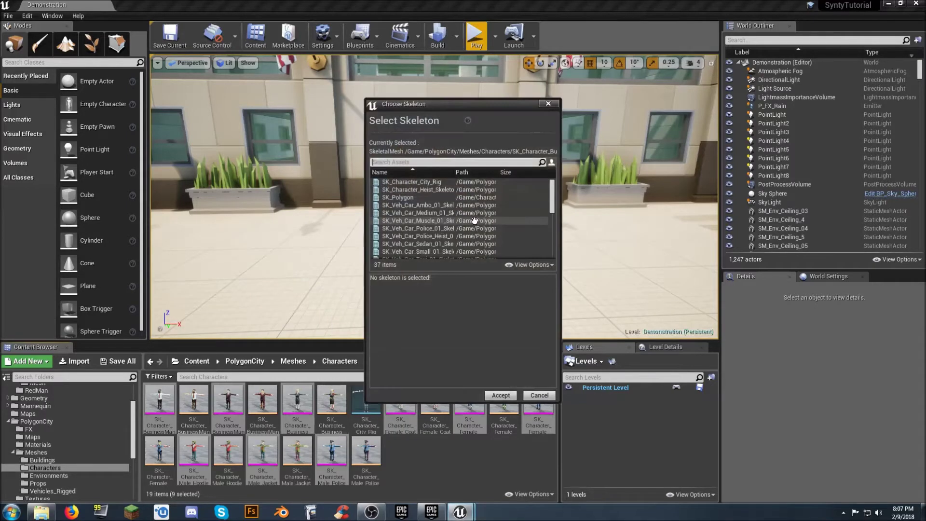
pyautogui.click(417, 198)
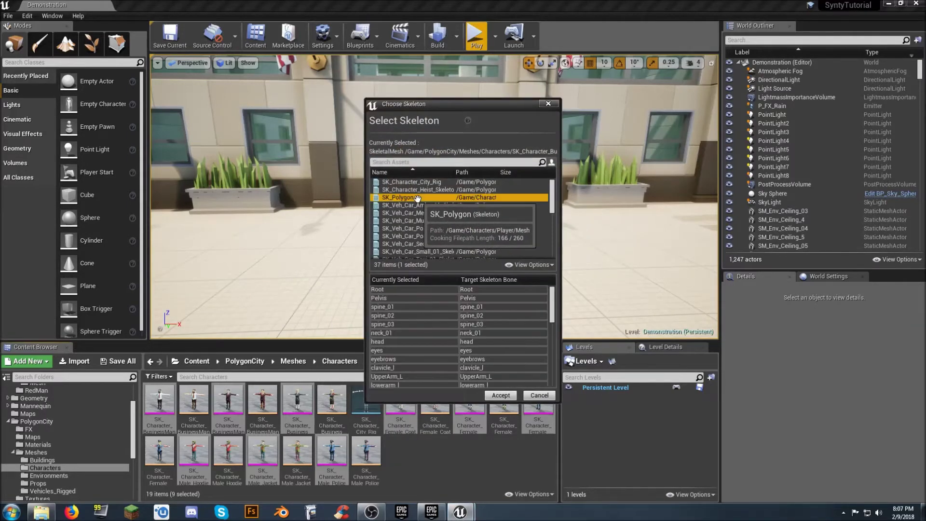
pyautogui.click(500, 395)
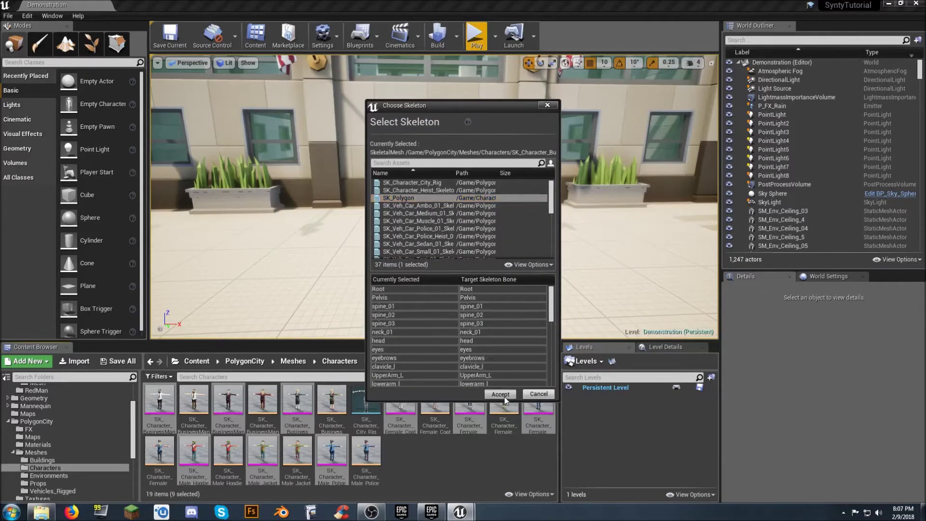
# Assign the SK_Polygon skeleton to each of the remaining selected PolygonCity character meshes.
pyautogui.click(403, 198)
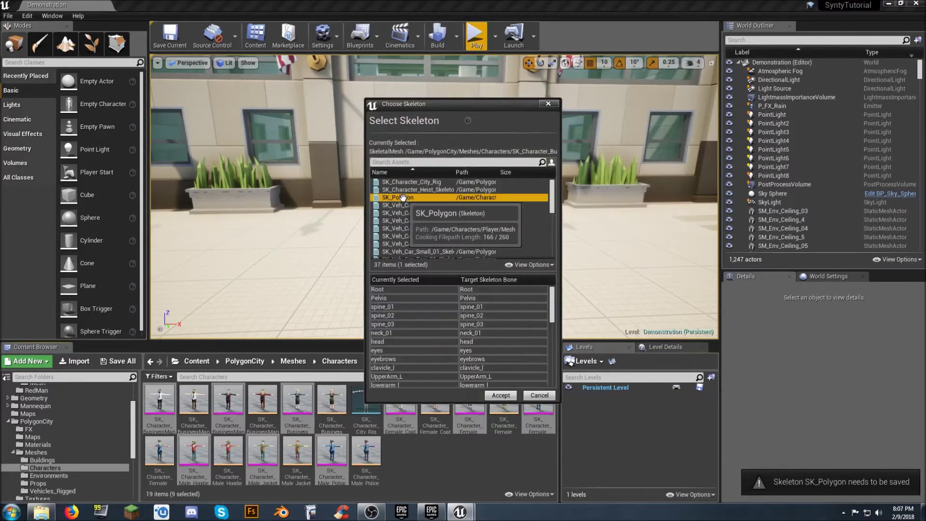
pyautogui.click(501, 395)
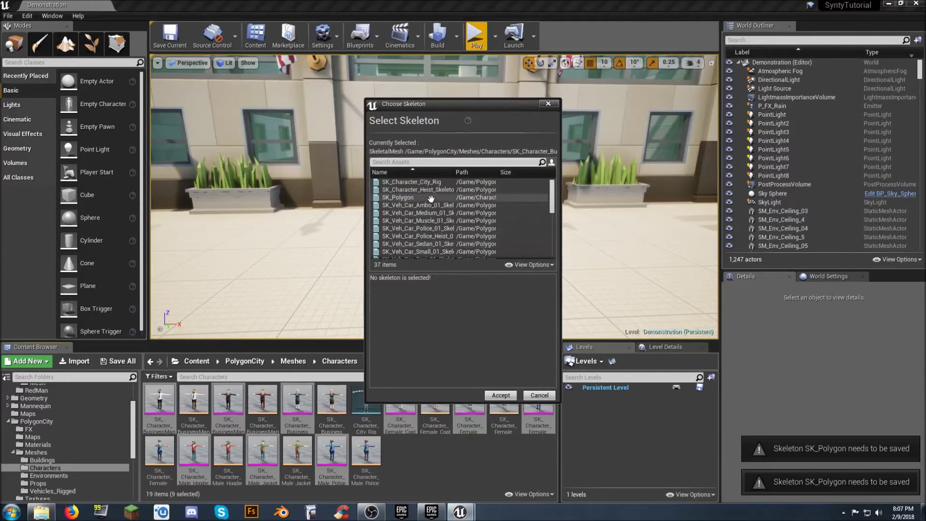
pyautogui.click(410, 197)
pyautogui.click(502, 395)
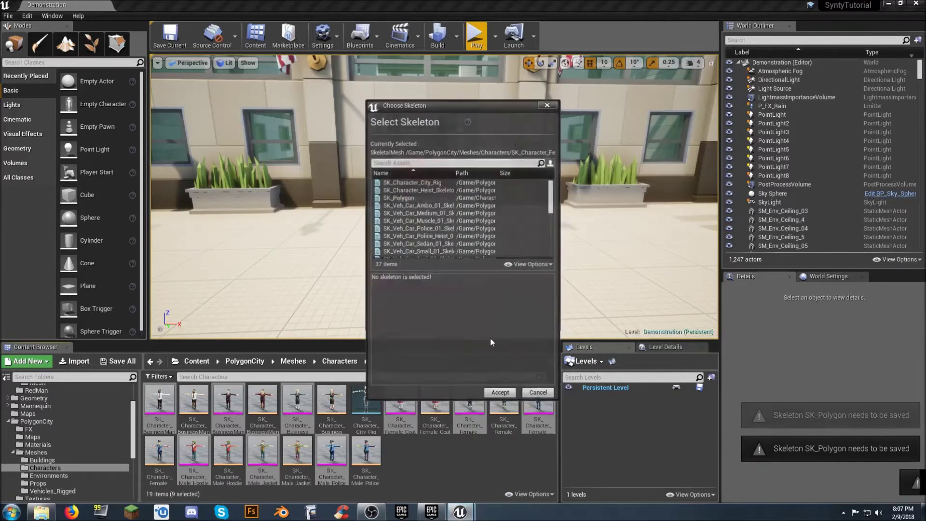
pyautogui.click(414, 198)
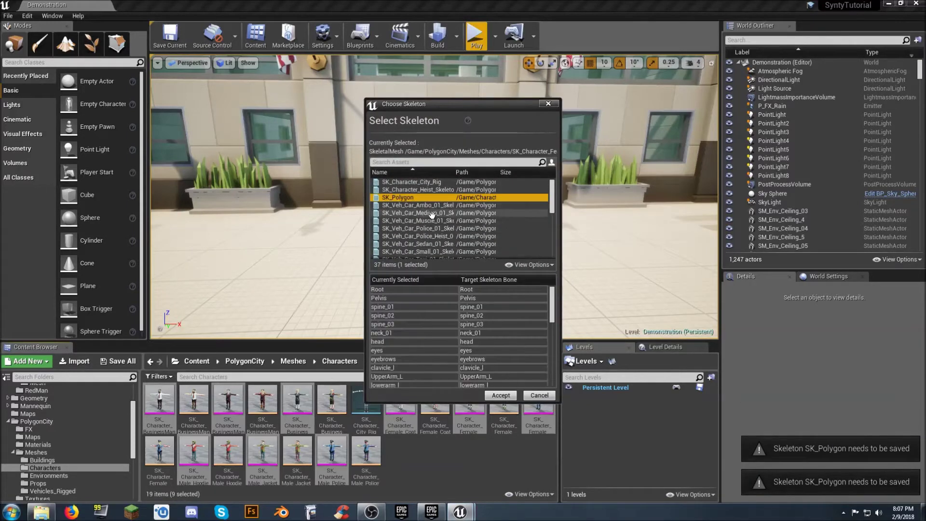
pyautogui.click(501, 395)
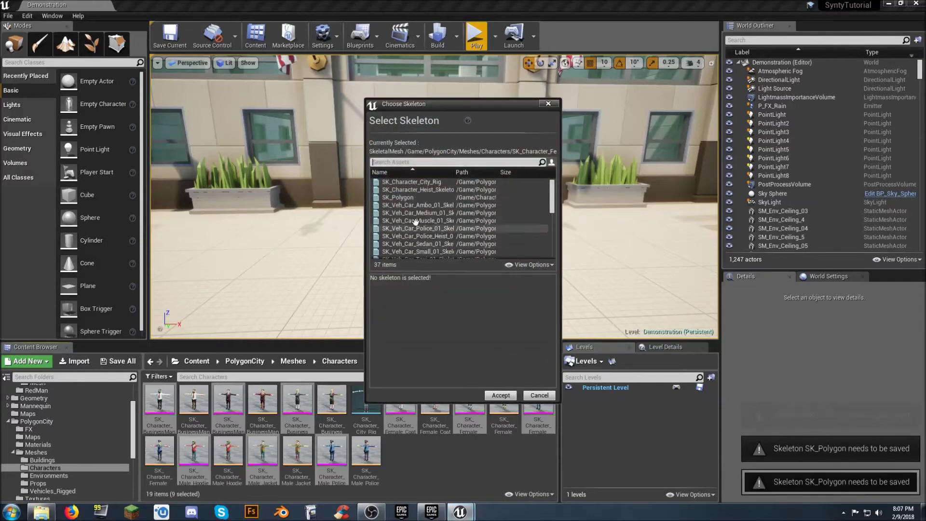
pyautogui.click(412, 197)
pyautogui.click(501, 395)
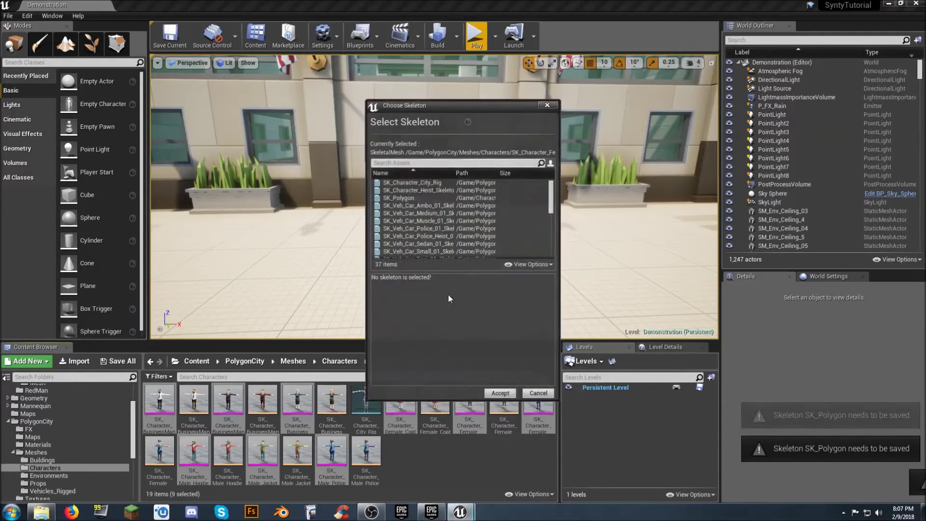
pyautogui.click(408, 198)
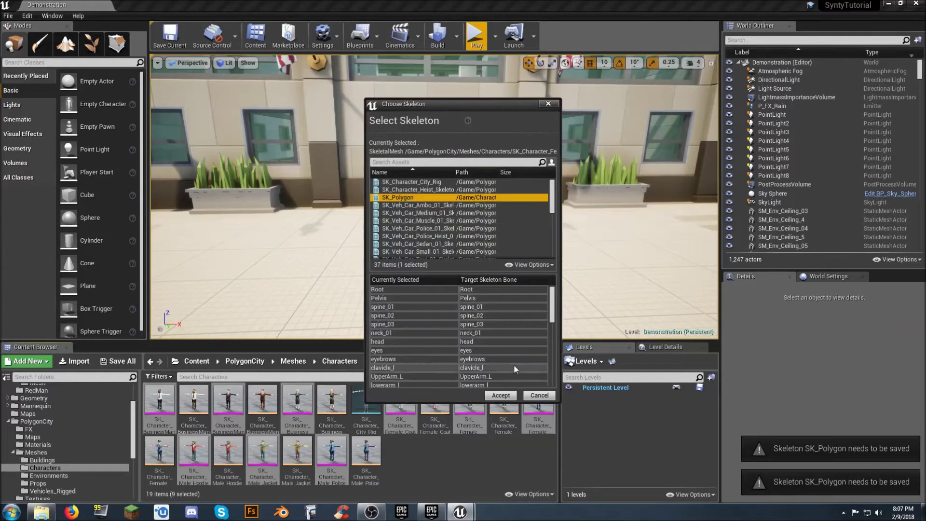
pyautogui.click(500, 395)
pyautogui.click(408, 198)
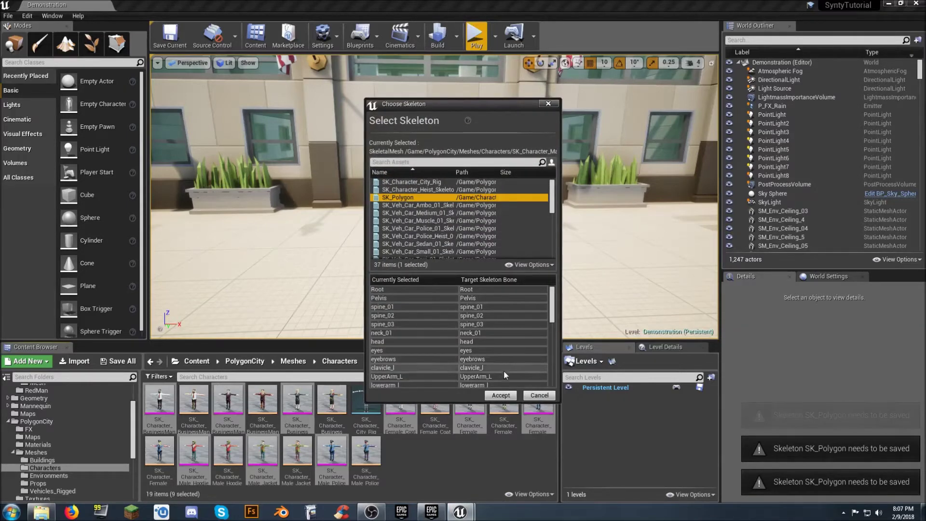
pyautogui.click(500, 395)
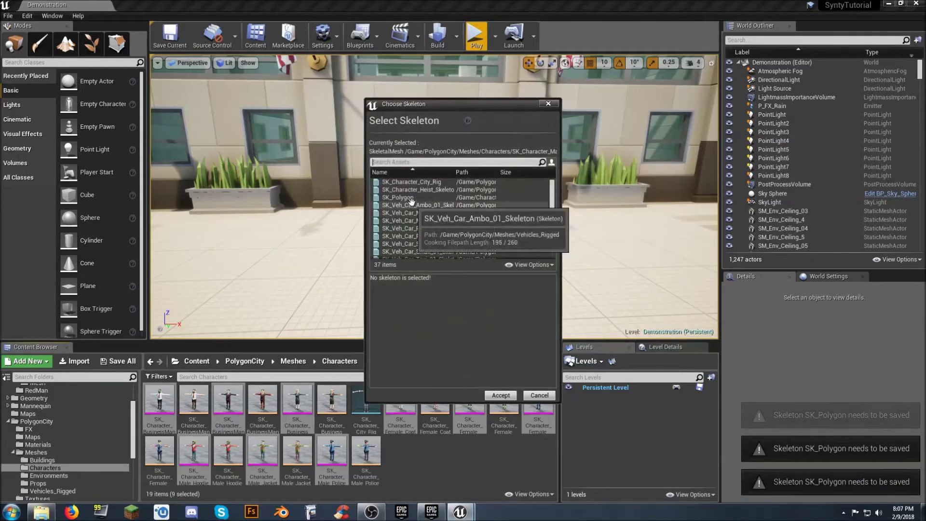
pyautogui.click(411, 197)
pyautogui.click(505, 395)
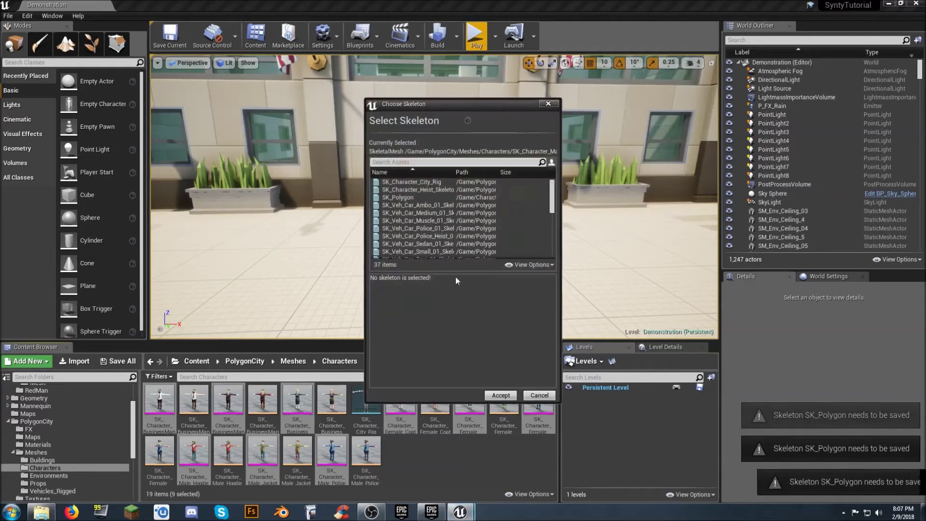
pyautogui.click(410, 197)
pyautogui.click(501, 395)
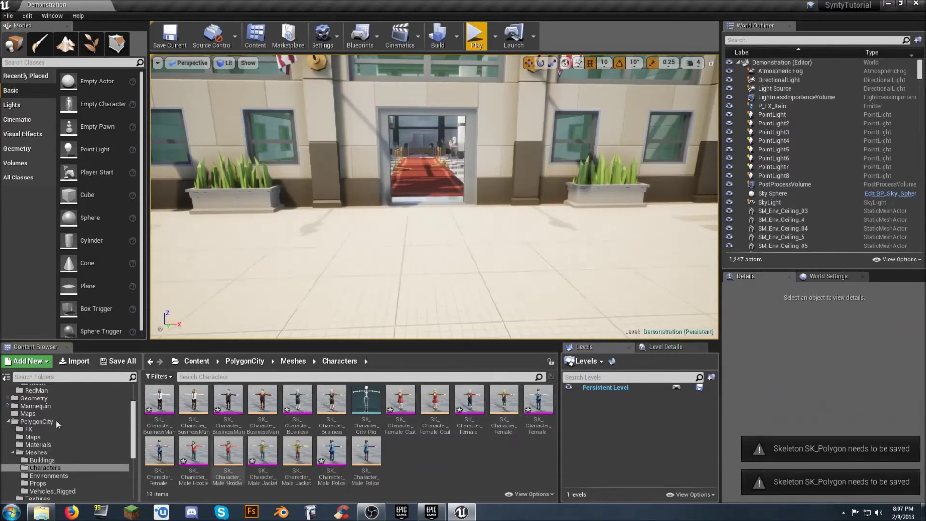
# Return to the Characters folder within the PolygonHeist meshes.
pyautogui.scroll(-5, 47, 419)
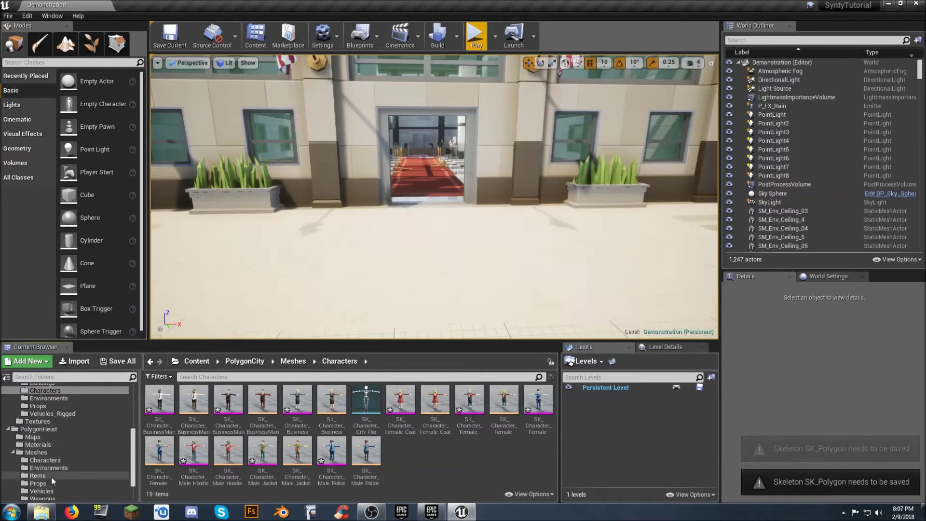
pyautogui.scroll(-2, 48, 477)
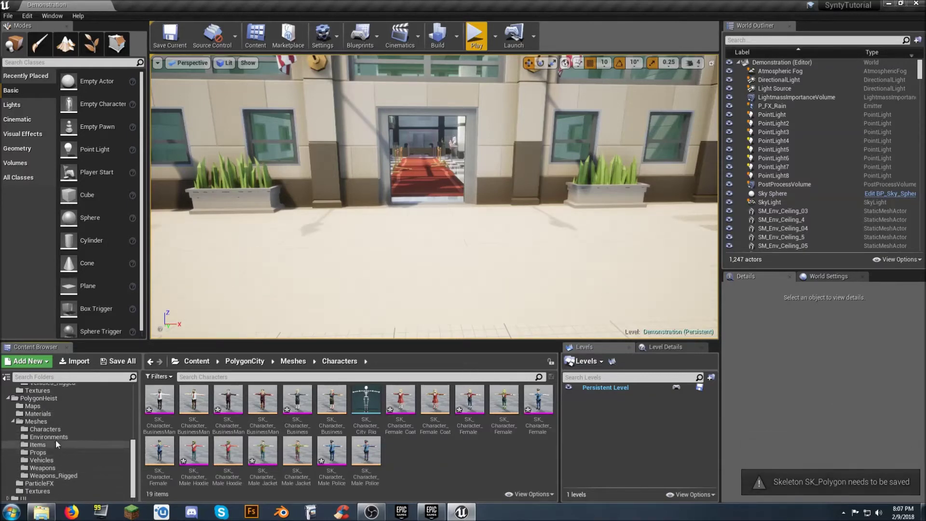
pyautogui.click(46, 429)
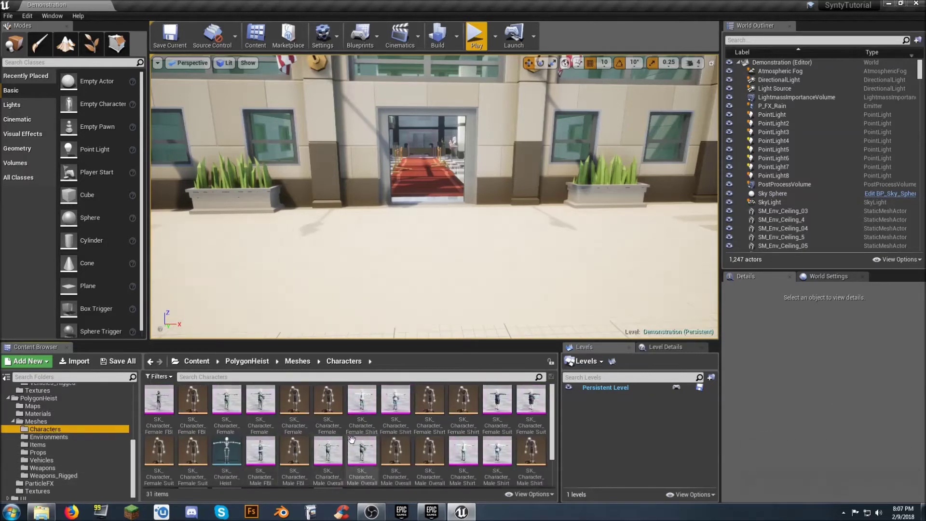
# Select all the female character skeletal meshes in PolygonHeist's Characters folder, leaving out the skeleton and physics assets.
pyautogui.click(159, 400)
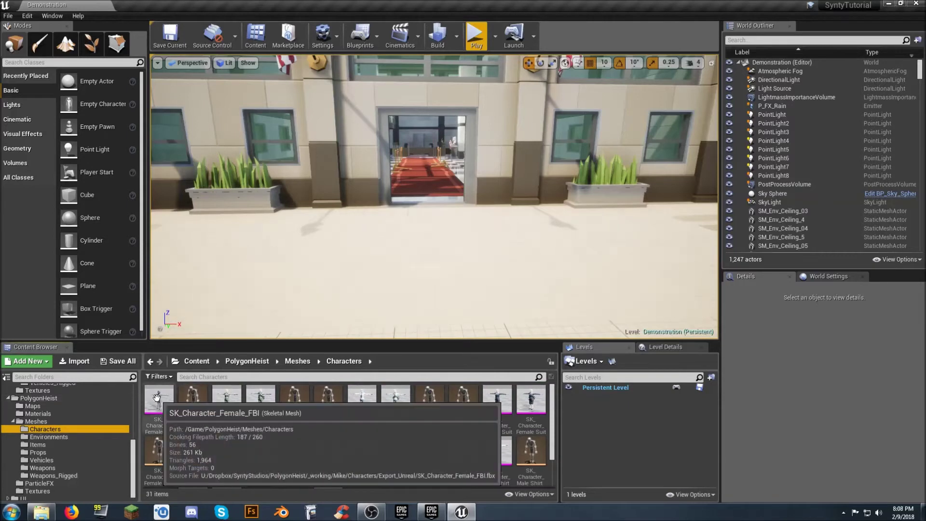
pyautogui.keyDown('ctrl'); pyautogui.click(227, 400); pyautogui.keyUp('ctrl')
pyautogui.keyDown('ctrl'); pyautogui.click(260, 406); pyautogui.keyUp('ctrl')
pyautogui.keyDown('ctrl'); pyautogui.click(361, 401); pyautogui.keyUp('ctrl')
pyautogui.keyDown('ctrl'); pyautogui.click(396, 400); pyautogui.keyUp('ctrl')
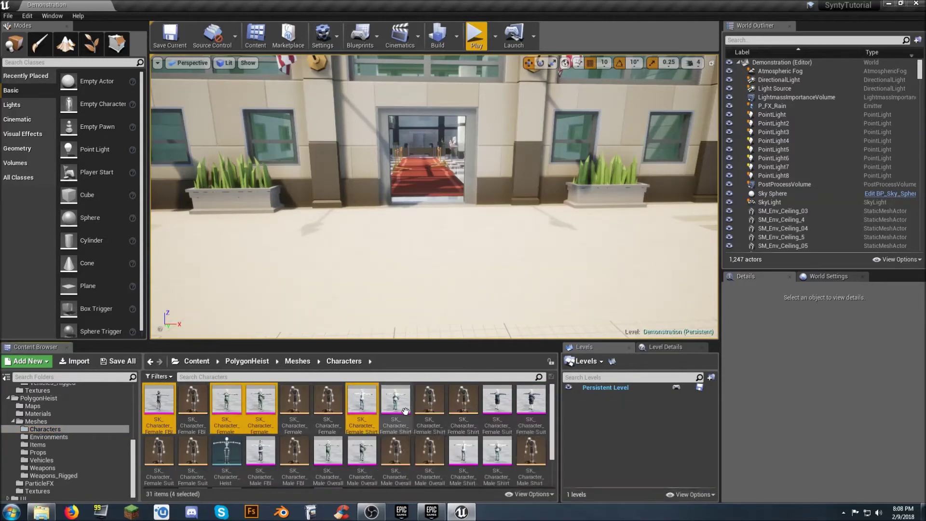
pyautogui.keyDown('ctrl'); pyautogui.click(497, 401); pyautogui.keyUp('ctrl')
pyautogui.keyDown('ctrl'); pyautogui.click(531, 400); pyautogui.keyUp('ctrl')
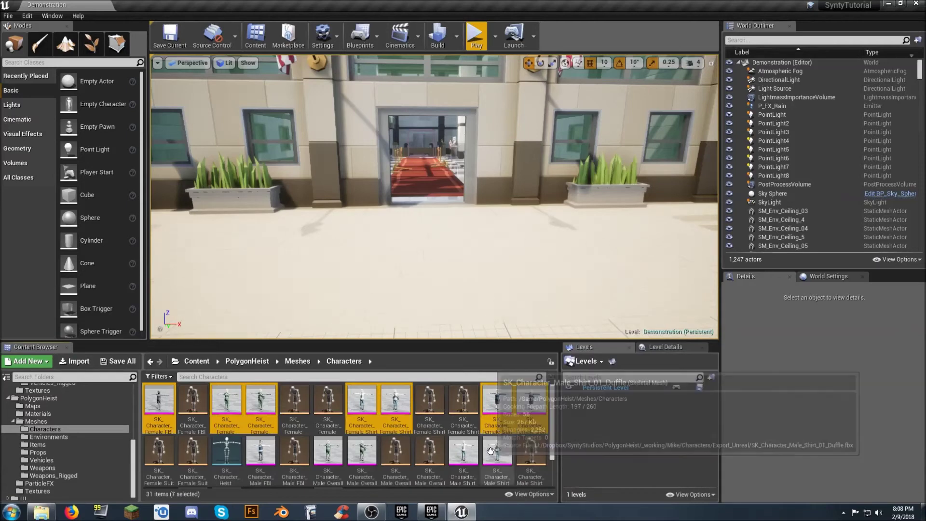
# Add all the male character skeletal meshes, including the Shirt, Overall, FBI, SWAT and Suit ones, to the selection.
pyautogui.keyDown('ctrl'); pyautogui.click(497, 451); pyautogui.keyUp('ctrl')
pyautogui.keyDown('ctrl'); pyautogui.click(463, 451); pyautogui.keyUp('ctrl')
pyautogui.keyDown('ctrl'); pyautogui.click(362, 451); pyautogui.keyUp('ctrl')
pyautogui.keyDown('ctrl'); pyautogui.click(328, 451); pyautogui.keyUp('ctrl')
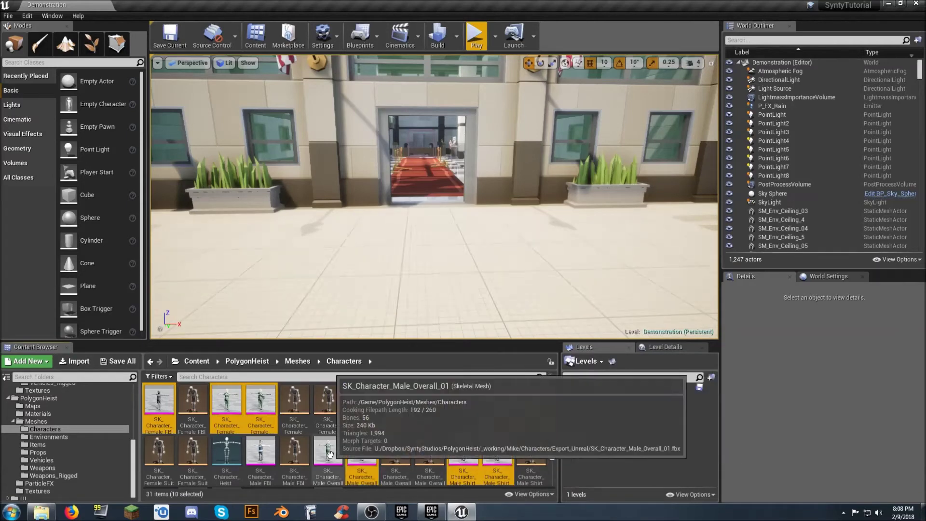
pyautogui.keyDown('ctrl'); pyautogui.click(261, 451); pyautogui.keyUp('ctrl')
pyautogui.scroll(-2, 261, 449)
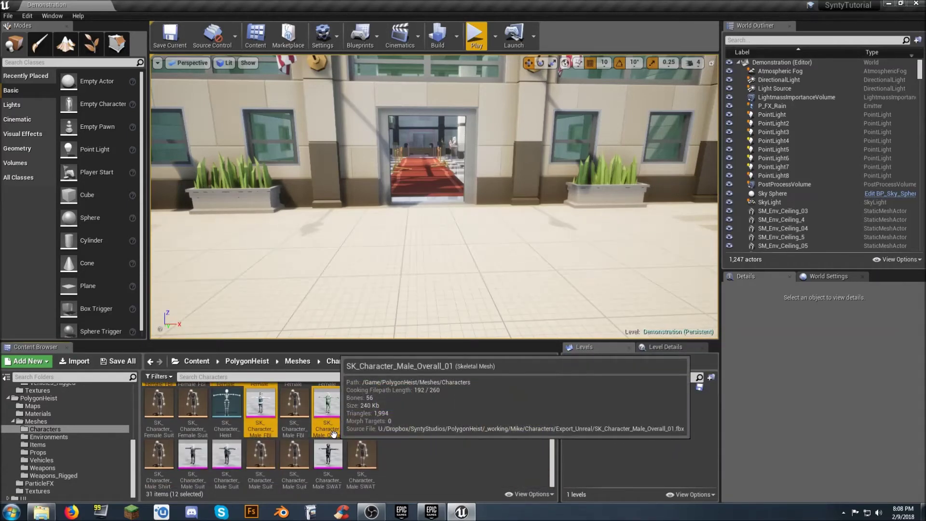
pyautogui.keyDown('ctrl'); pyautogui.click(327, 451); pyautogui.keyUp('ctrl')
pyautogui.keyDown('ctrl'); pyautogui.click(226, 451); pyautogui.keyUp('ctrl')
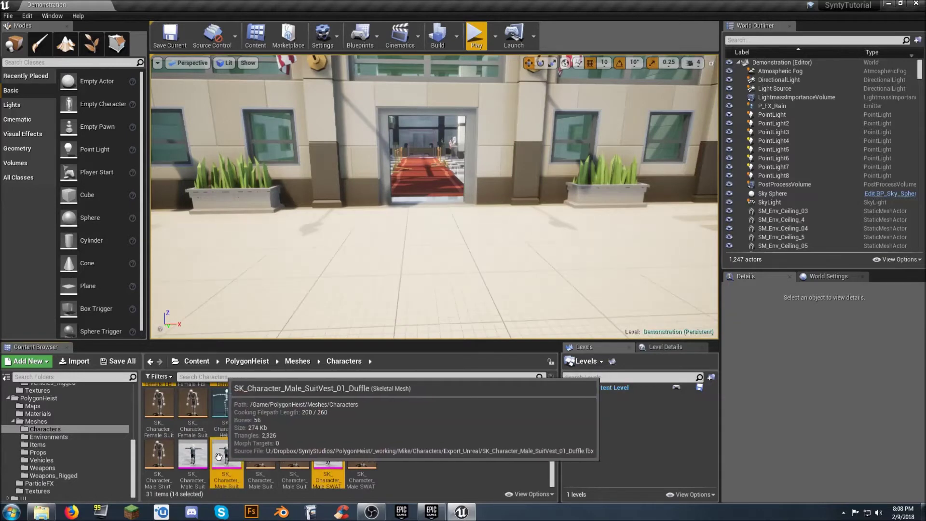
pyautogui.keyDown('ctrl'); pyautogui.click(193, 451); pyautogui.keyUp('ctrl')
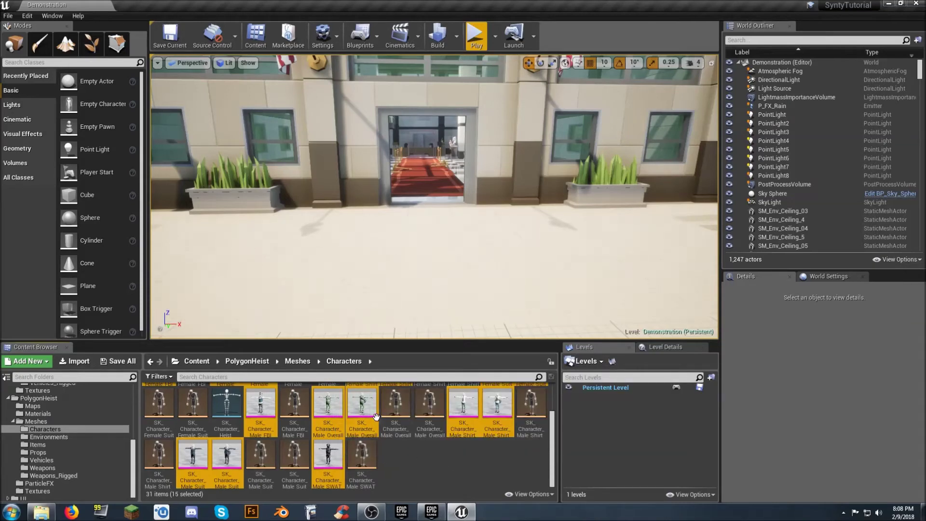
# Assign the SK_Polygon skeleton to the first selected PolygonHeist mesh, merging all the listed ik_foot and ik_hand bones into it.
pyautogui.rightClick(358, 409)
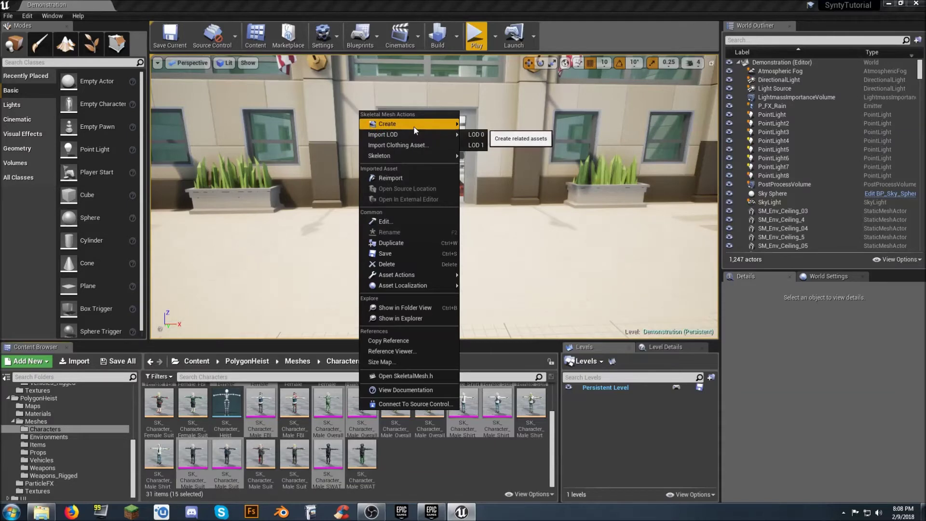
pyautogui.moveTo(416, 155)
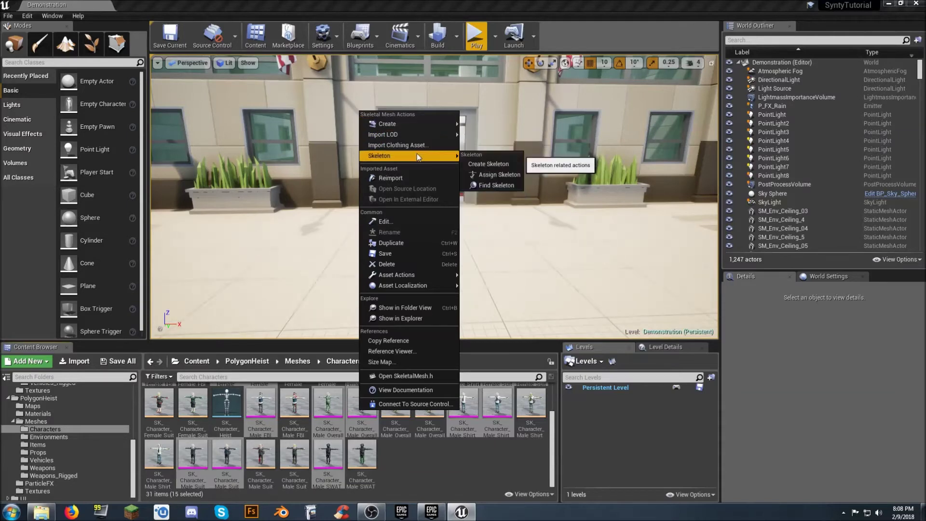
pyautogui.click(511, 174)
pyautogui.click(401, 197)
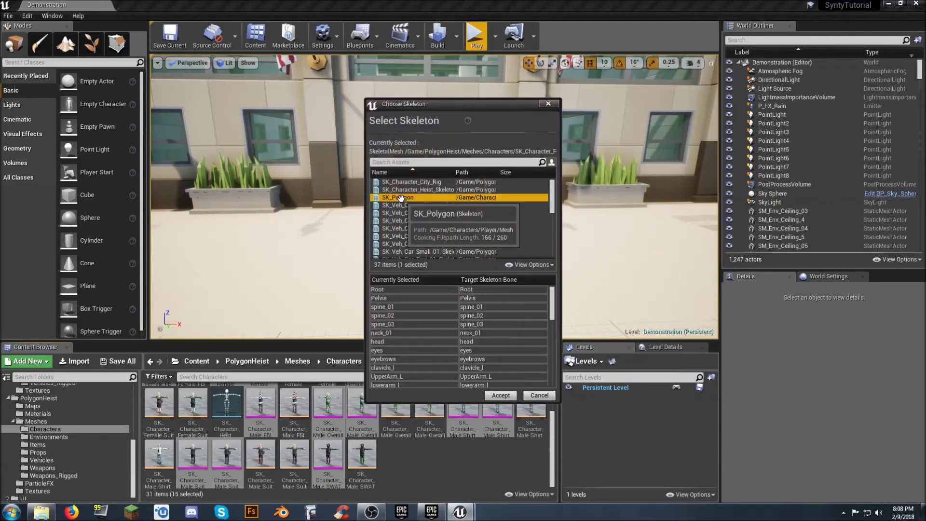
pyautogui.click(500, 395)
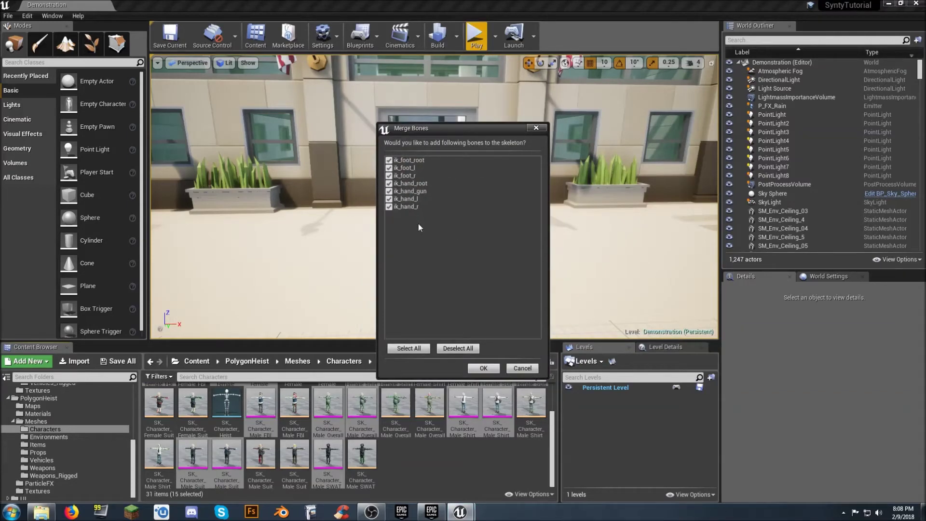
pyautogui.click(483, 368)
# Assign the SK_Polygon skeleton to each following PolygonHeist character mesh in the selection, up to the SWAT character.
pyautogui.click(400, 198)
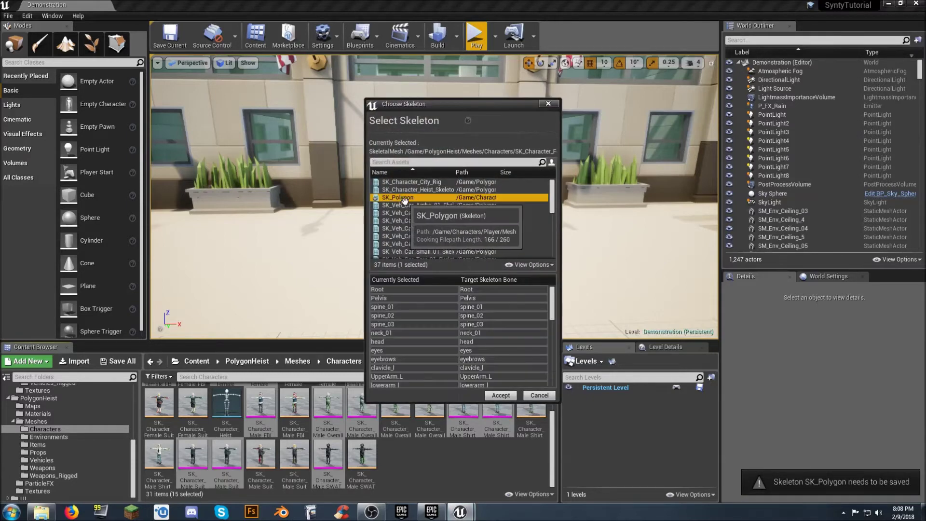
pyautogui.click(501, 395)
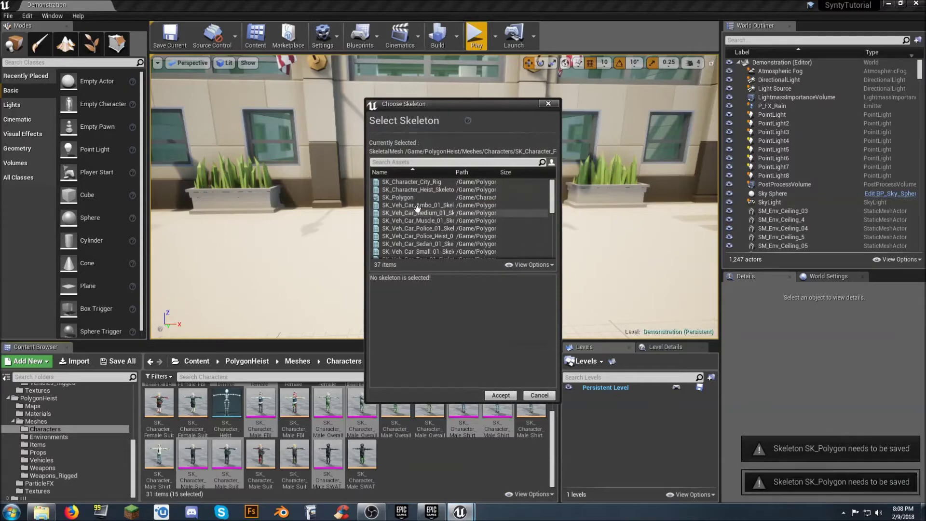
pyautogui.click(414, 198)
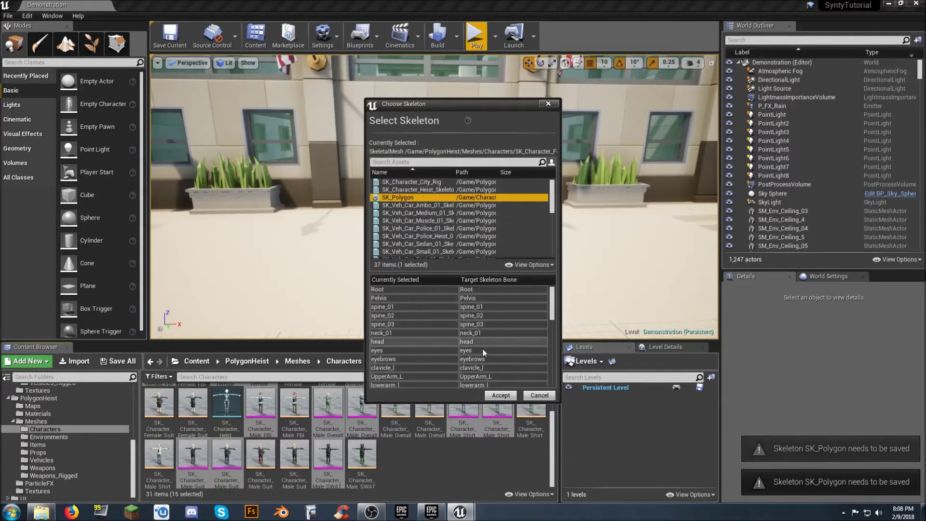
pyautogui.click(501, 395)
pyautogui.click(396, 197)
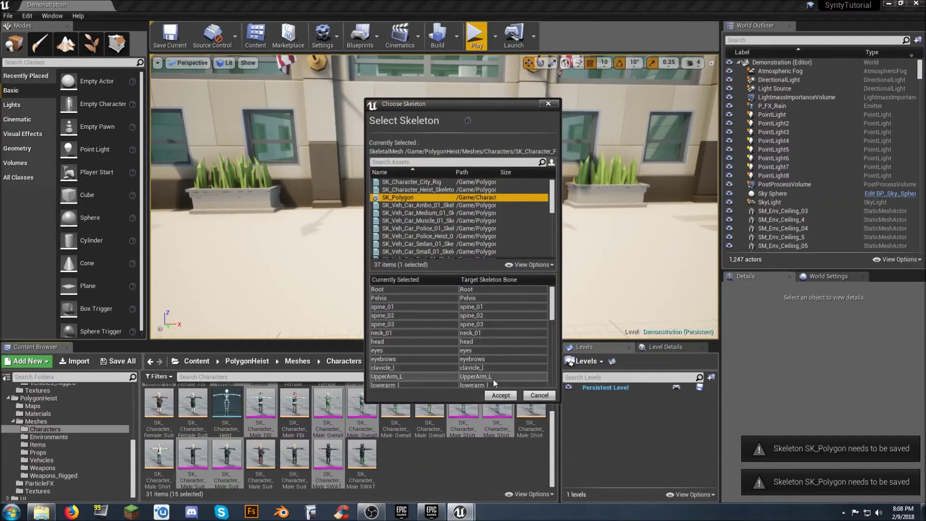
pyautogui.click(500, 395)
pyautogui.click(400, 198)
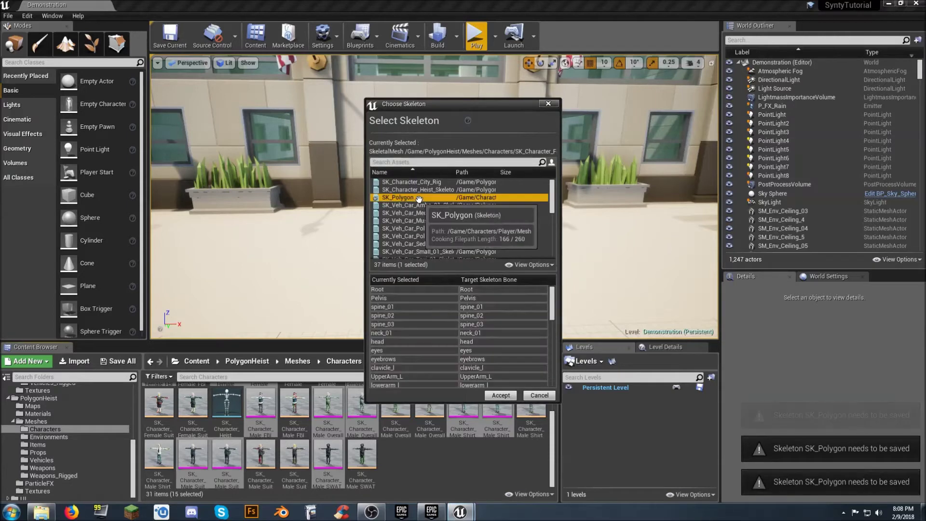
pyautogui.click(500, 395)
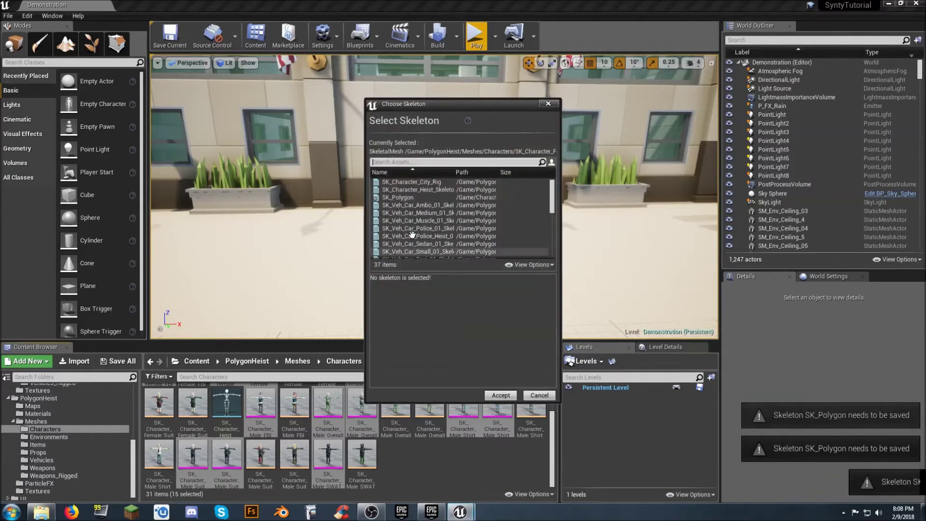
pyautogui.click(401, 197)
pyautogui.click(500, 395)
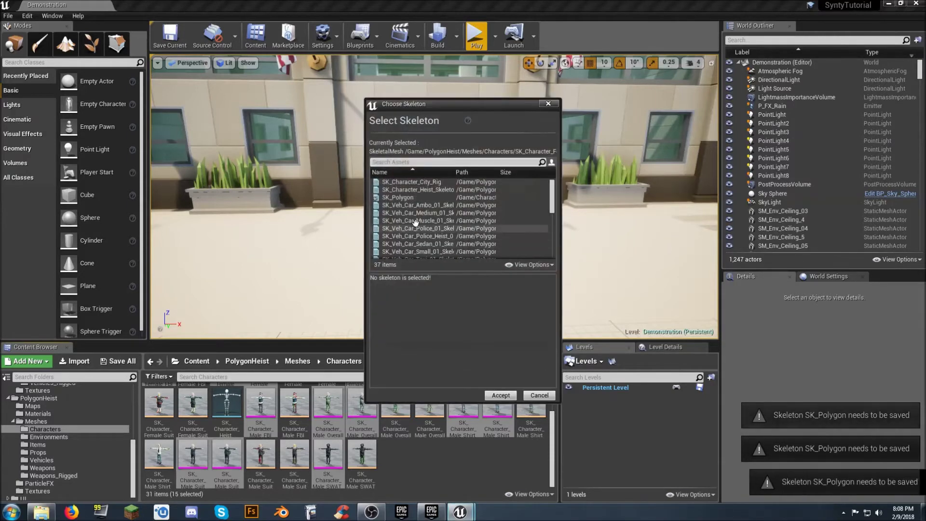
pyautogui.click(401, 197)
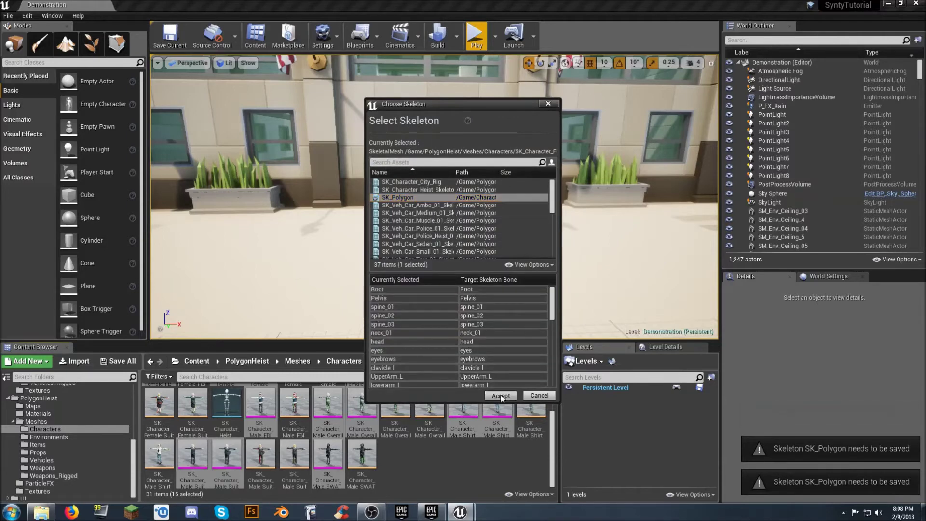
pyautogui.click(501, 394)
pyautogui.click(400, 197)
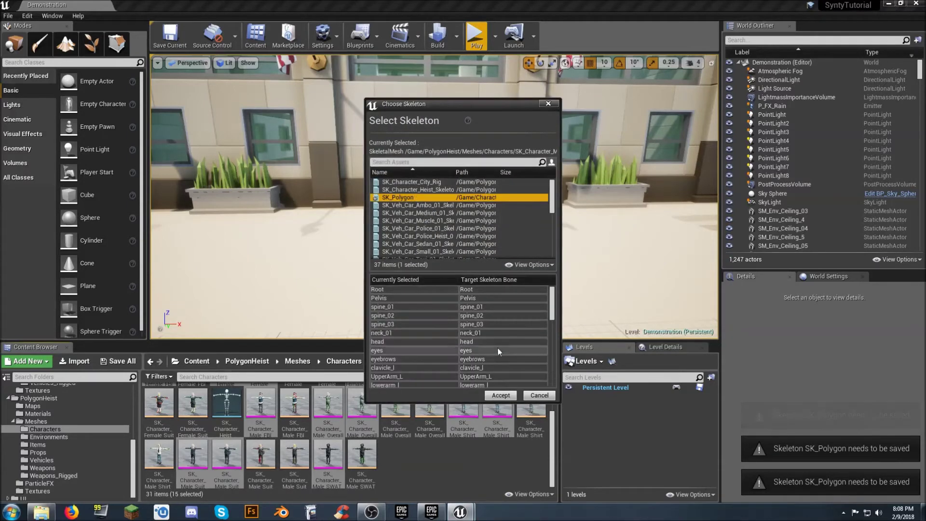
pyautogui.click(500, 396)
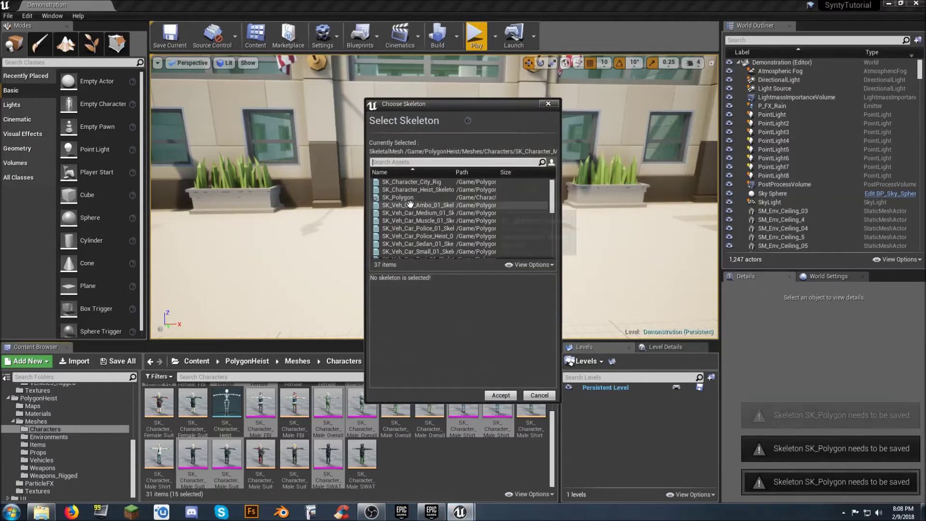
pyautogui.click(400, 198)
pyautogui.click(500, 396)
pyautogui.click(400, 198)
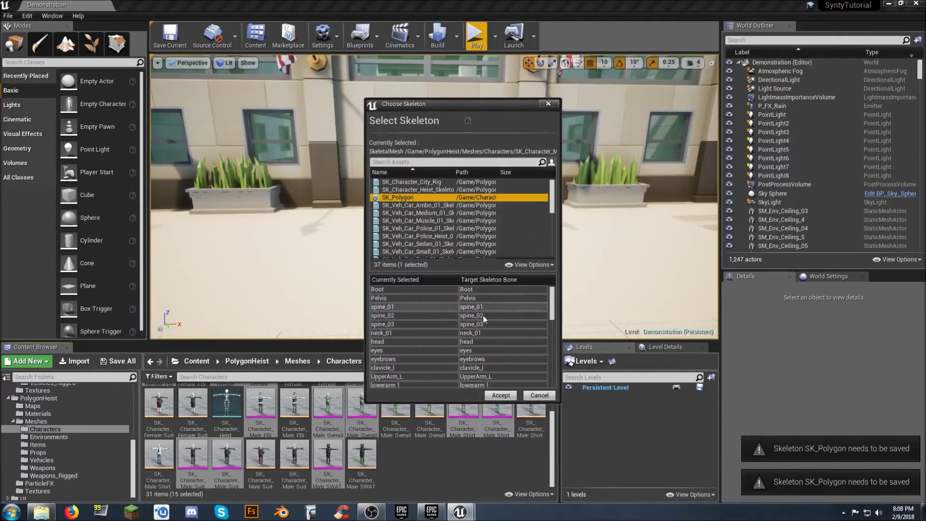
pyautogui.click(502, 396)
pyautogui.click(419, 198)
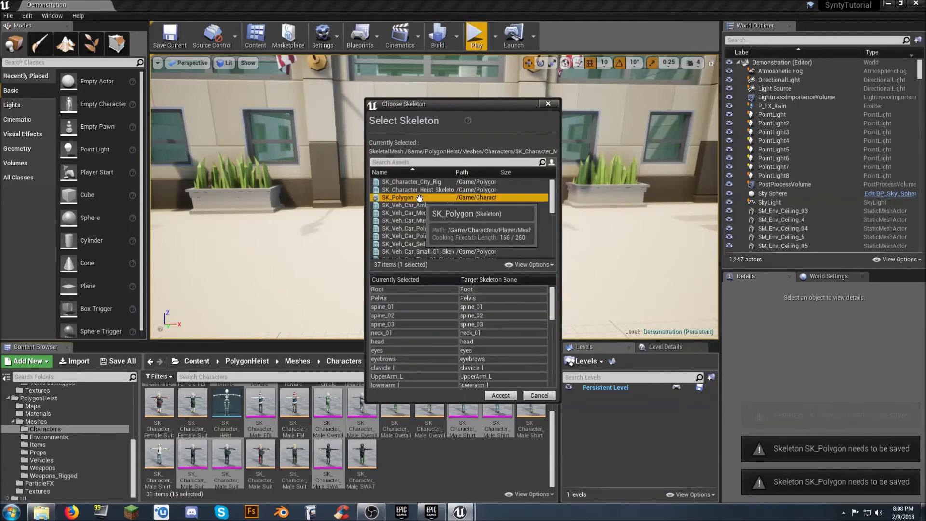
pyautogui.click(502, 395)
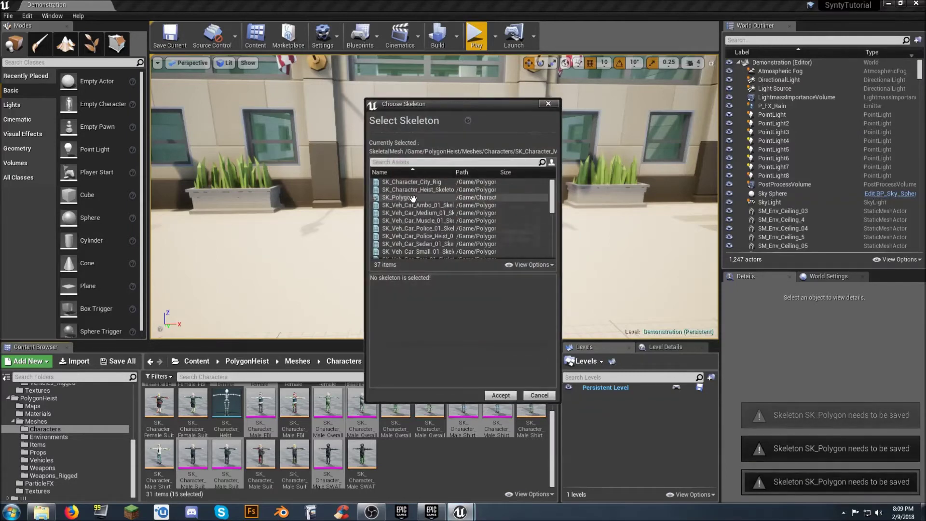
pyautogui.click(410, 197)
pyautogui.click(501, 395)
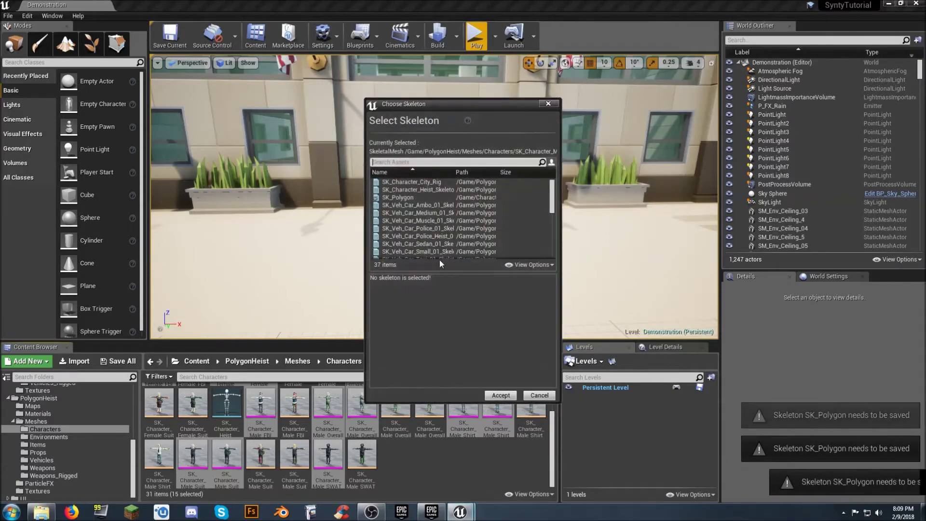
pyautogui.click(410, 197)
pyautogui.click(500, 396)
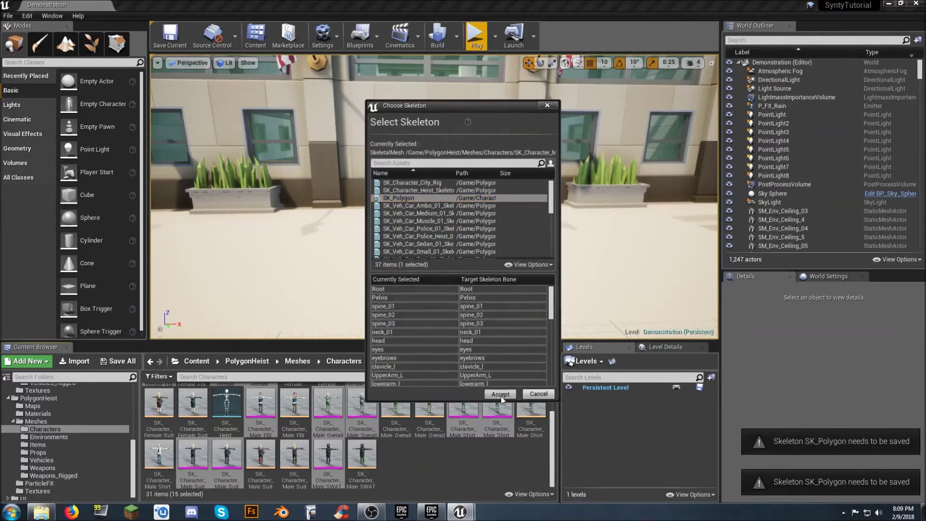
pyautogui.click(410, 197)
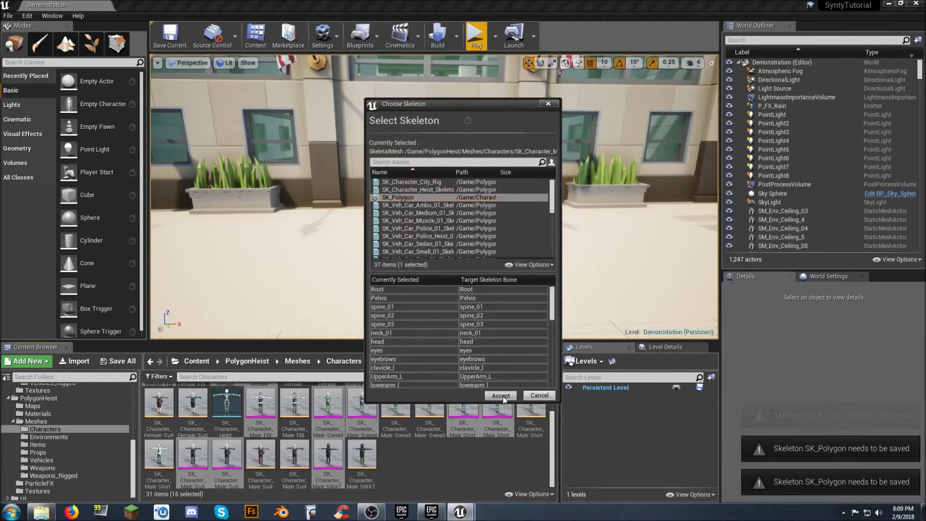
pyautogui.click(501, 396)
# Assign SK_Polygon to the SWAT character mesh, merging in the Item_Swat_Glass bone, and save all modified assets.
pyautogui.click(422, 197)
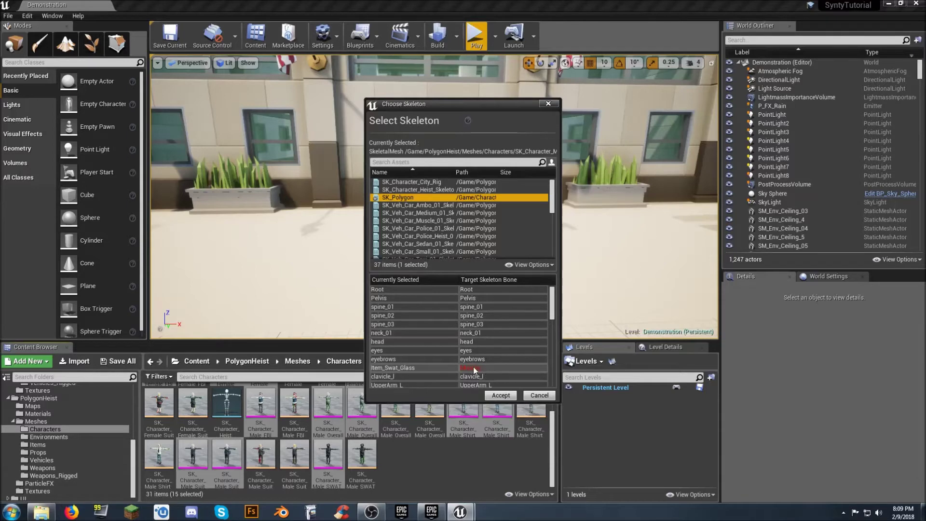
pyautogui.click(499, 396)
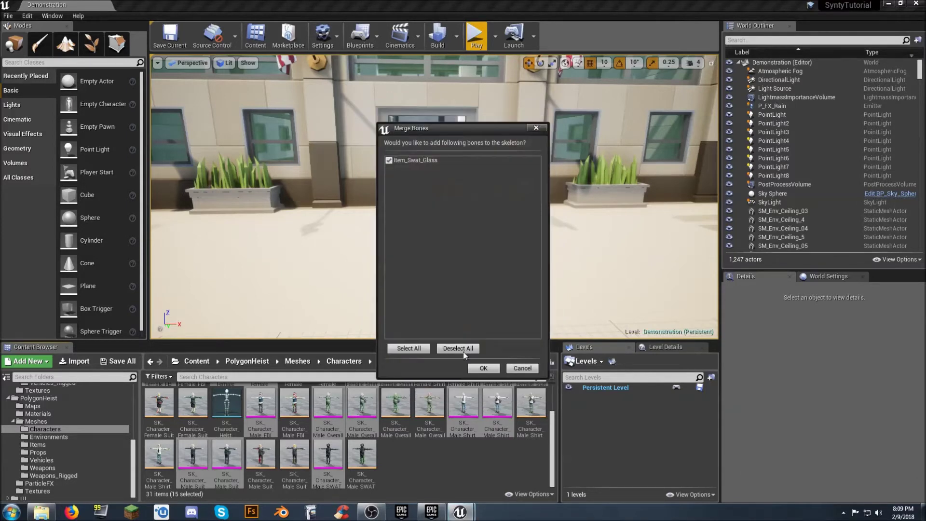
pyautogui.click(483, 369)
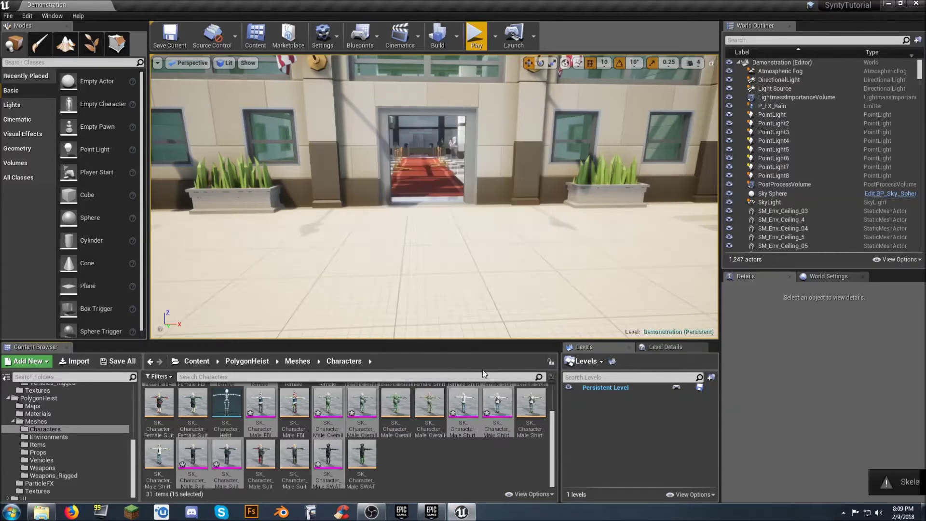
pyautogui.click(116, 362)
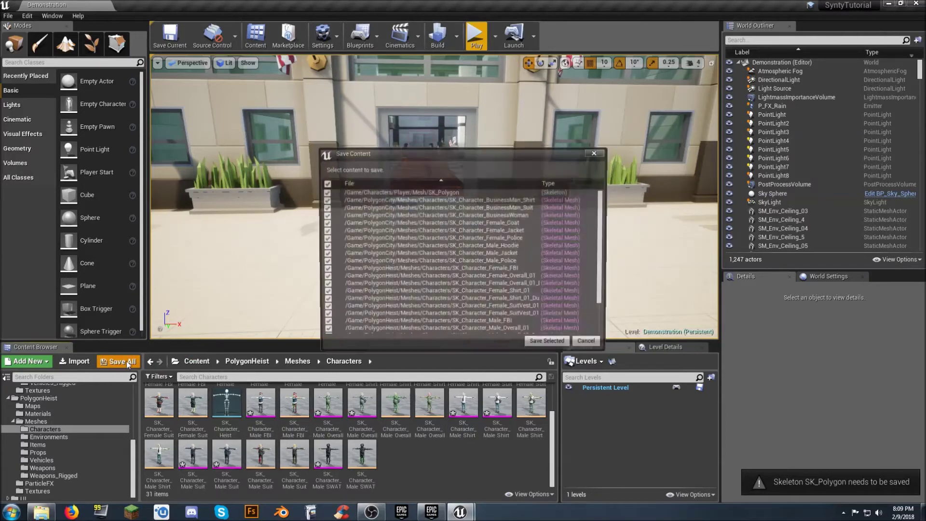
pyautogui.click(543, 343)
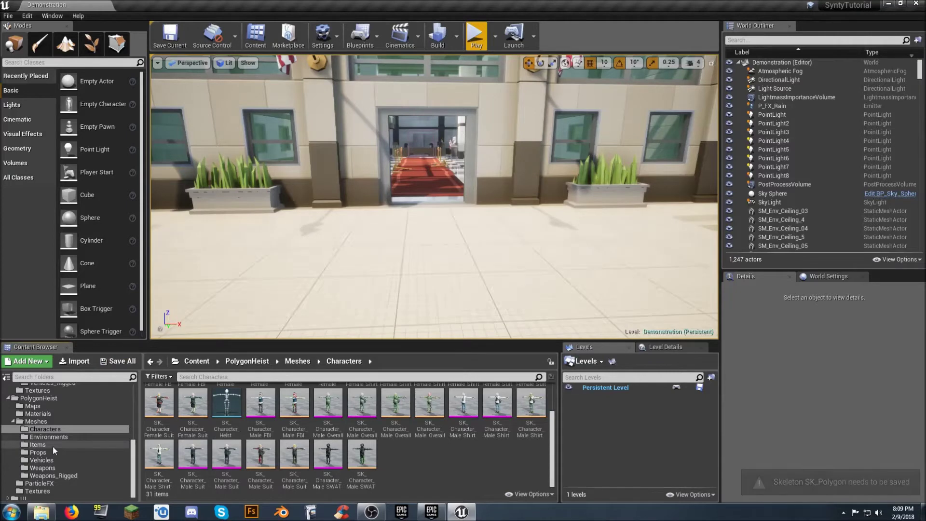
# Collapse the PolygonHeist and PolygonCity folders, including their Meshes subfolders, in the content folder tree.
pyautogui.scroll(2, 53, 445)
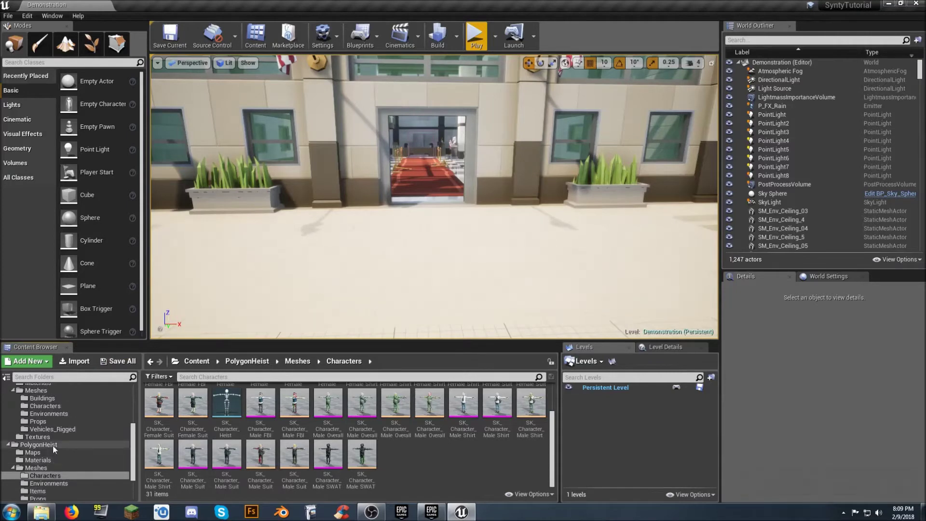
pyautogui.click(13, 468)
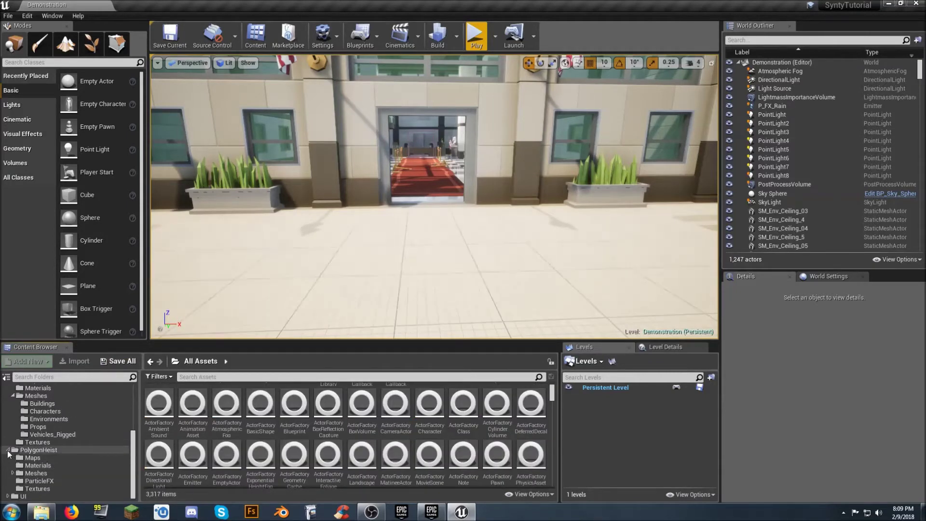
pyautogui.click(8, 450)
pyautogui.click(13, 434)
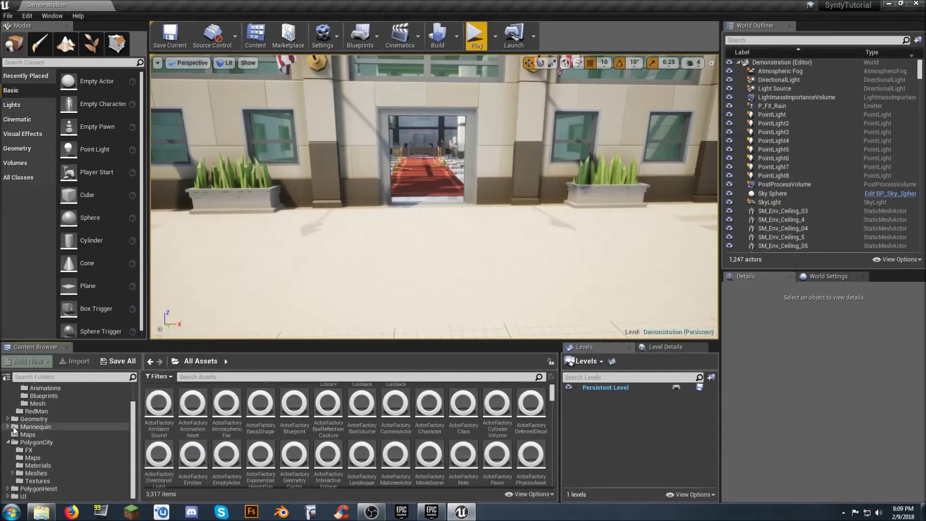
pyautogui.click(8, 442)
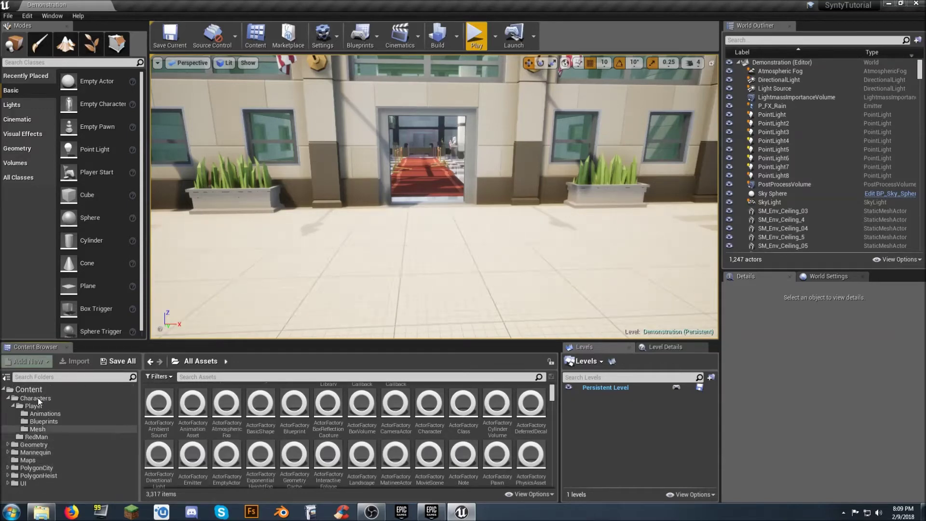
# Open UE4_Mannequin_Skeleton from the Mannequin/Character/Mesh folder and set its retargeting rig to Humanoid.
pyautogui.click(43, 430)
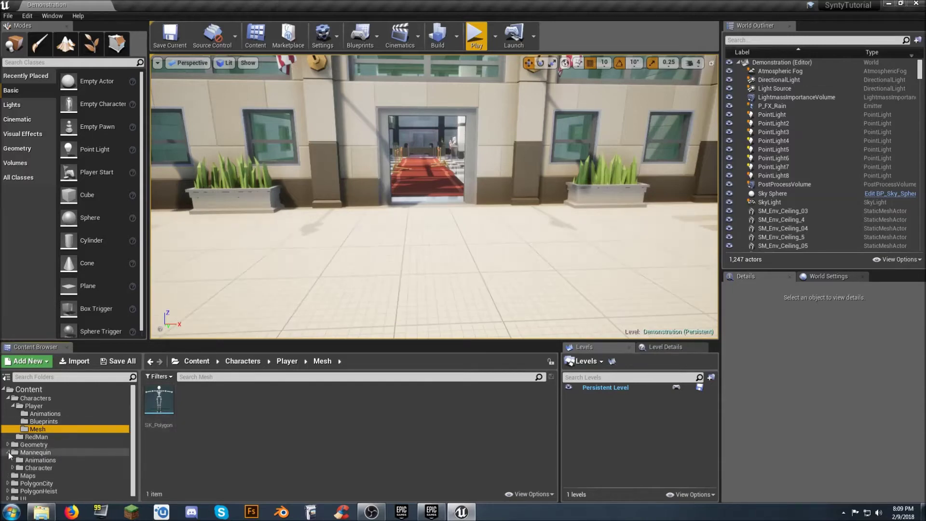
pyautogui.click(38, 461)
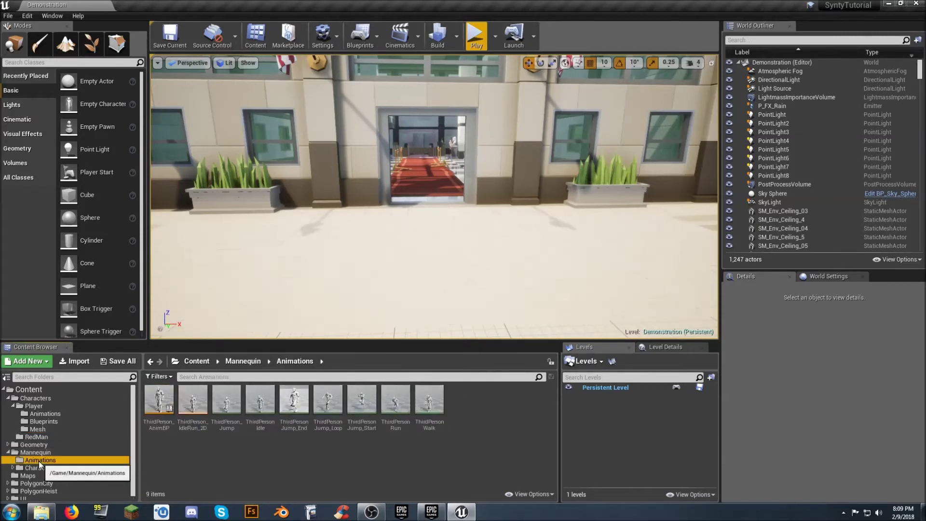
pyautogui.click(39, 468)
pyautogui.doubleClick(39, 468)
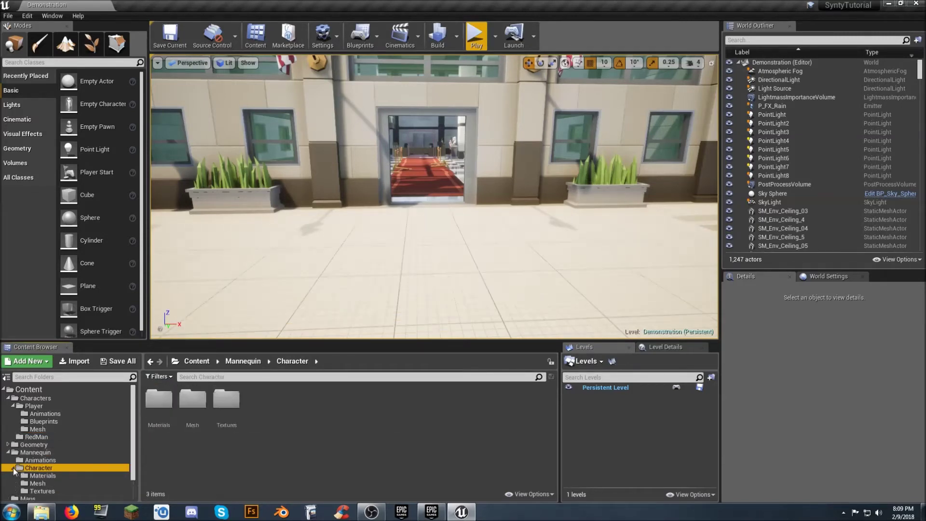
pyautogui.click(37, 483)
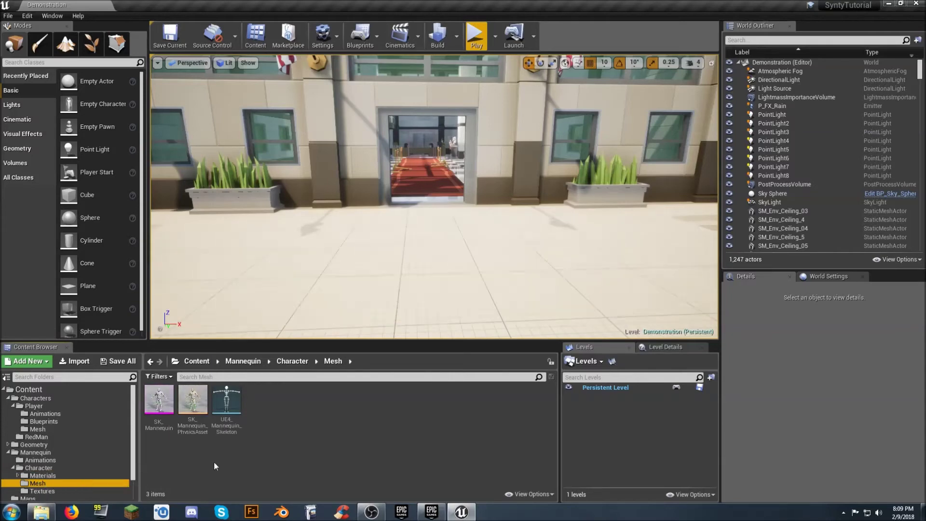
pyautogui.doubleClick(227, 401)
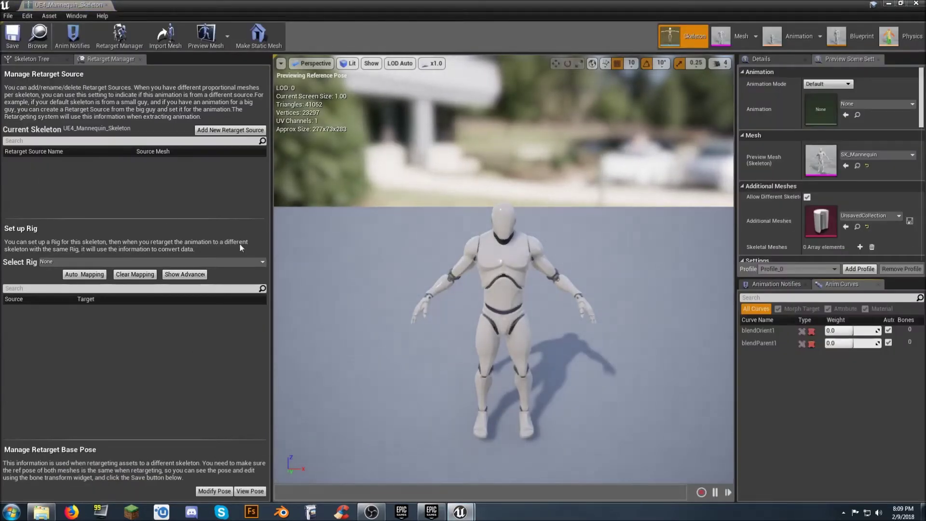
pyautogui.click(251, 262)
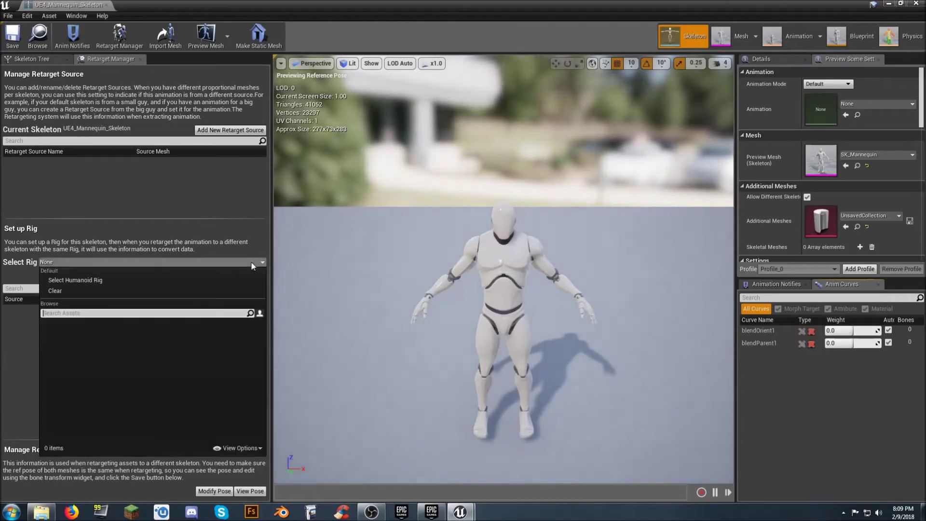
pyautogui.click(178, 283)
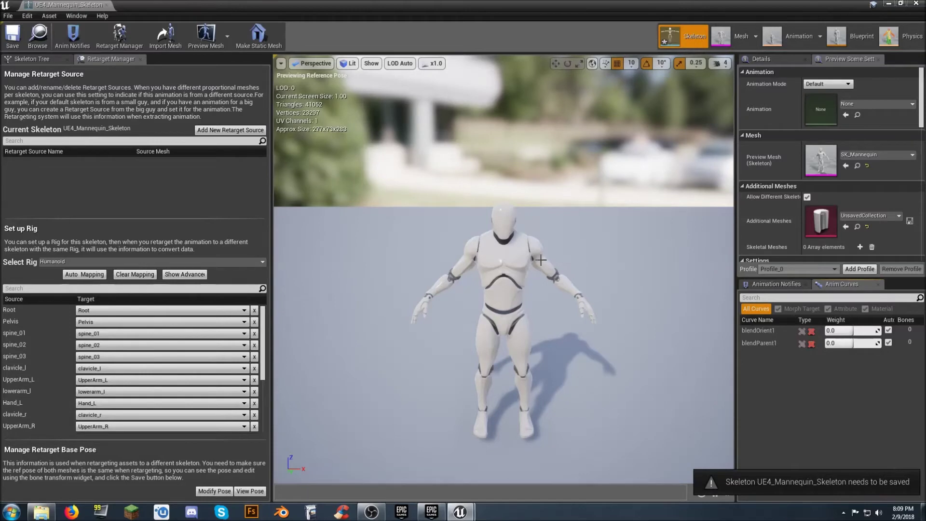
# Rotate the mannequin's upperarm and lowerarm bones on both sides so the arms stretch out horizontally in a T-pose.
pyautogui.moveTo(514, 200); pyautogui.dragTo(510, 204)
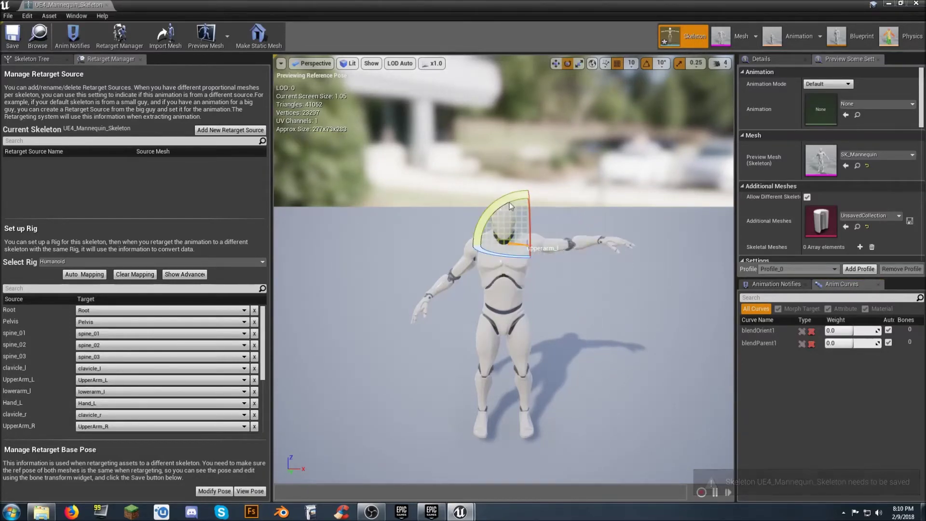
pyautogui.click(568, 253)
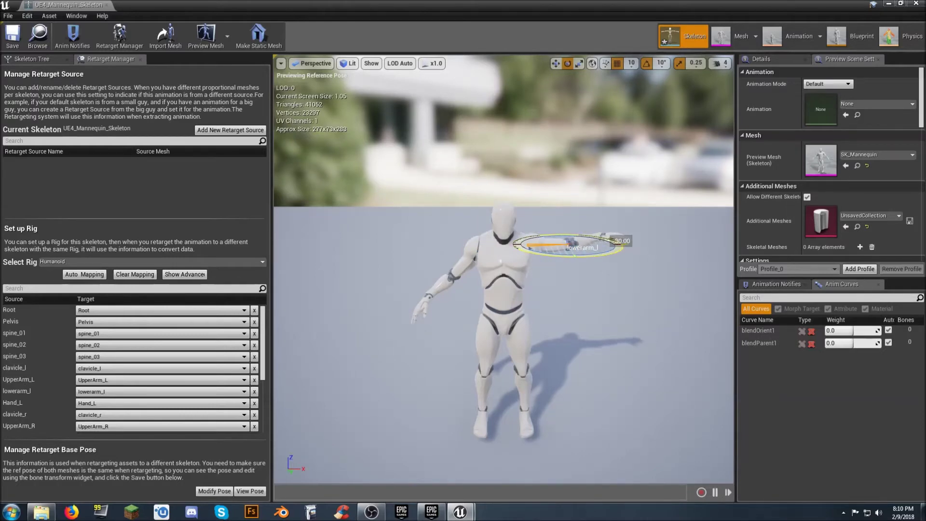
pyautogui.click(468, 259)
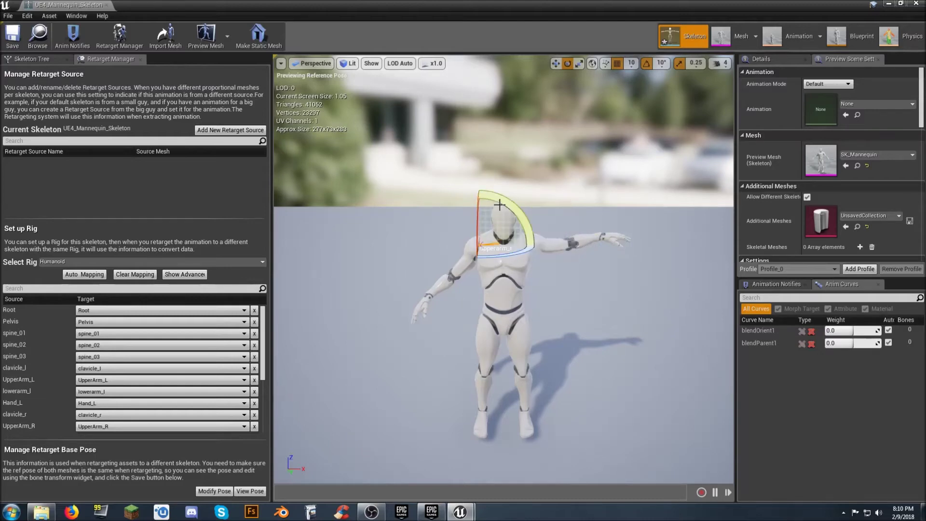
pyautogui.moveTo(502, 199); pyautogui.dragTo(408, 222)
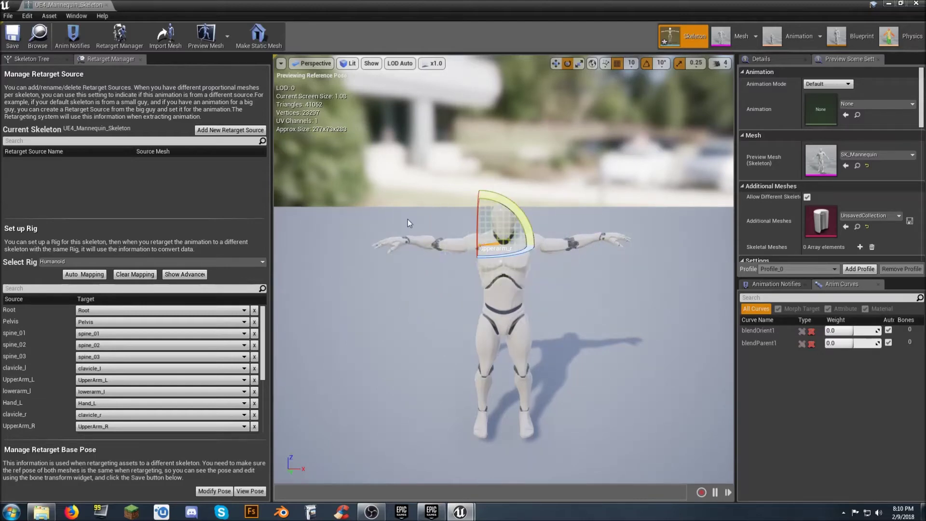
pyautogui.click(429, 243)
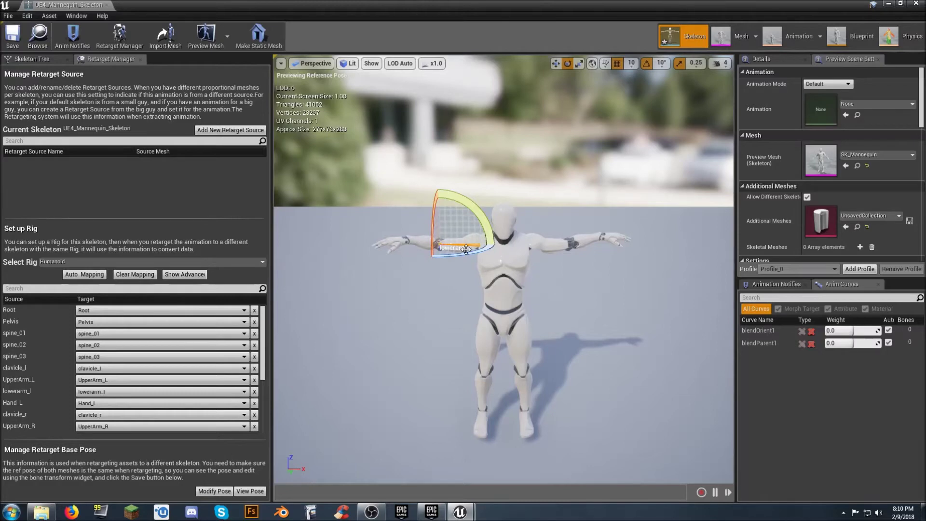
pyautogui.moveTo(470, 250); pyautogui.dragTo(502, 250)
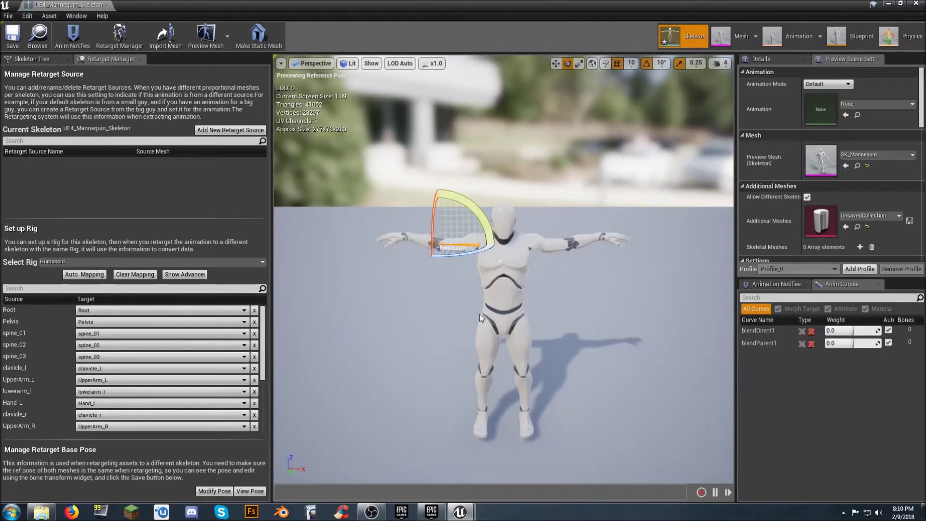
# Store the current T-pose as the skeleton's retarget base pose, save the skeleton and close its editor.
pyautogui.click(212, 493)
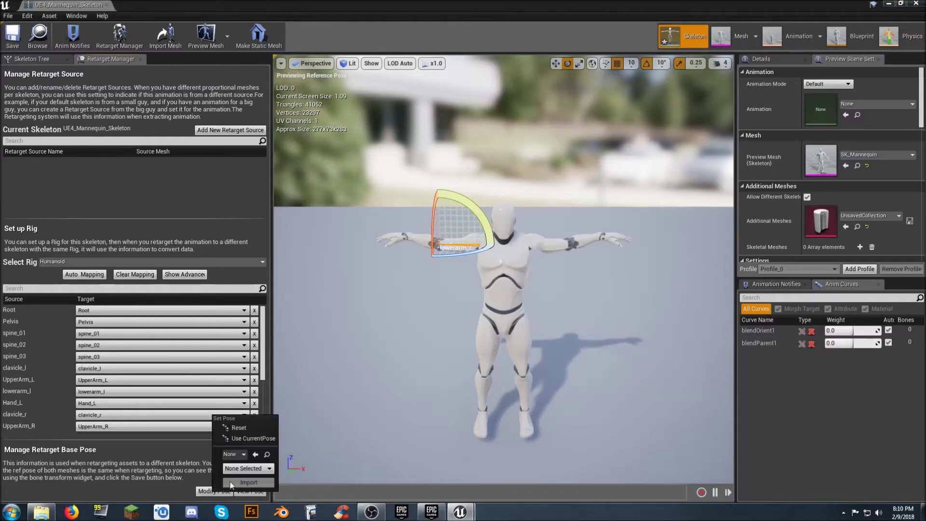
pyautogui.click(249, 440)
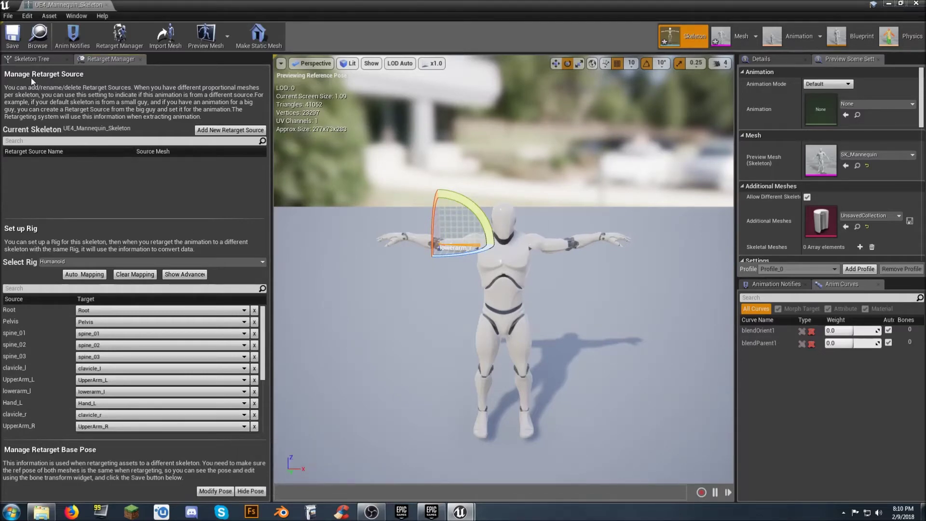
pyautogui.click(15, 41)
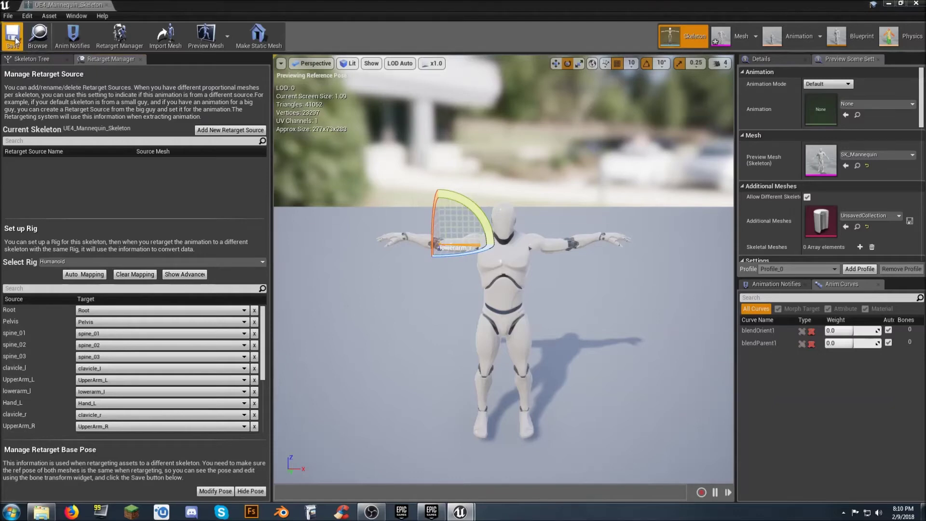
pyautogui.click(107, 5)
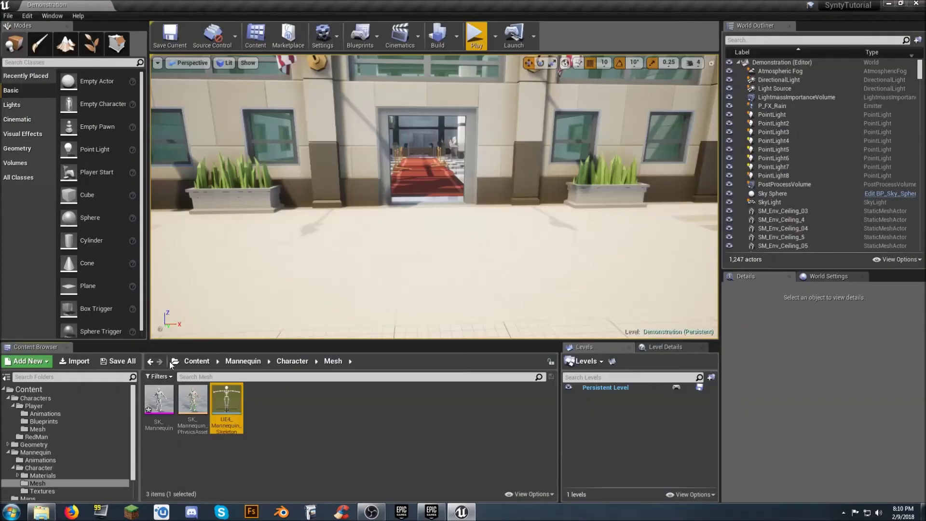
# Save the remaining modified content, the SK_Mannequin skeletal mesh.
pyautogui.click(350, 449)
pyautogui.click(119, 363)
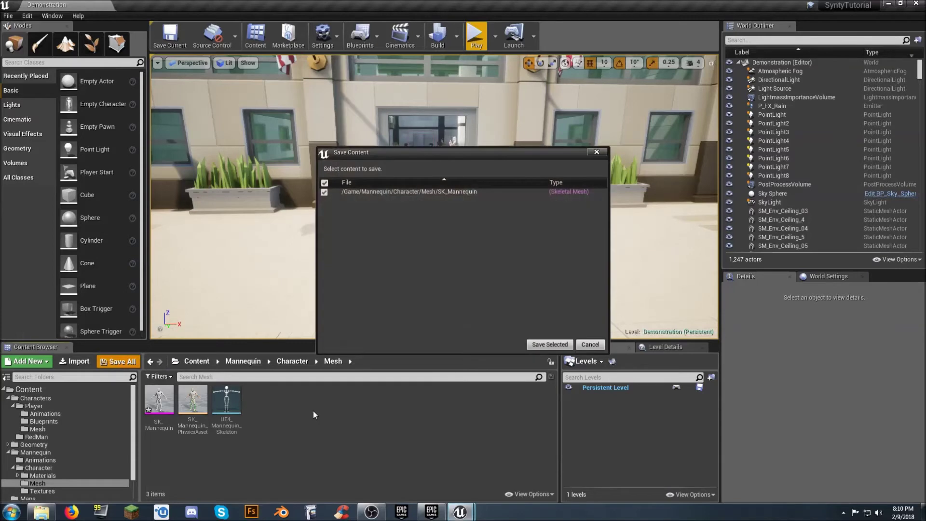
pyautogui.click(548, 344)
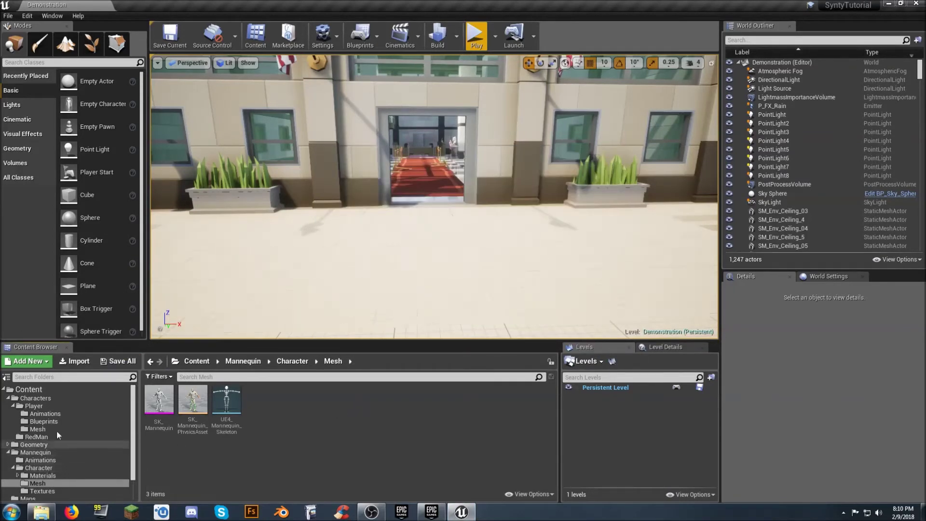
# Preview the ThirdPersonIdle animation from the Mannequin/Animations folder and close it again.
pyautogui.click(49, 461)
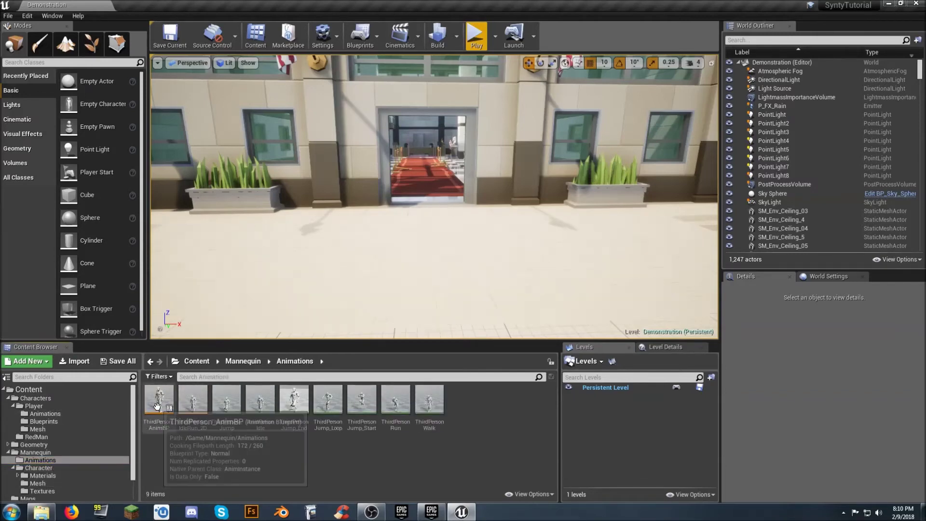
pyautogui.doubleClick(262, 402)
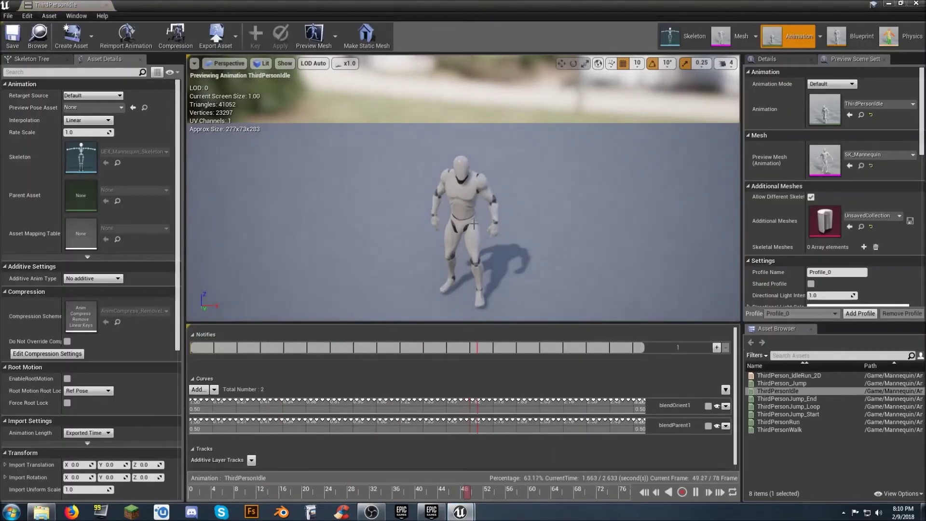
pyautogui.click(105, 6)
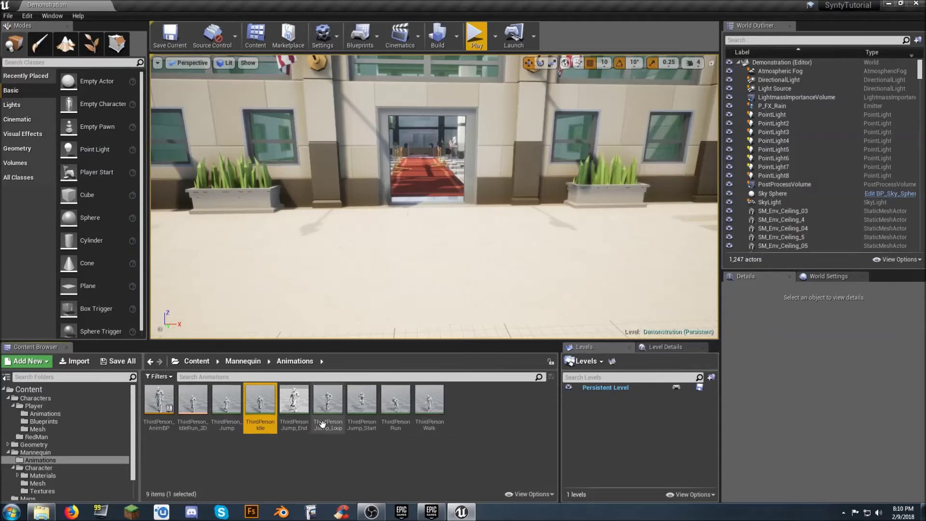
pyautogui.click(283, 453)
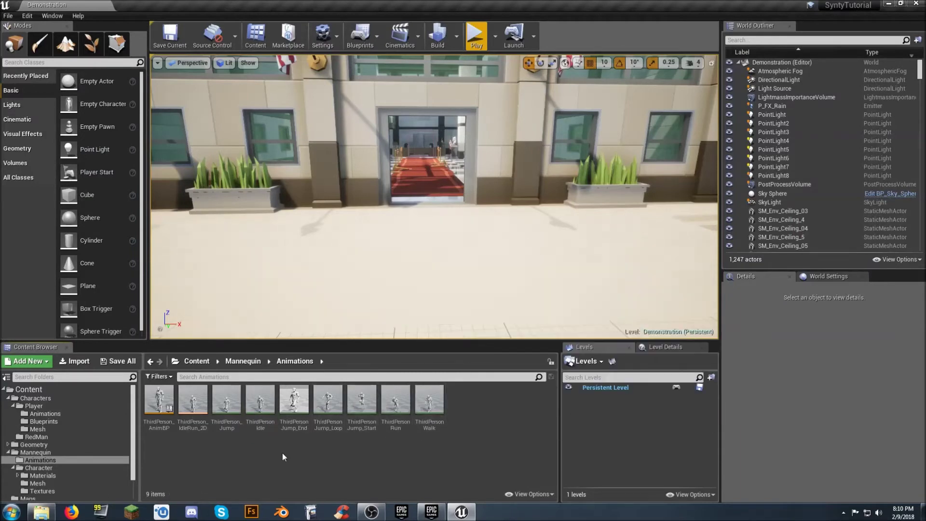
# Set up a duplicate-and-retarget of ThirdPerson_AnimBP to the SK_Polygon skeleton, replacing ThirdPerson with Polygon in the new asset names.
pyautogui.click(151, 398)
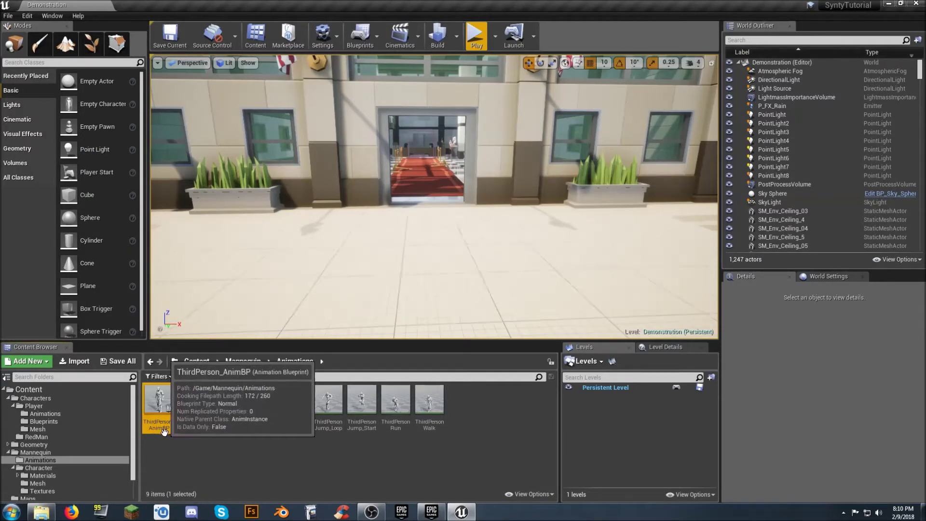
pyautogui.rightClick(164, 429)
pyautogui.moveTo(238, 243)
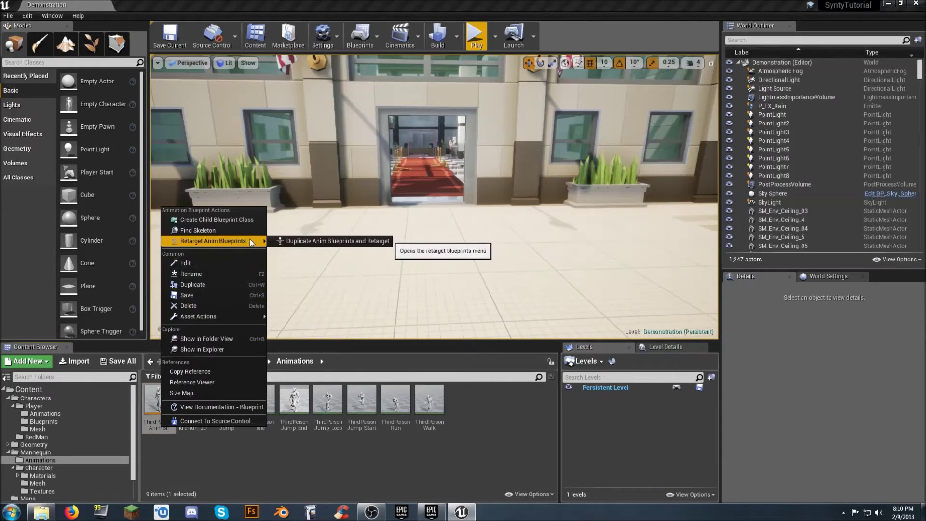
pyautogui.click(336, 240)
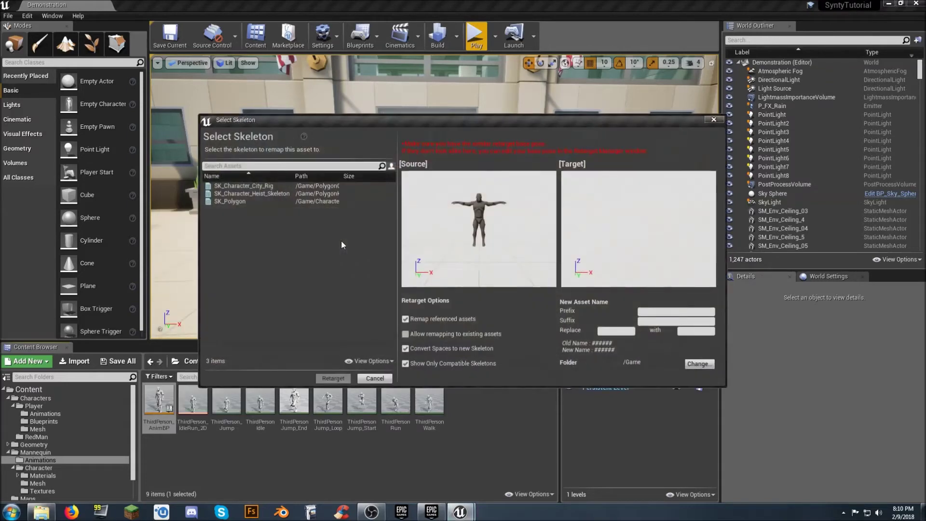
pyautogui.click(245, 202)
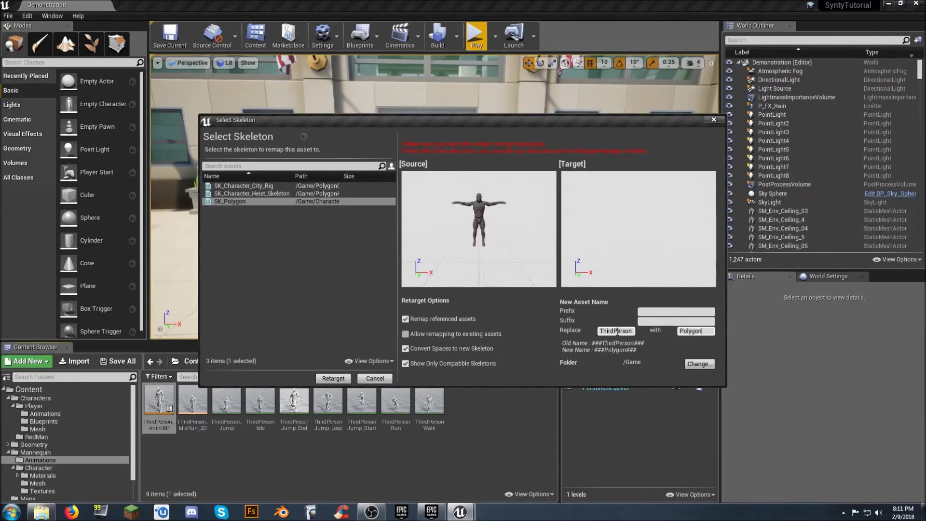
# Choose Characters/Player/Animations as the destination folder for the new assets and run the retarget.
pyautogui.click(701, 362)
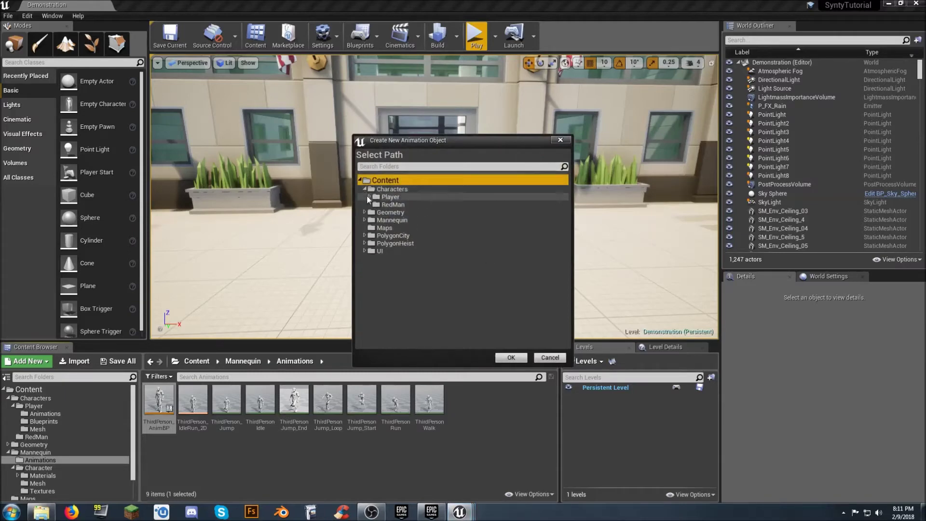
pyautogui.click(382, 206)
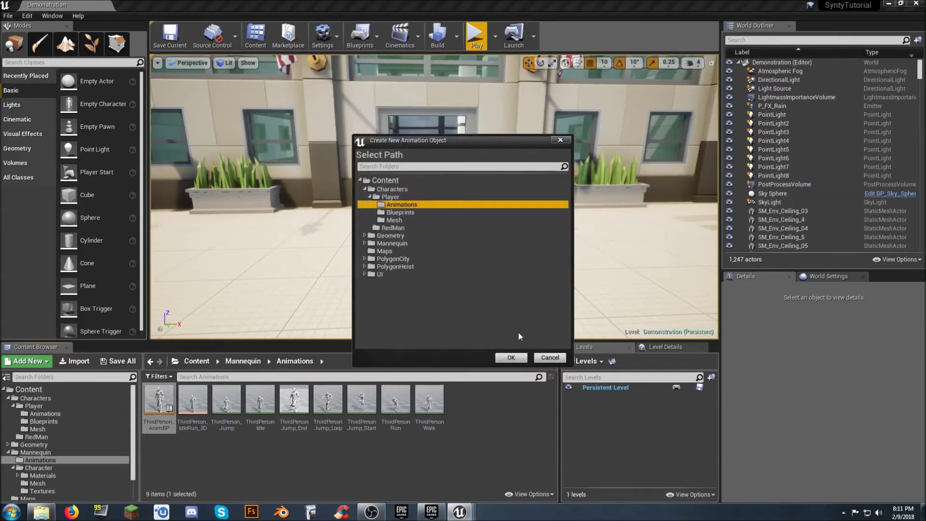
pyautogui.click(521, 359)
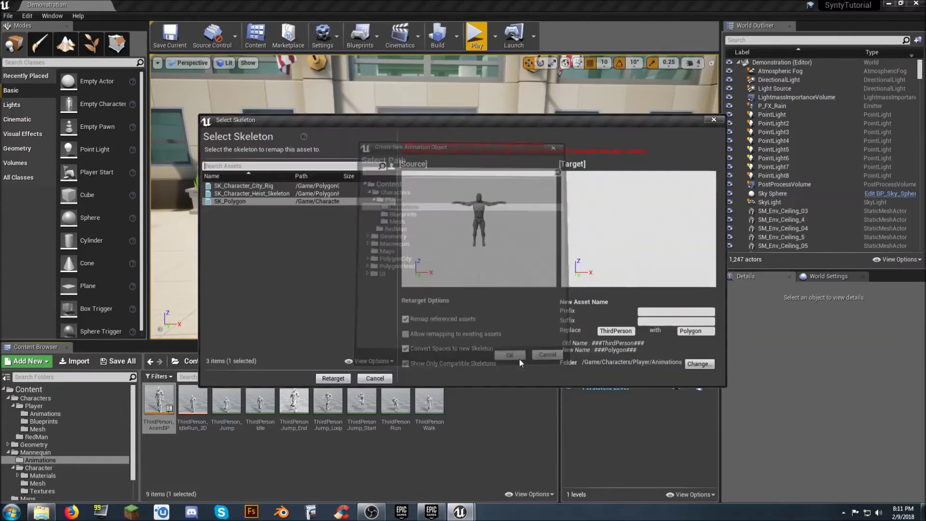
pyautogui.click(333, 379)
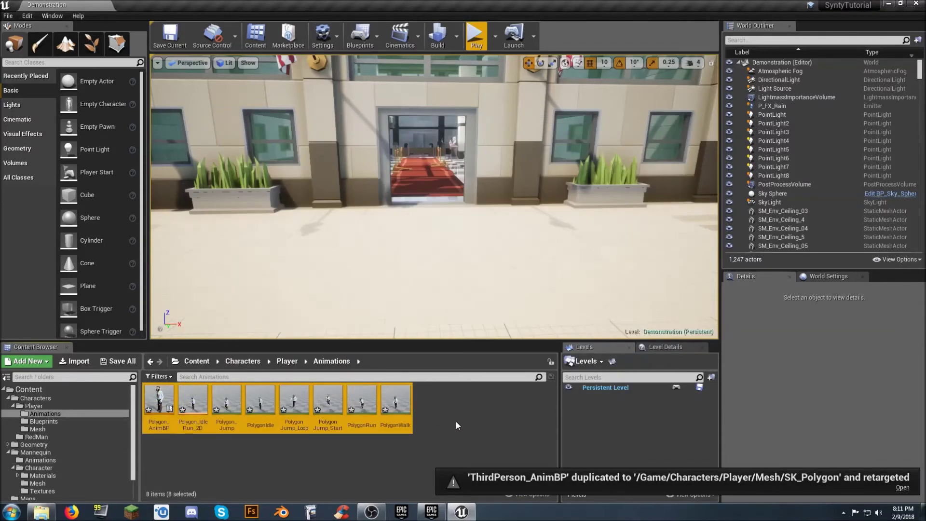
# Save all the retargeted Polygon animation assets and the other modified content.
pyautogui.click(124, 361)
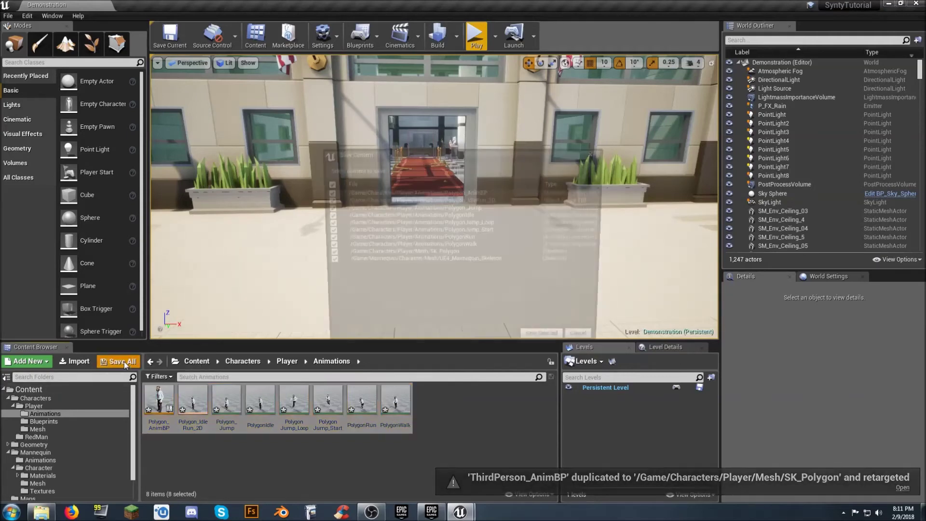
pyautogui.click(550, 344)
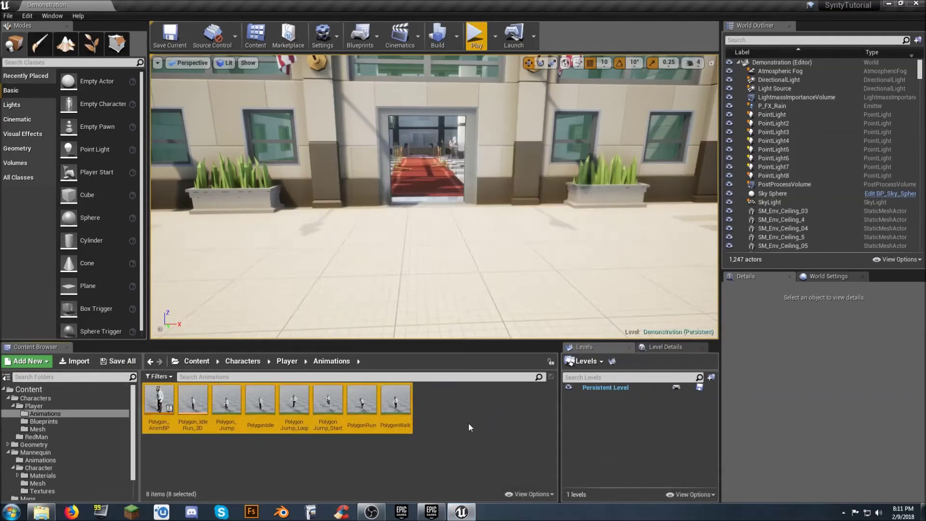
# Preview the retargeted PolygonIdle animation and close it again.
pyautogui.click(261, 401)
pyautogui.doubleClick(262, 401)
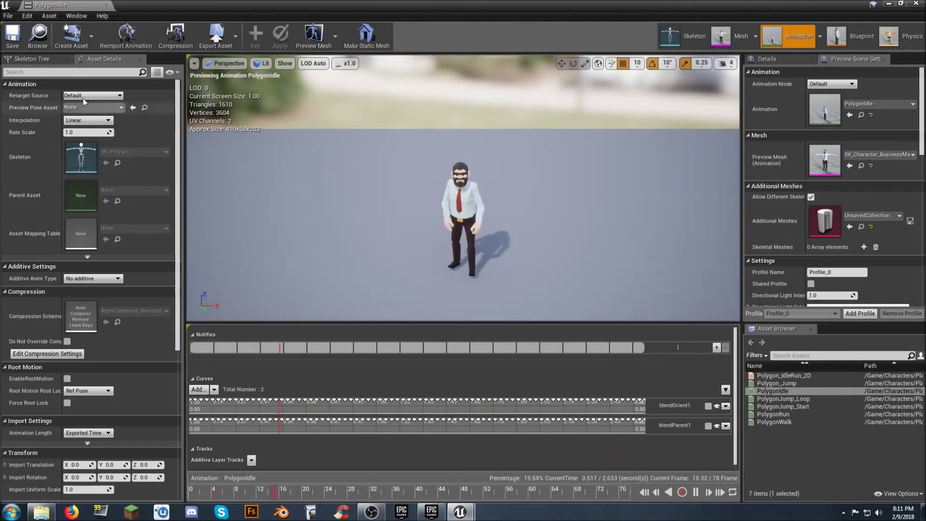
pyautogui.click(107, 4)
pyautogui.click(424, 427)
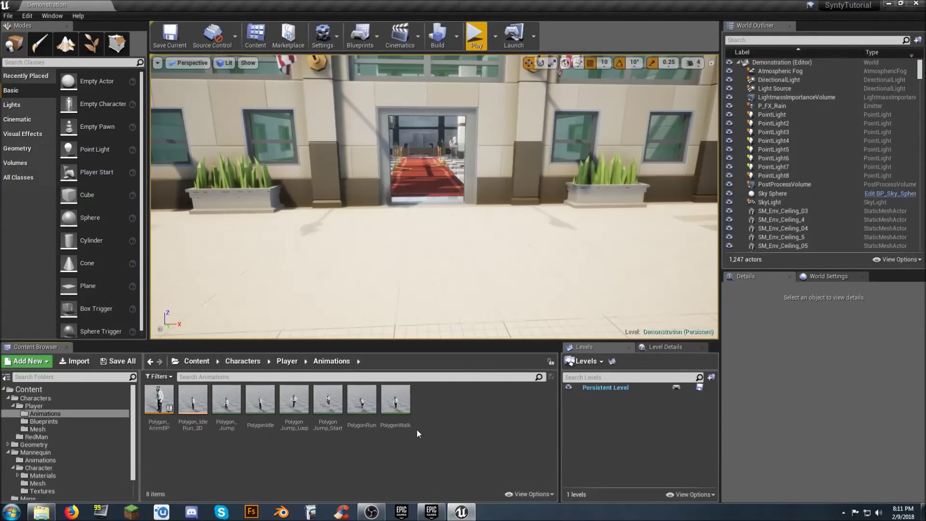
# Open the Player_Base blueprint from the Player/Blueprints folder, show its 3D preview and select the inherited Mesh component.
pyautogui.click(53, 420)
pyautogui.click(161, 396)
pyautogui.doubleClick(161, 396)
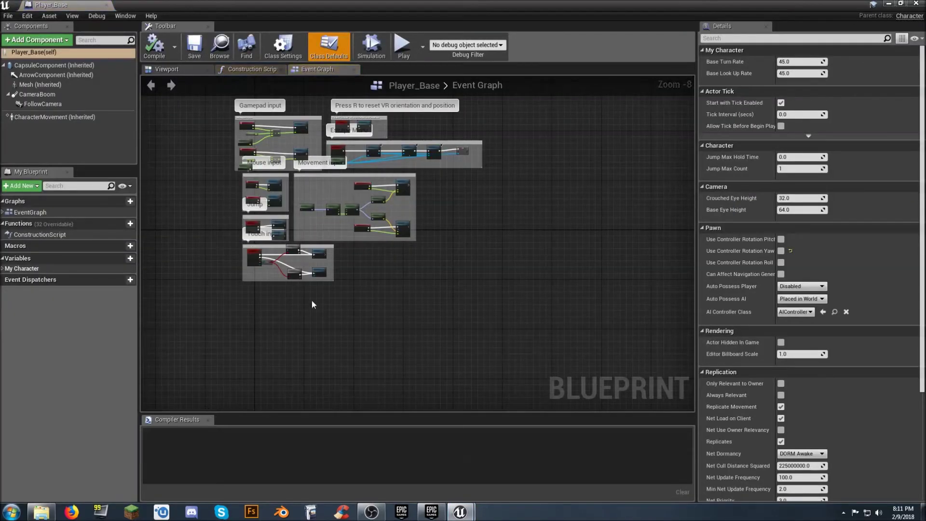
pyautogui.click(168, 68)
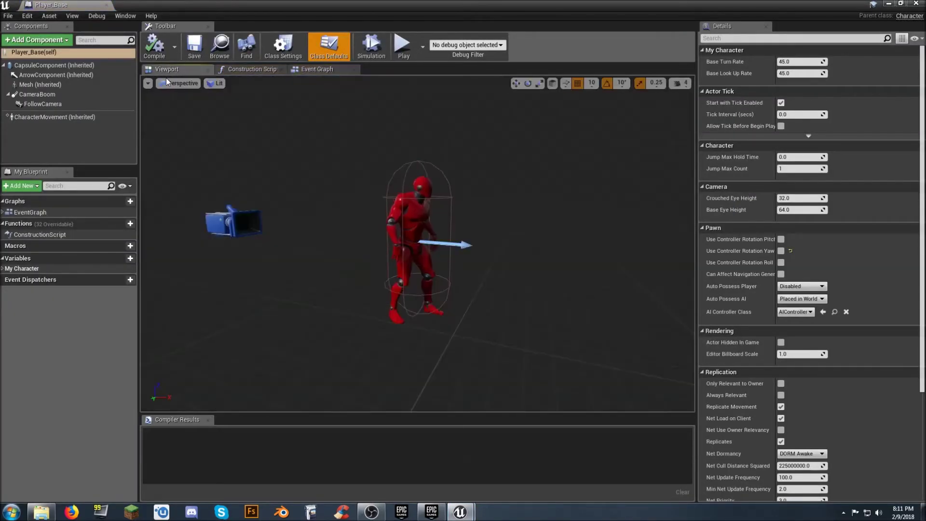
pyautogui.click(60, 87)
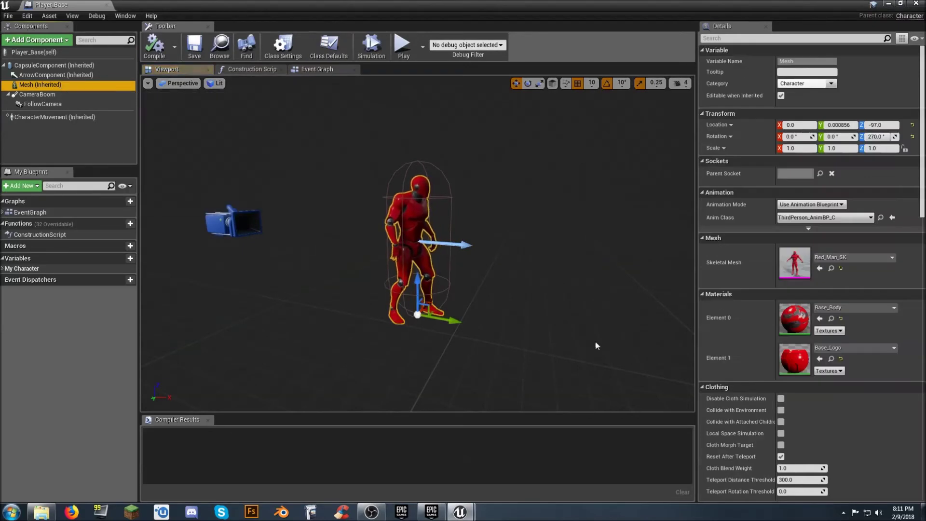
# Try the SK_Character_Female_FBI and SK_Character_Female_Police skeletal meshes on the Mesh component.
pyautogui.click(881, 259)
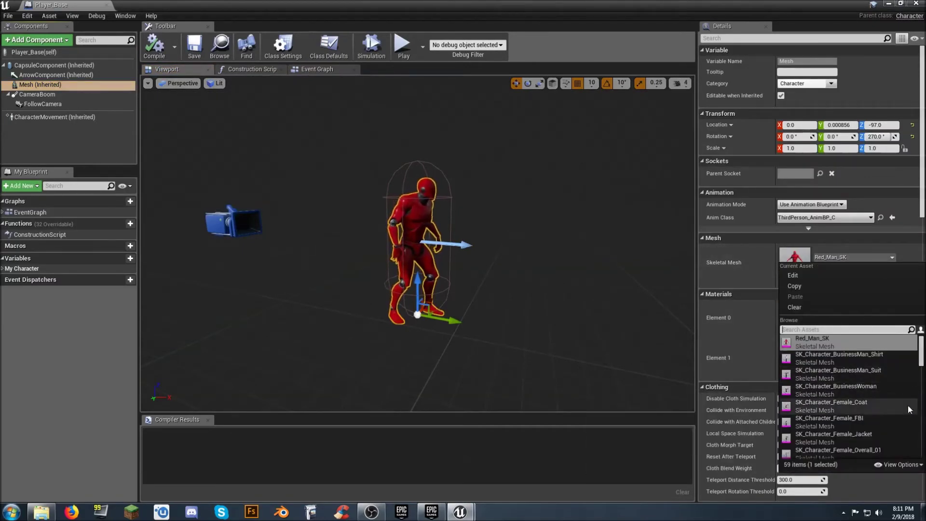
pyautogui.scroll(-3, 908, 405)
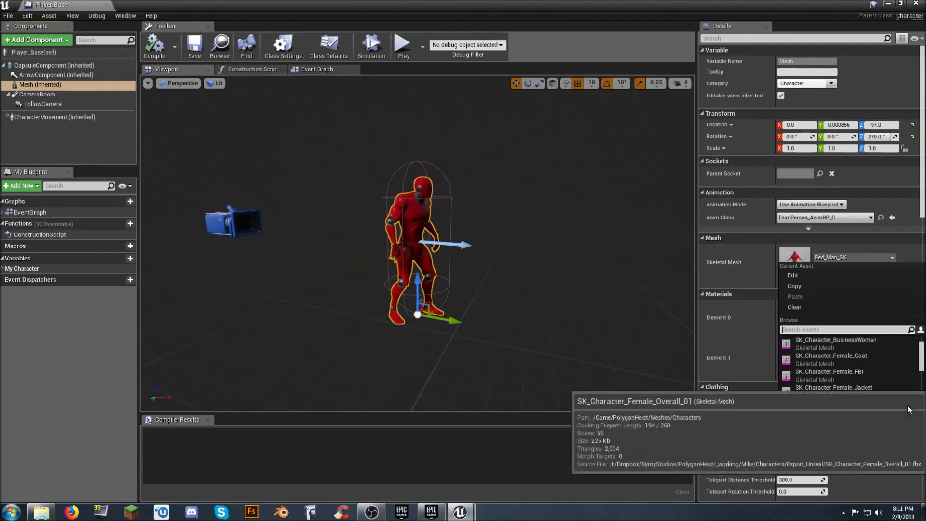
pyautogui.click(870, 370)
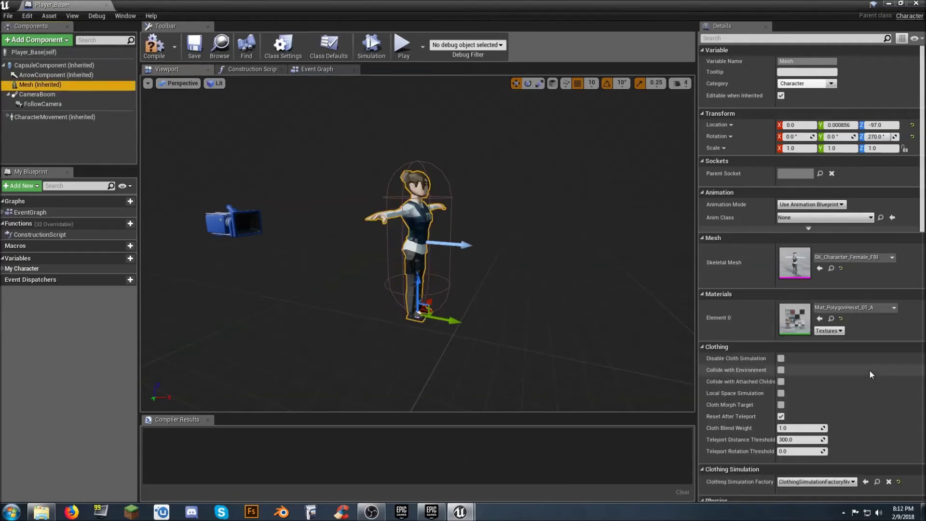
pyautogui.click(887, 258)
pyautogui.scroll(-3, 890, 346)
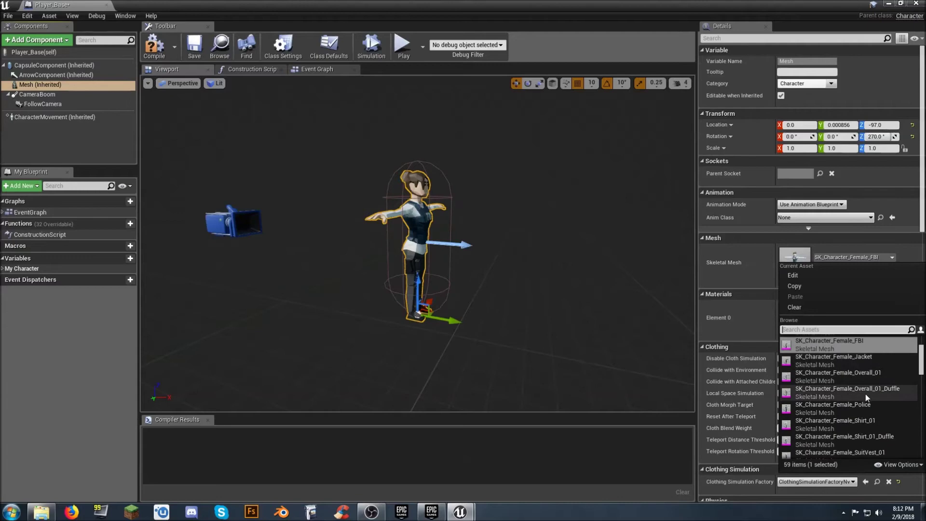
pyautogui.click(859, 404)
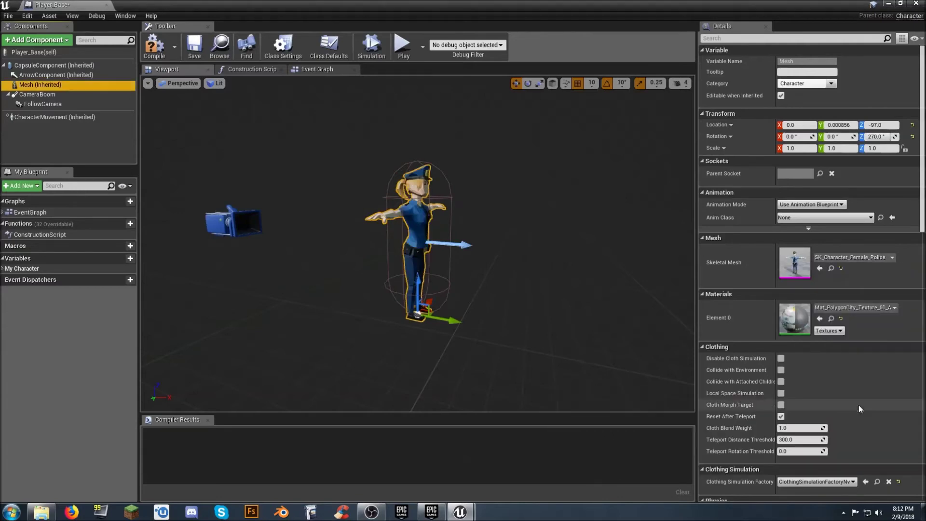
# Set the Mesh component's skeletal mesh to SK_Character_Male_Jacket.
pyautogui.click(872, 258)
pyautogui.scroll(-3, 877, 381)
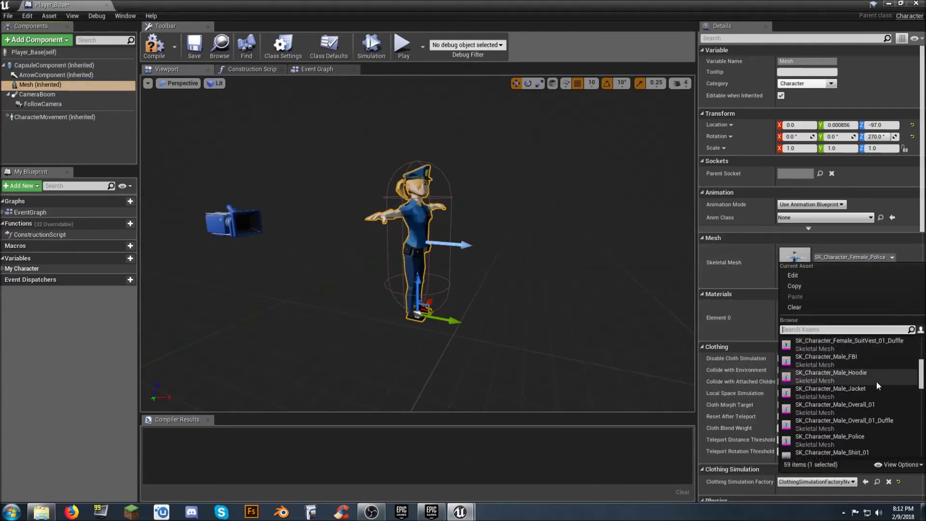
pyautogui.click(858, 390)
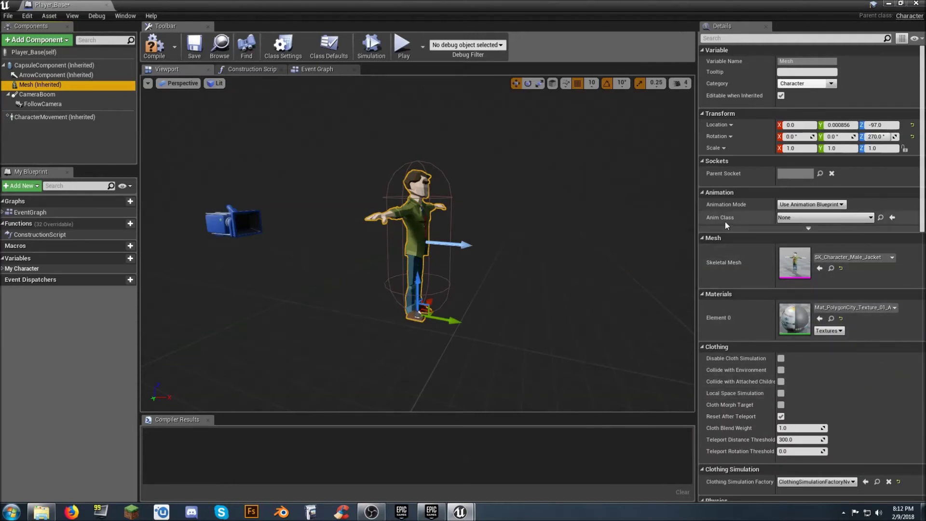
# Set the Mesh component's Anim Class to Polygon_AnimBP, compile and save Player_Base, and close it.
pyautogui.click(849, 220)
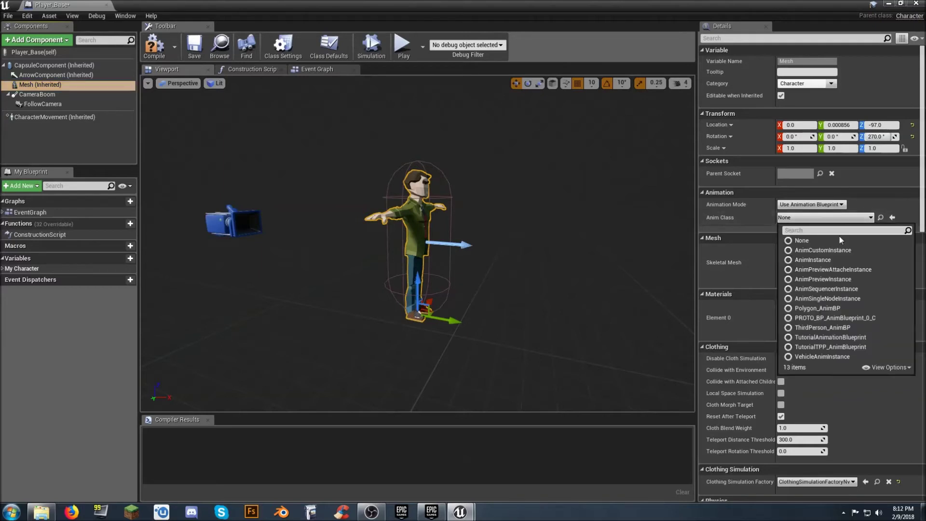
pyautogui.click(841, 309)
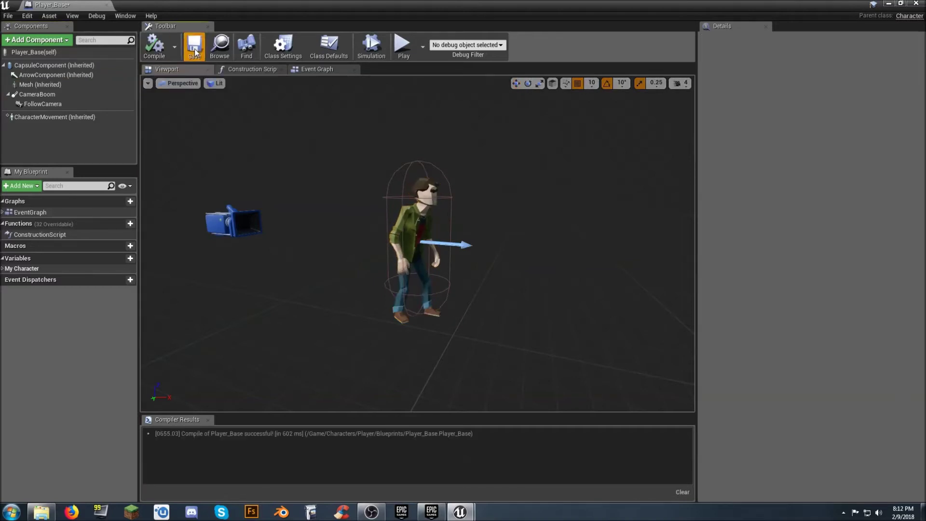
pyautogui.click(195, 52)
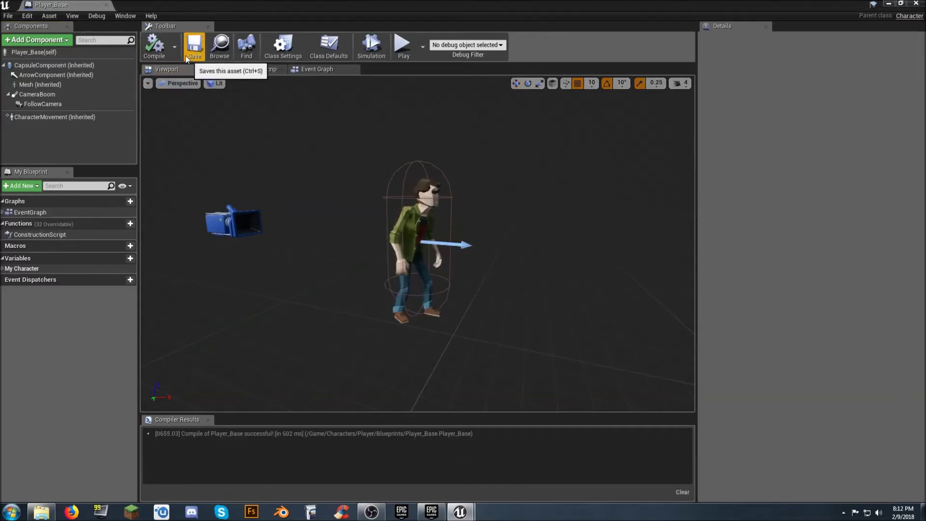
pyautogui.click(106, 5)
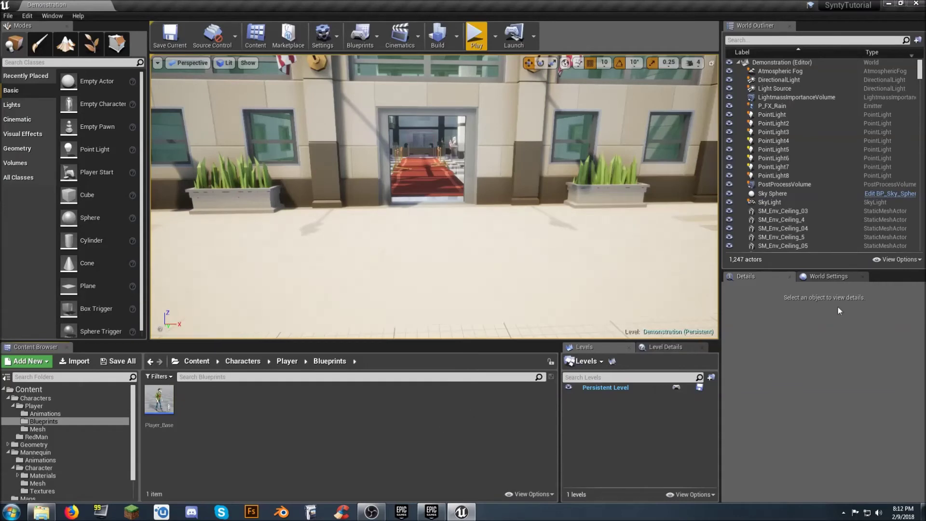
# Check the level's game mode settings, playtest the jacket character by jumping and running through the building, and stop the session.
pyautogui.click(829, 275)
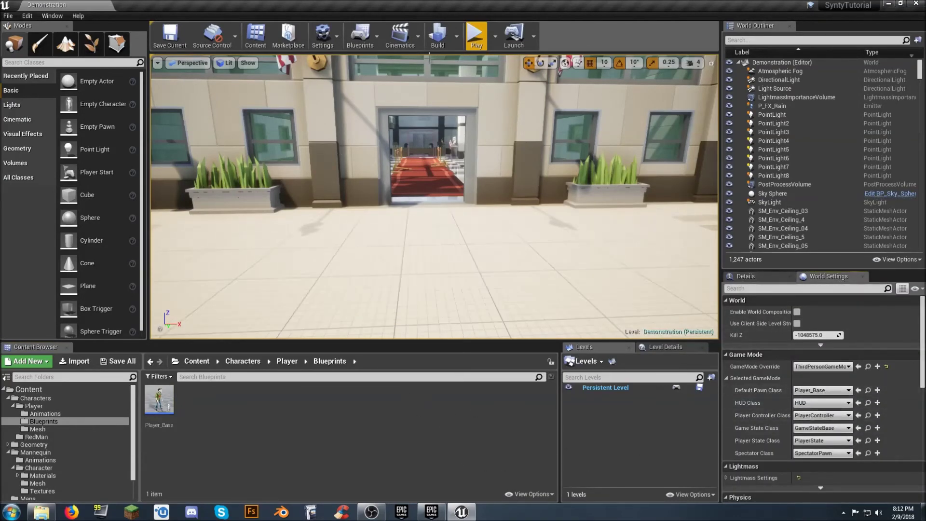
pyautogui.click(474, 37)
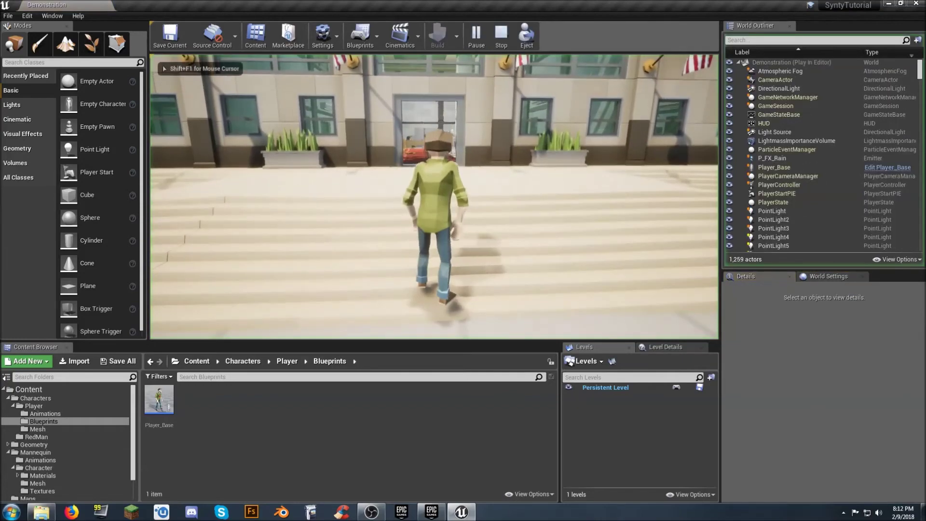
pyautogui.press('space')
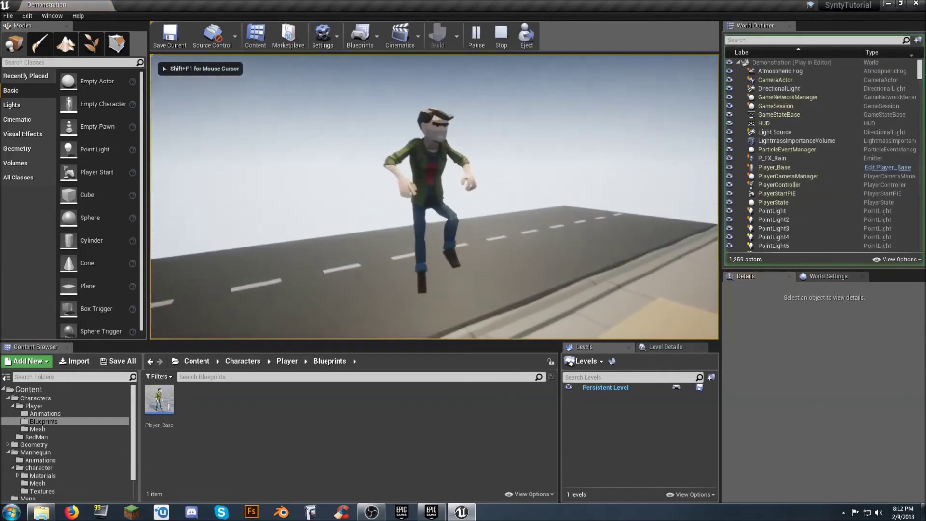
pyautogui.press('w')
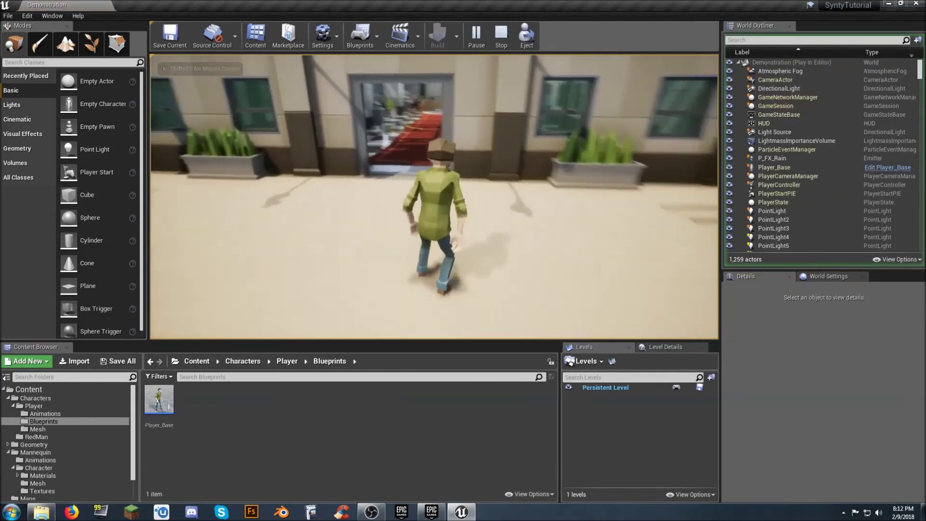
pyautogui.press('w')
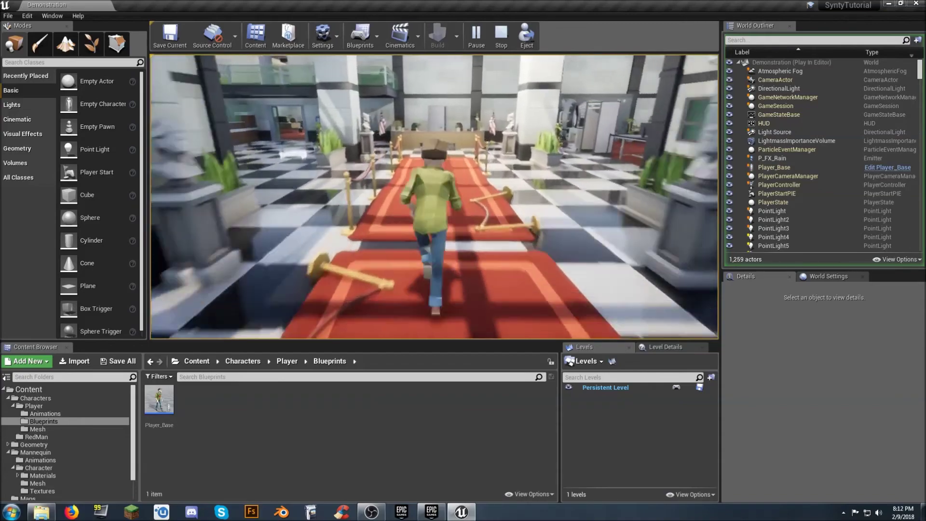
pyautogui.press('w')
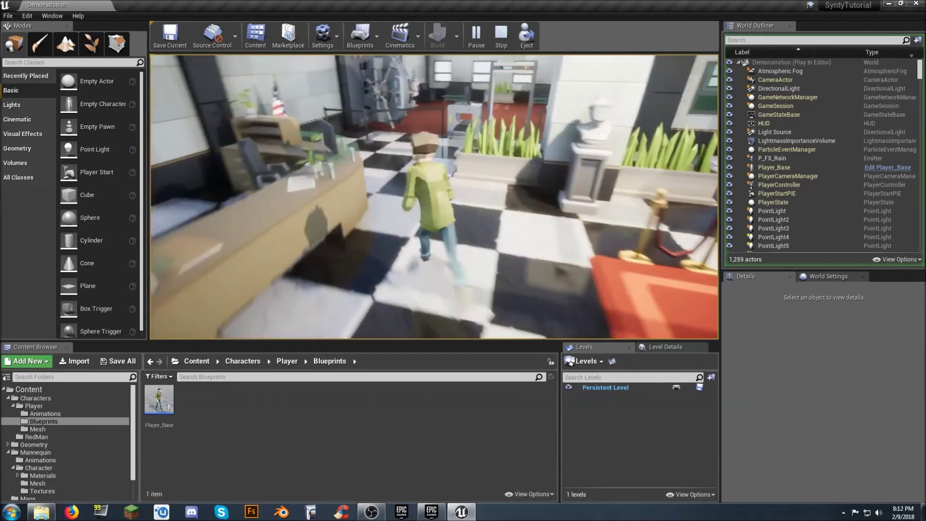
pyautogui.press('w')
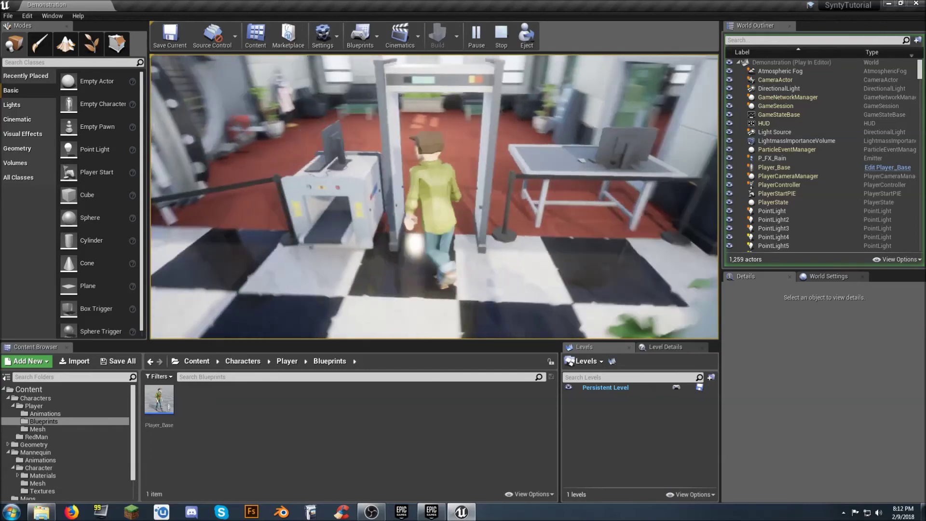
pyautogui.press('d')
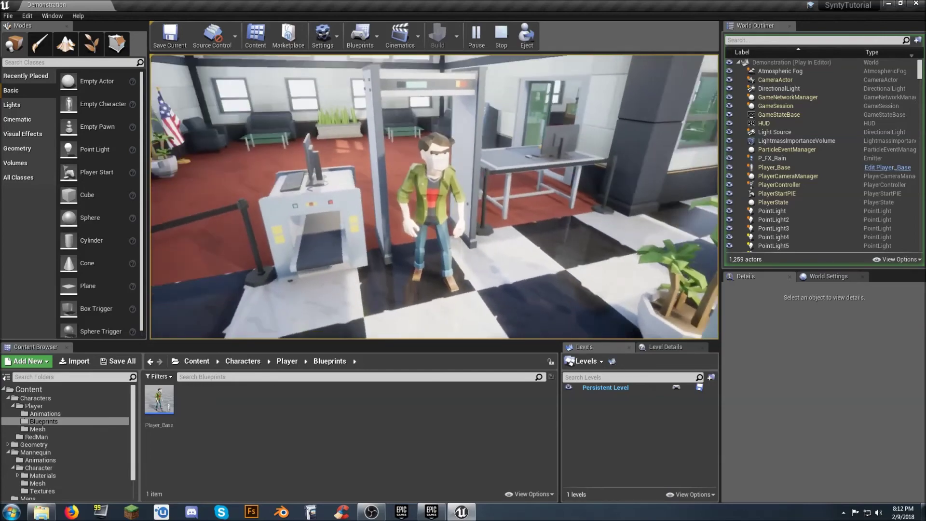
pyautogui.press('Escape')
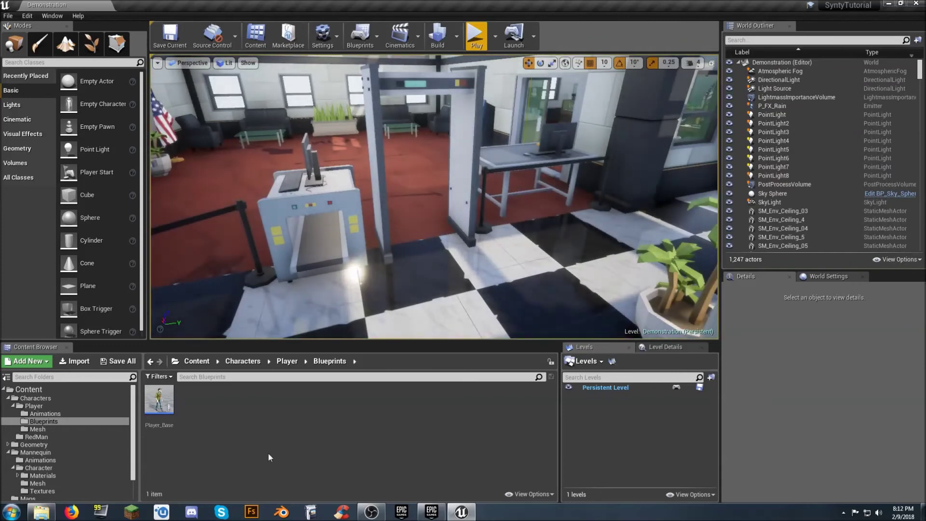
# Change Player_Base's skeletal mesh to SK_Character_Male_Police, compile and save the blueprint, and close it.
pyautogui.doubleClick(159, 400)
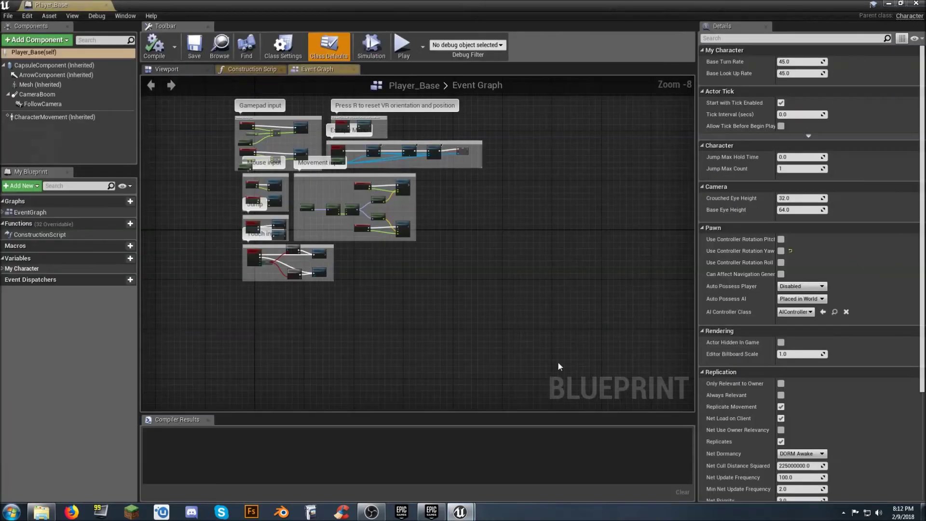
pyautogui.click(182, 70)
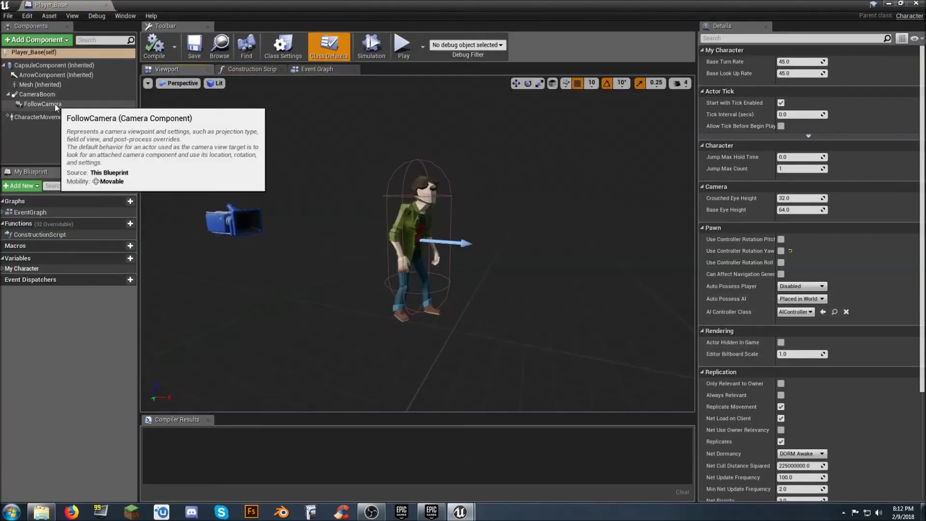
pyautogui.click(59, 86)
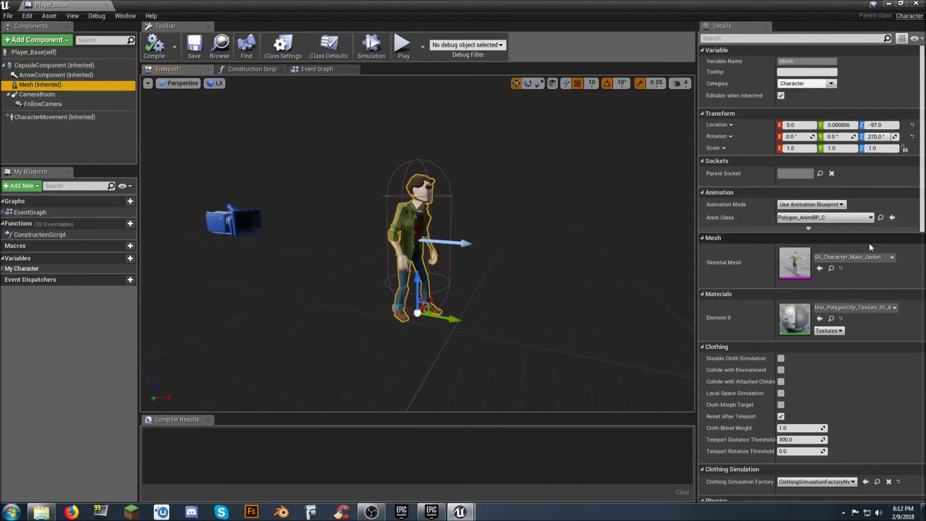
pyautogui.click(866, 257)
pyautogui.scroll(-2, 881, 381)
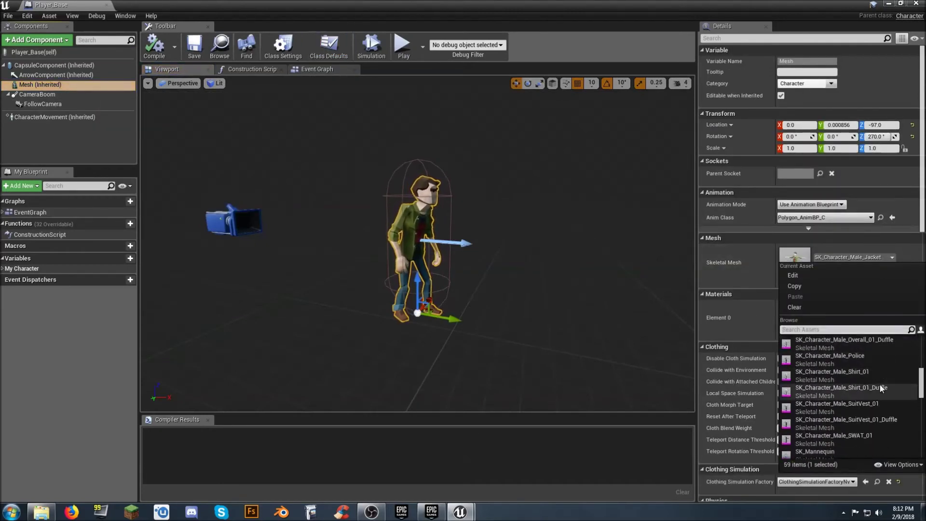
pyautogui.click(863, 359)
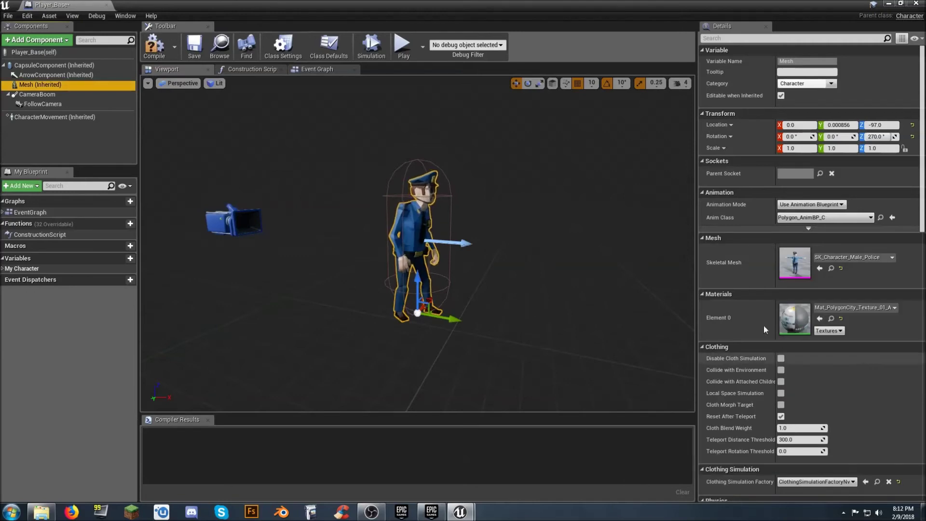
pyautogui.click(194, 47)
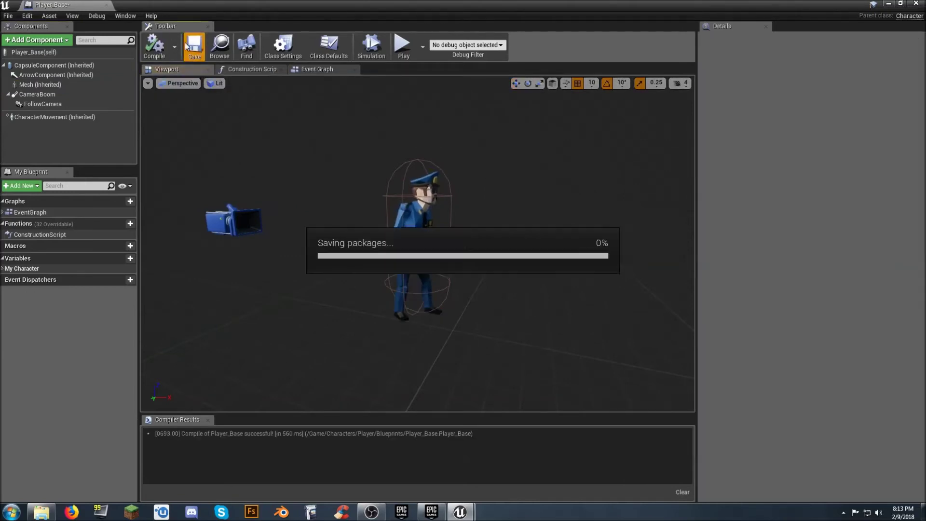
pyautogui.click(107, 5)
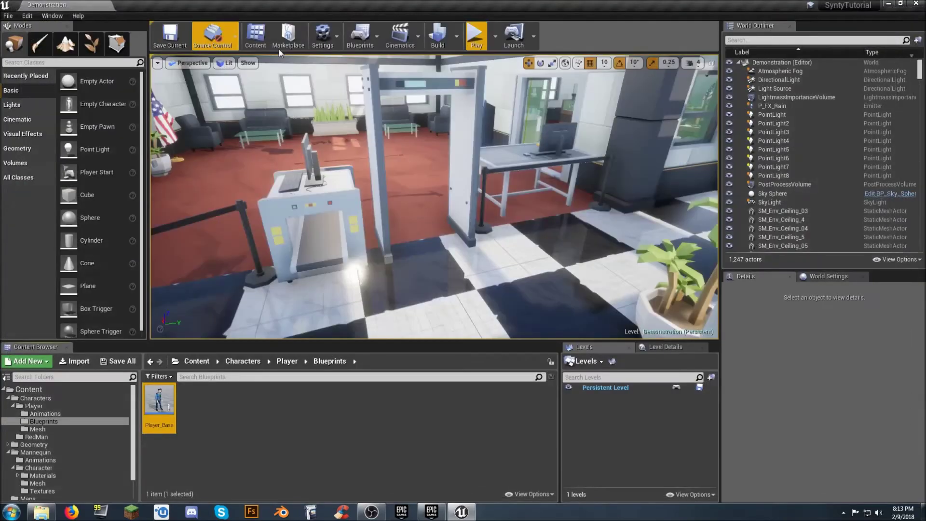
# Playtest the level with the police character, and stop the session.
pyautogui.click(476, 34)
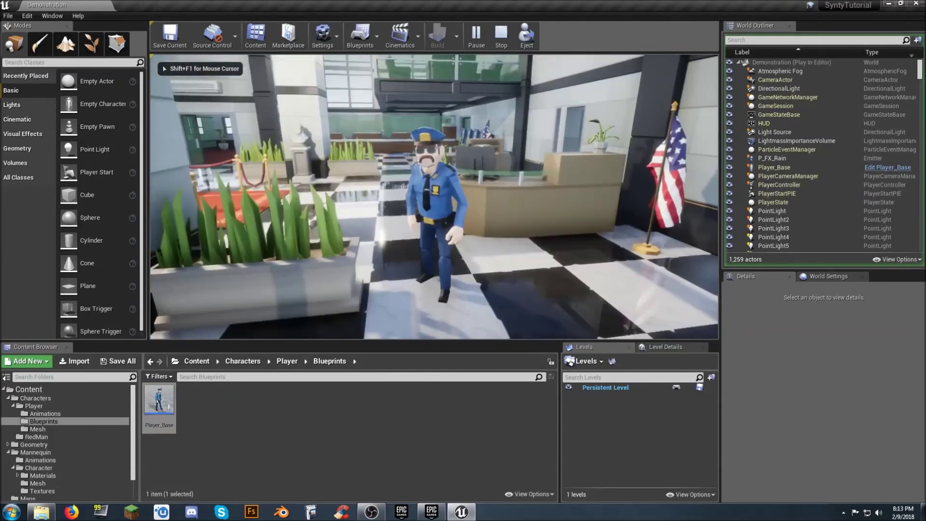
pyautogui.press('Escape')
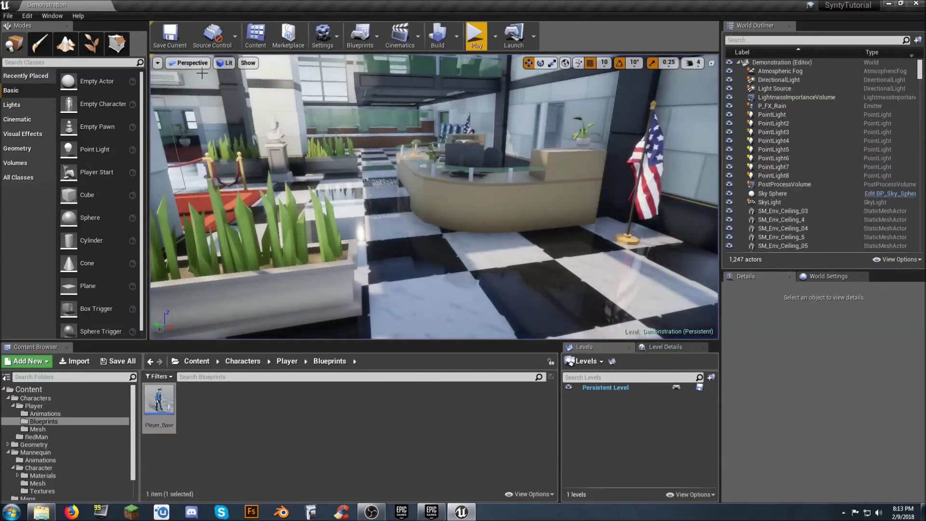
# Change Player_Base's skeletal mesh to SK_Character_Male_SWAT_01, compile the blueprint, and close it.
pyautogui.doubleClick(159, 400)
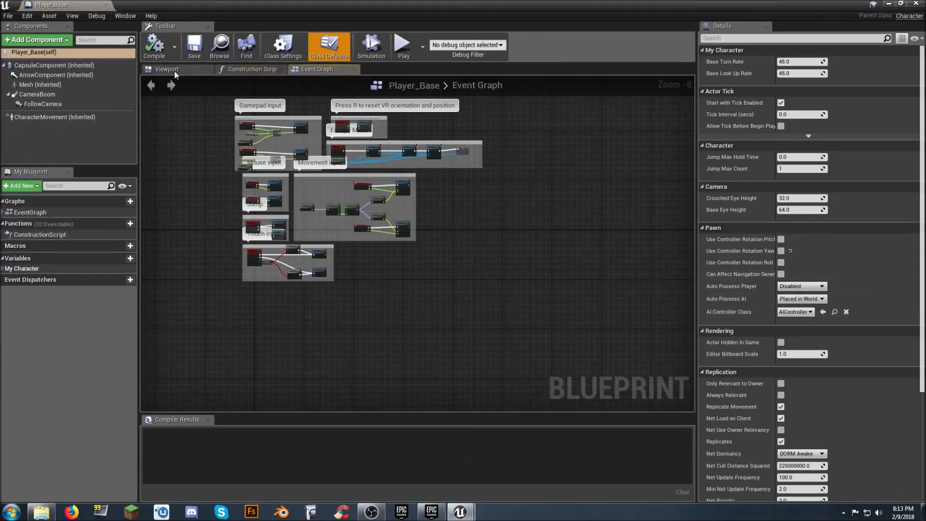
pyautogui.click(174, 71)
pyautogui.click(40, 84)
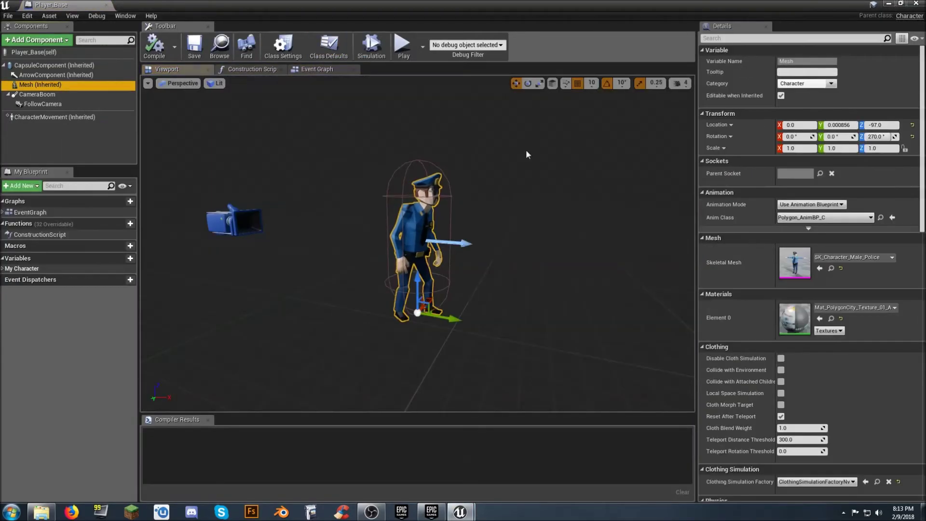
pyautogui.click(871, 257)
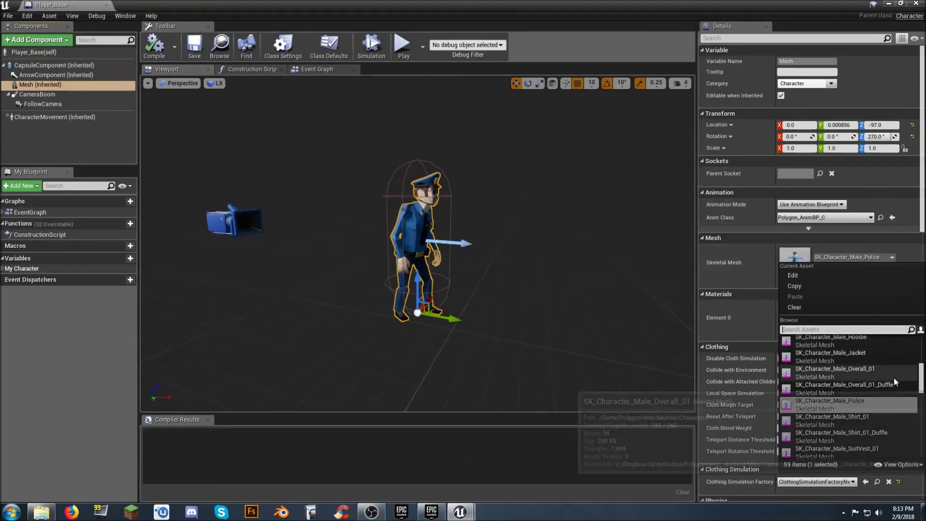
pyautogui.scroll(-2, 887, 377)
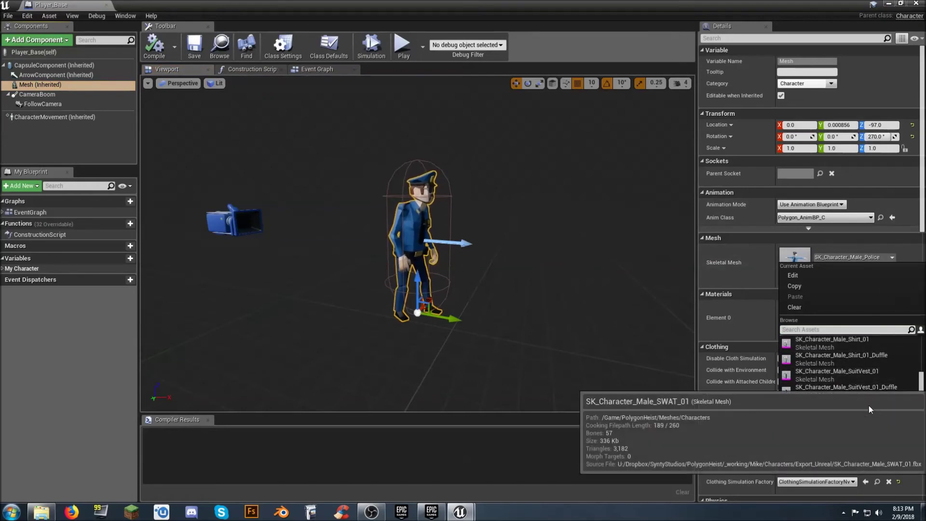
pyautogui.click(870, 408)
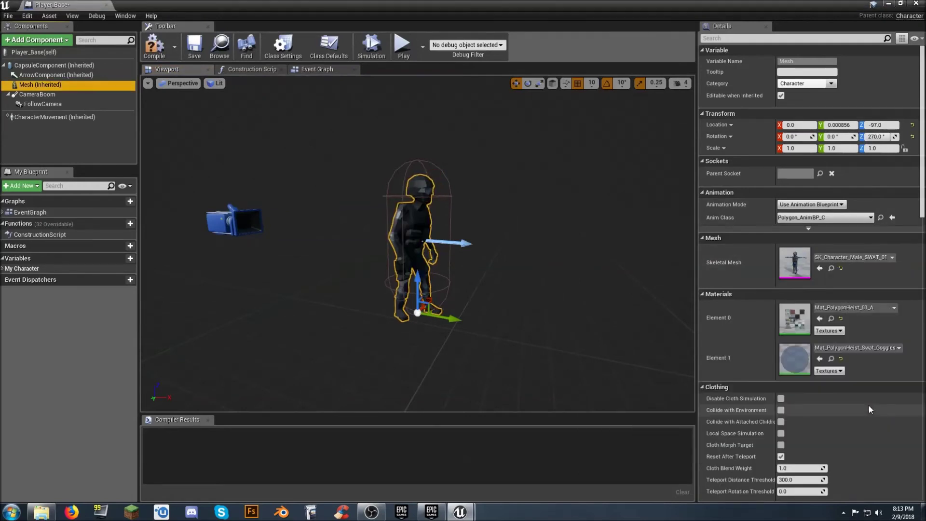
pyautogui.click(161, 46)
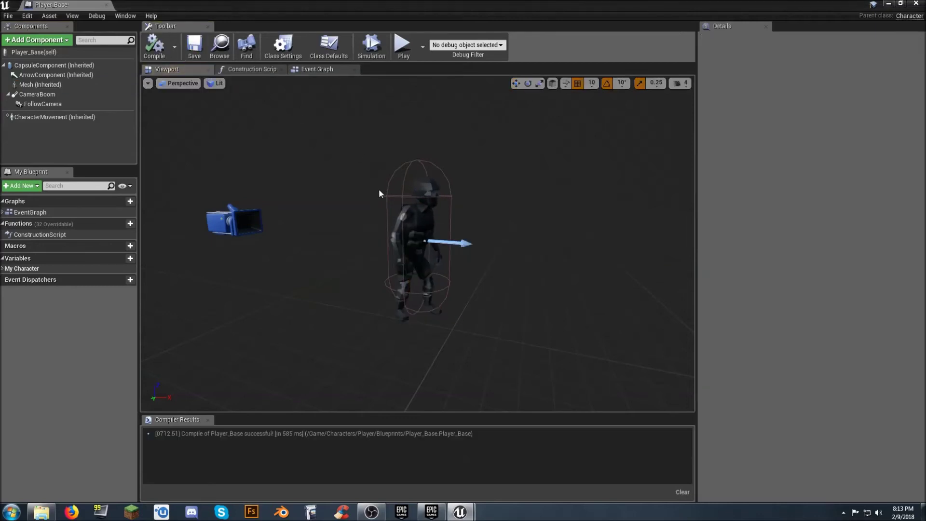
pyautogui.click(106, 5)
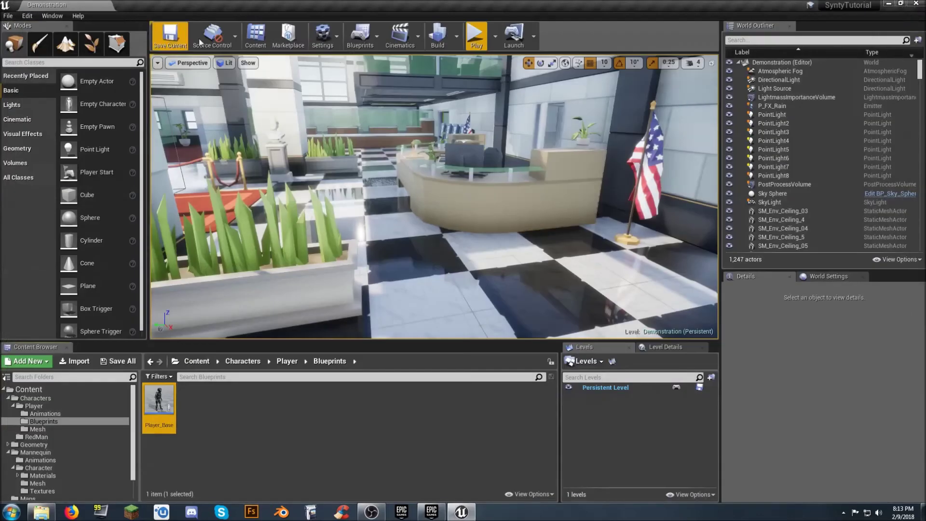
# Playtest the SWAT character by running up to the metal detector in the lobby, and stop the session.
pyautogui.click(476, 32)
pyautogui.press('w')
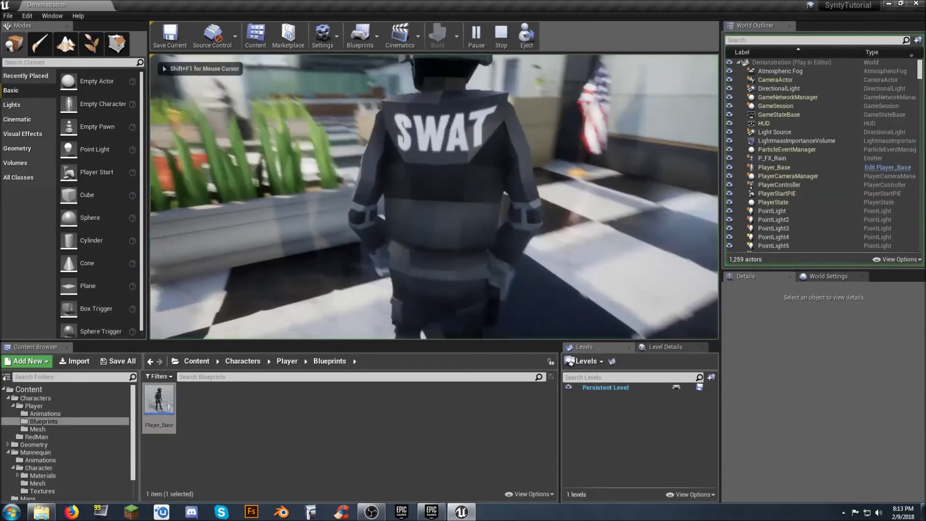
pyautogui.press('w')
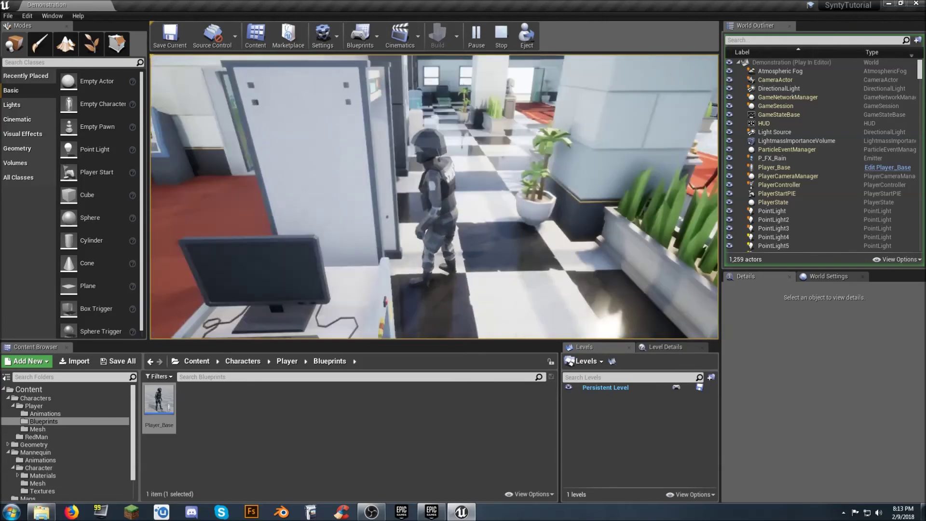
pyautogui.press('w')
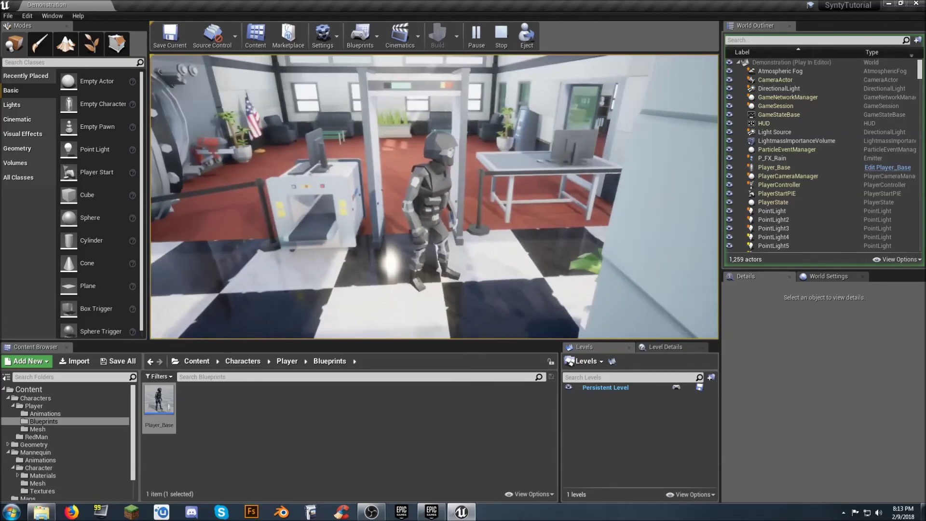
pyautogui.press('Escape')
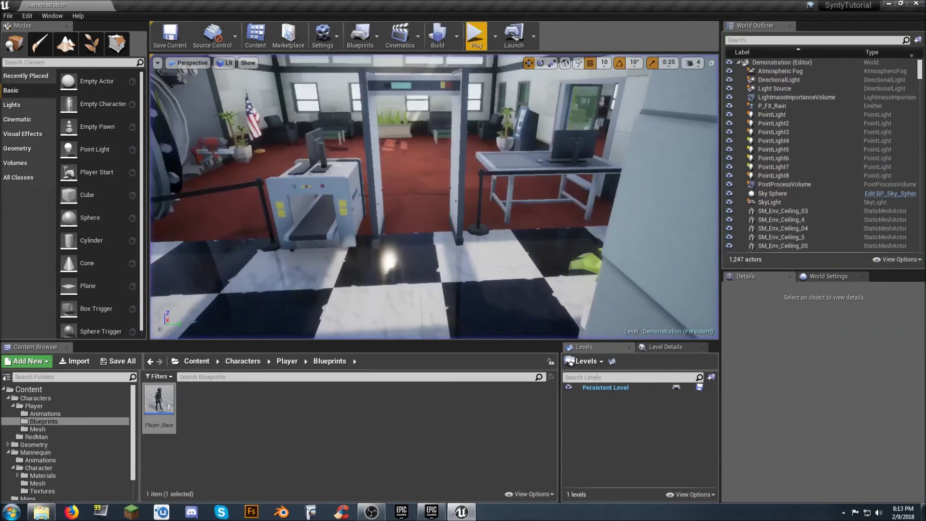
# Select the metal detector in the level and open its static mesh, SM_Prop_MetalDetector_01, from PolygonHeist/Meshes/Props.
pyautogui.click(457, 129)
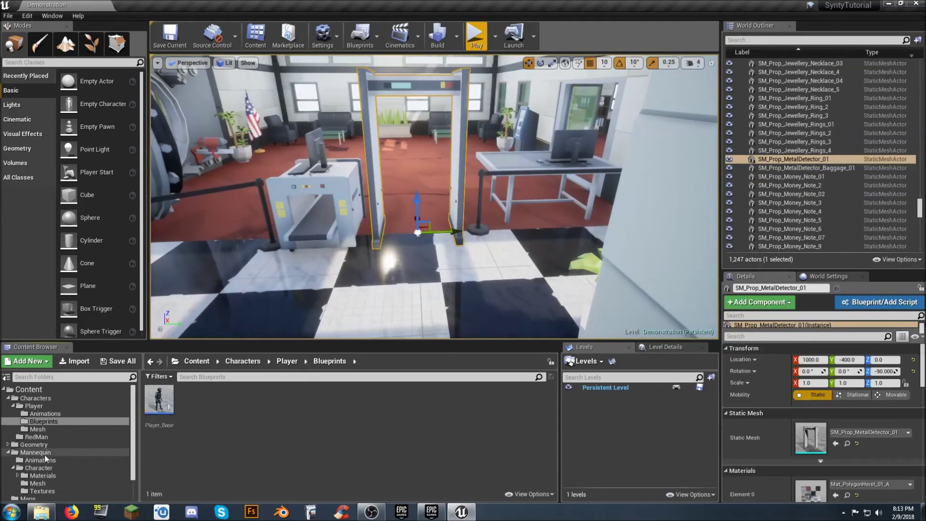
pyautogui.scroll(-1, 31, 444)
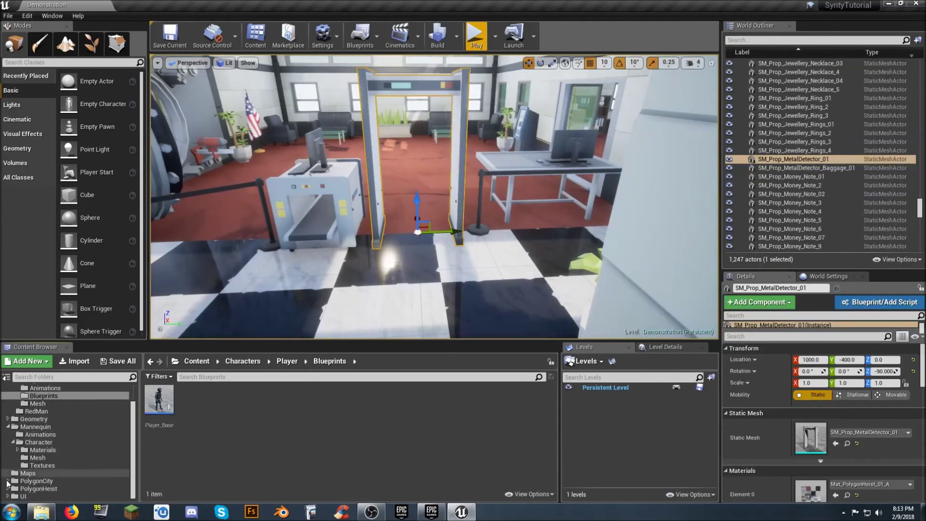
pyautogui.click(30, 489)
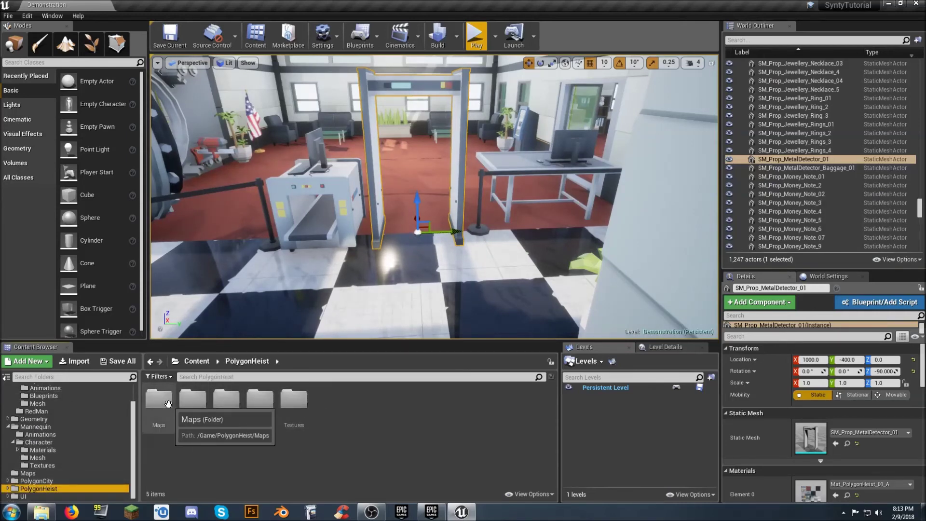
pyautogui.doubleClick(226, 400)
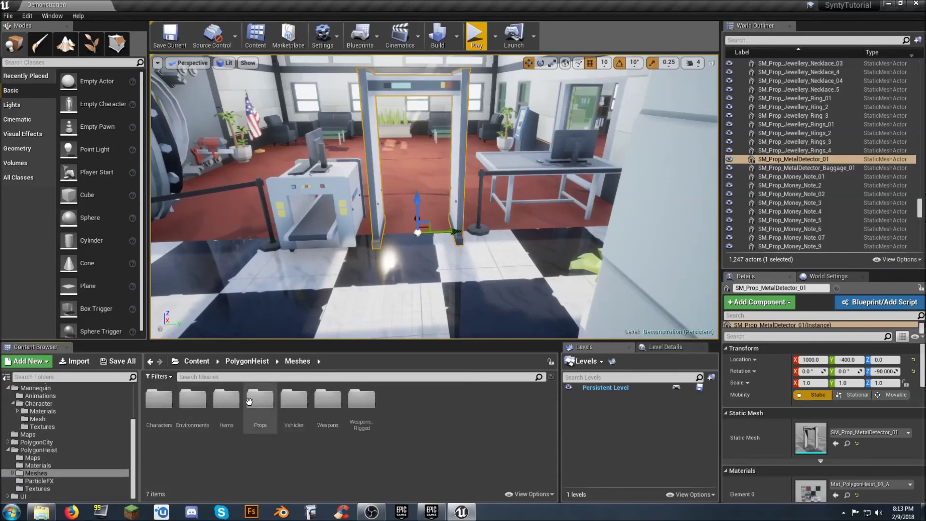
pyautogui.doubleClick(260, 398)
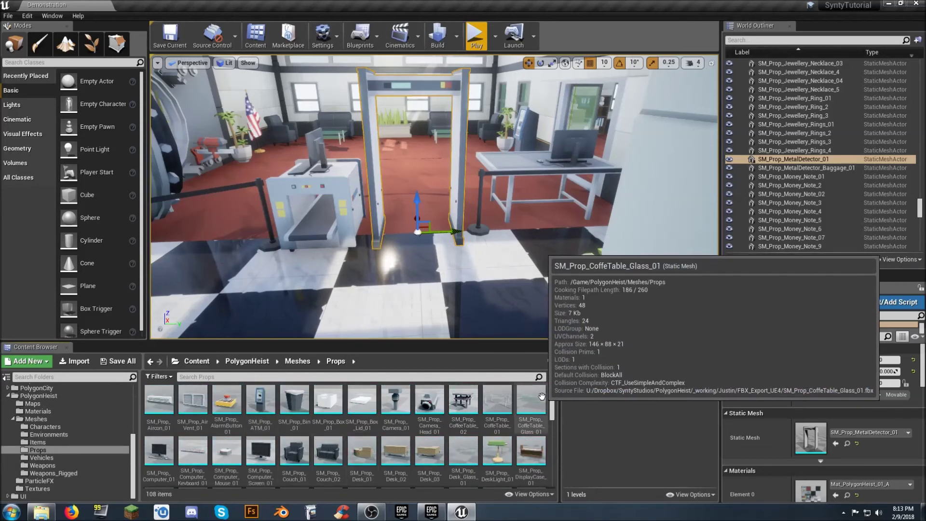
pyautogui.scroll(-4, 539, 395)
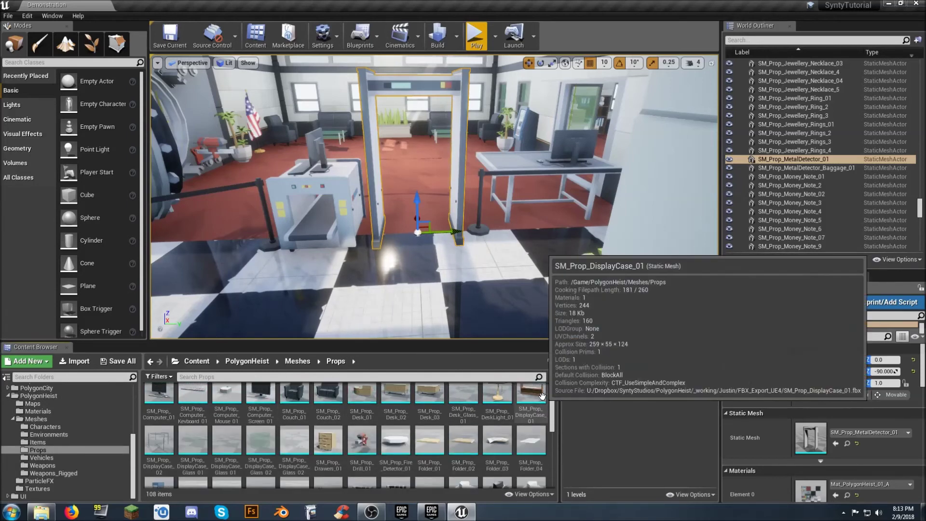
pyautogui.scroll(-1, 541, 396)
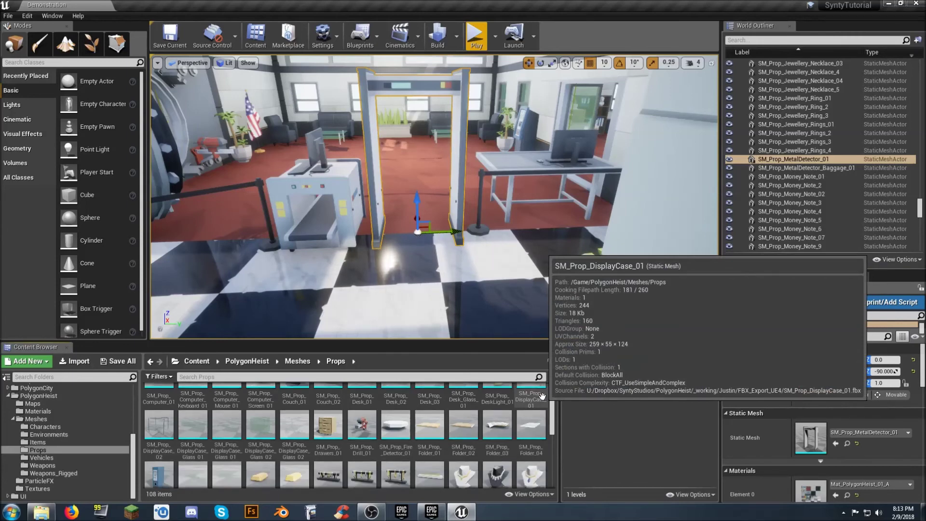
pyautogui.scroll(-5, 543, 396)
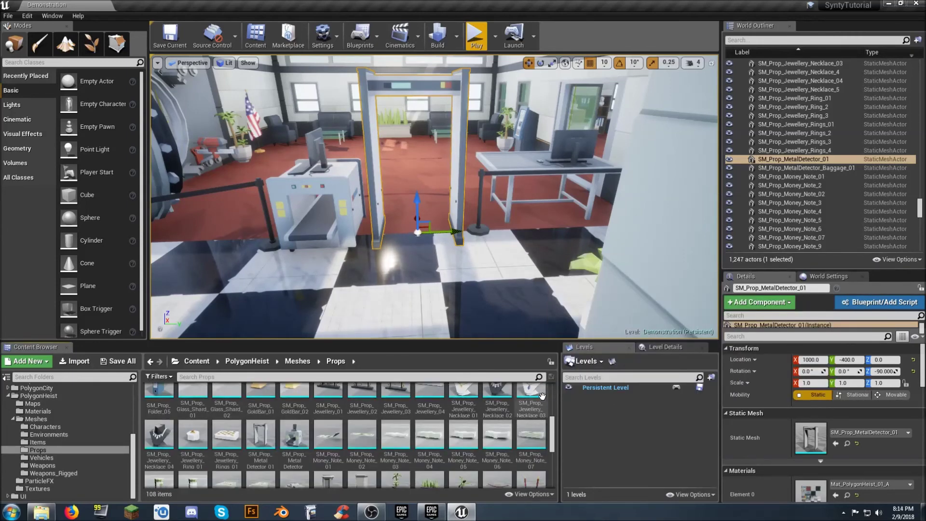
pyautogui.click(260, 433)
pyautogui.doubleClick(259, 433)
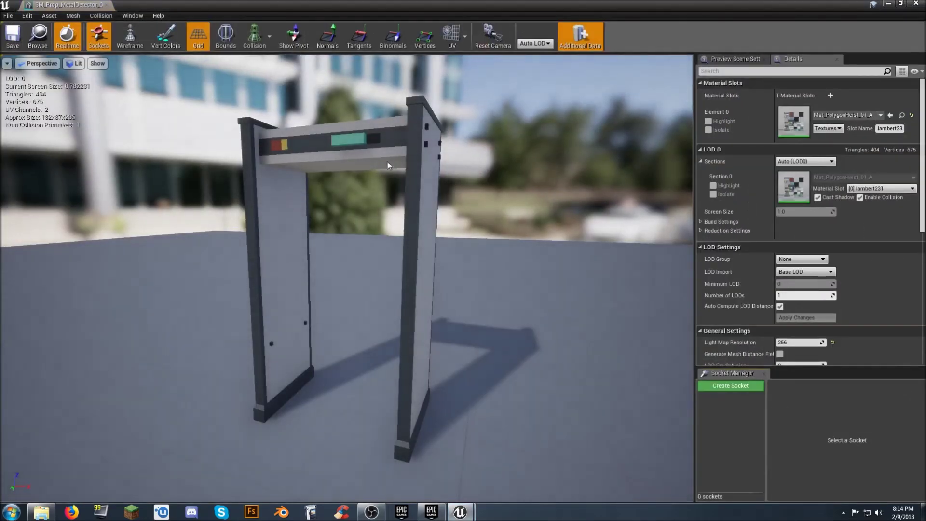
# Set the metal detector mesh's Collision Complexity to Use Complex Collision As Simple, save the mesh, and close it.
pyautogui.scroll(-2, 885, 280)
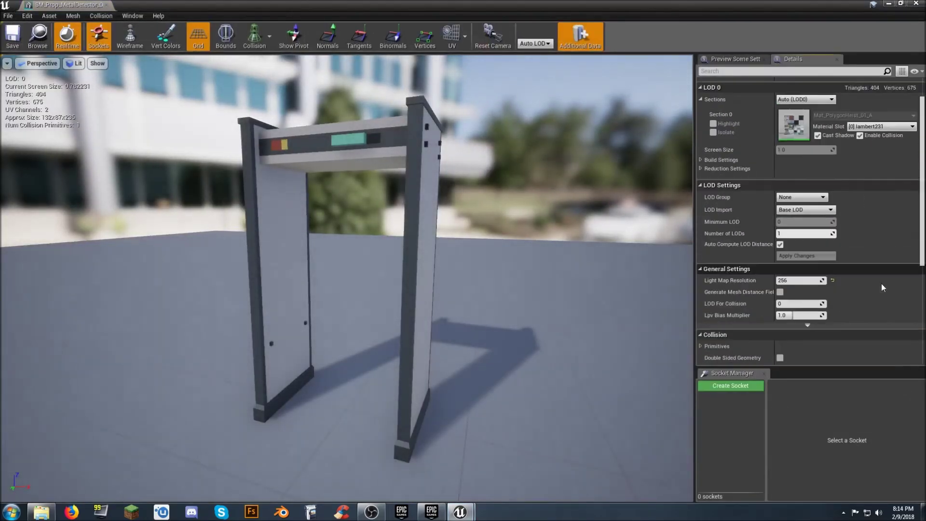
pyautogui.scroll(-1, 882, 283)
pyautogui.scroll(-3, 890, 273)
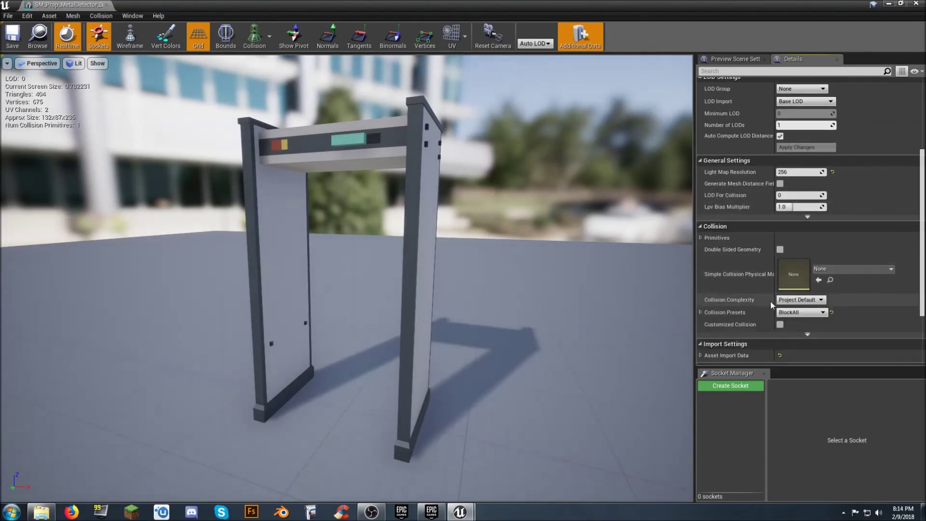
pyautogui.click(810, 303)
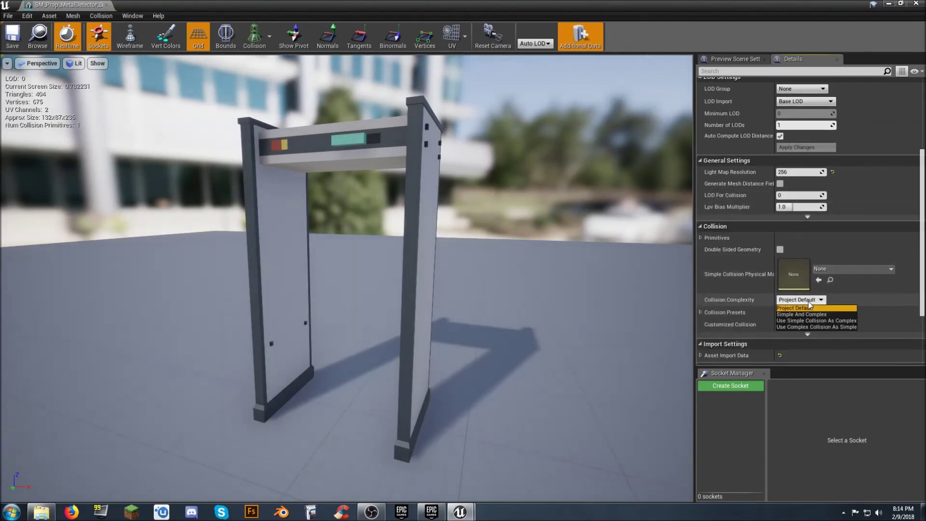
pyautogui.click(813, 327)
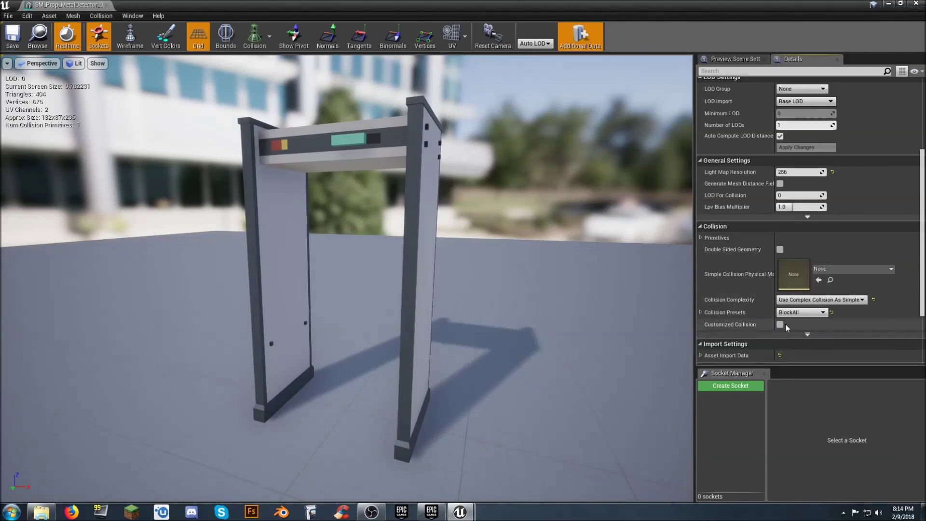
pyautogui.click(14, 34)
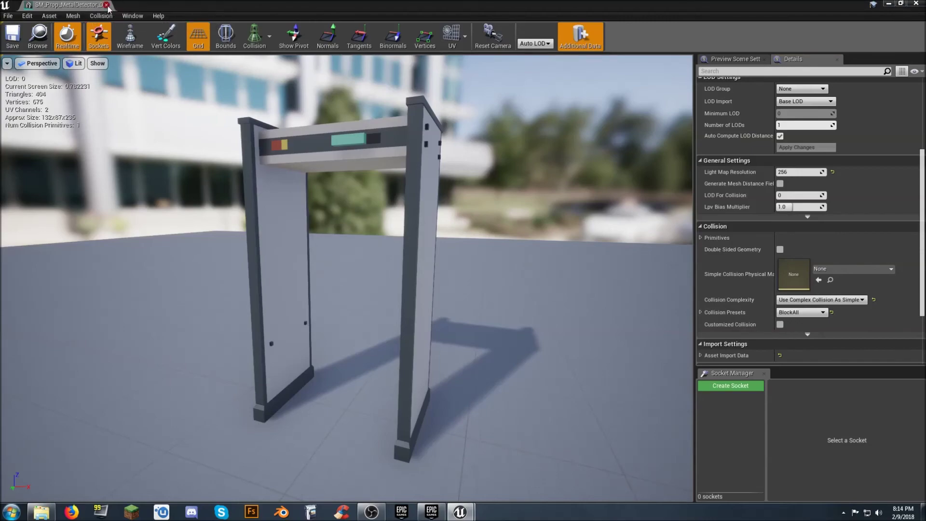
pyautogui.click(108, 5)
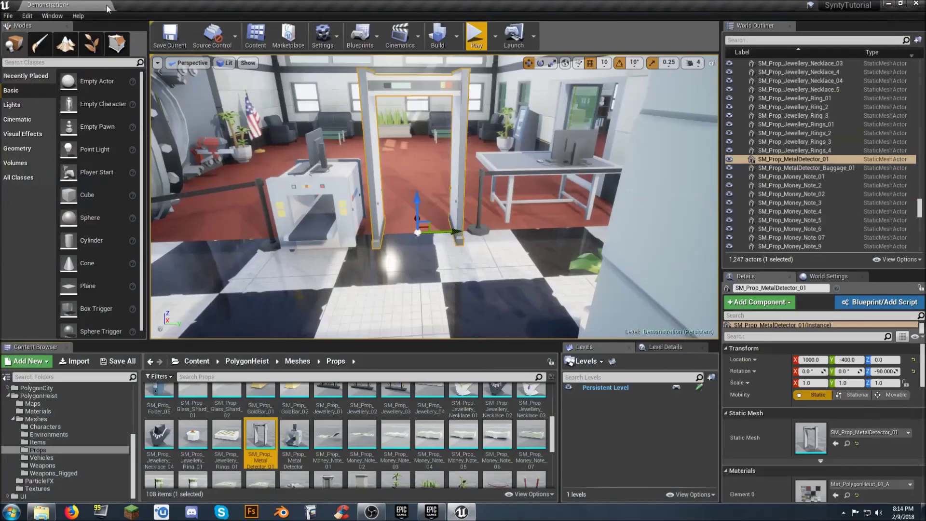
# Playtest the SWAT character by running through the metal detector, out to the street and back inside, and stop the session.
pyautogui.click(476, 36)
pyautogui.press('w')
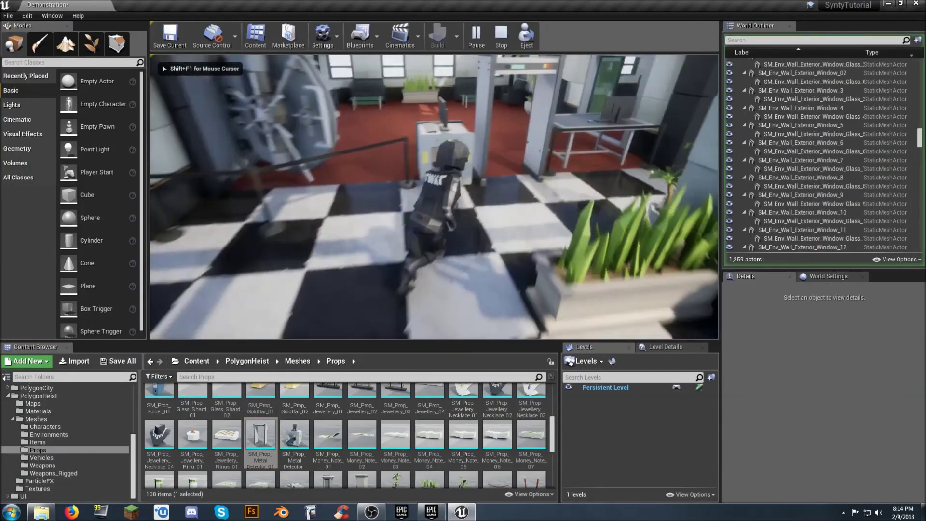
pyautogui.press('w')
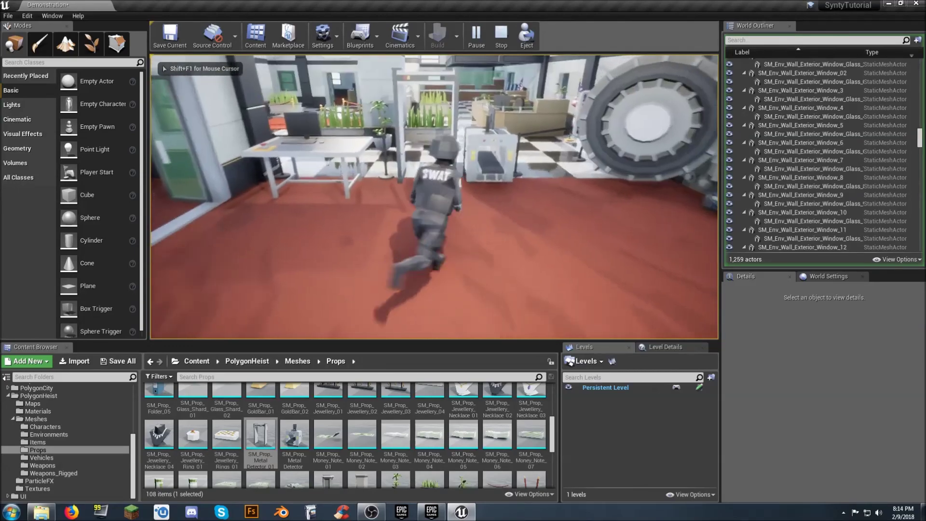
pyautogui.press('w')
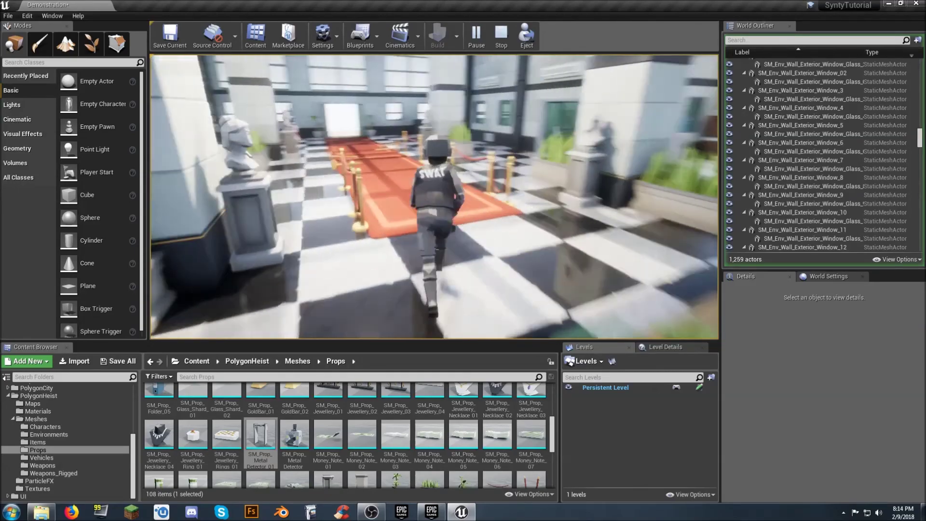
pyautogui.press('w')
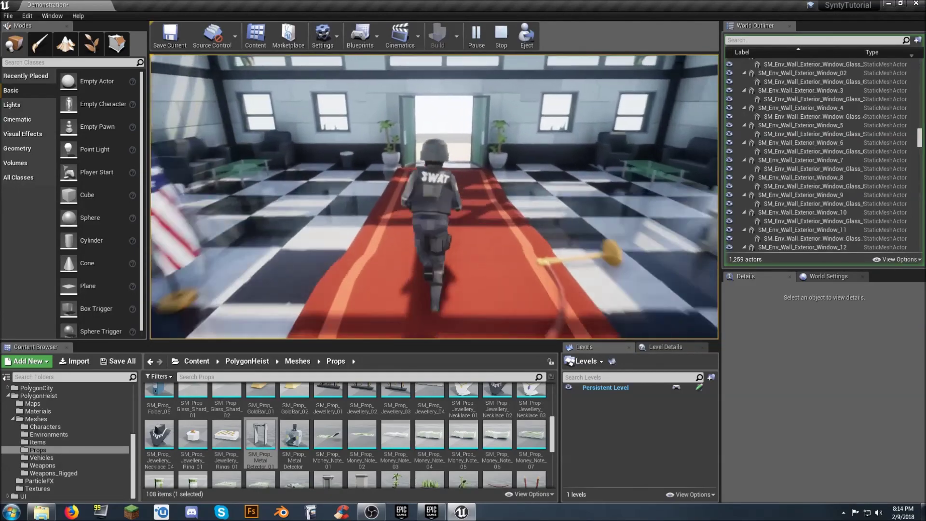
pyautogui.press('w')
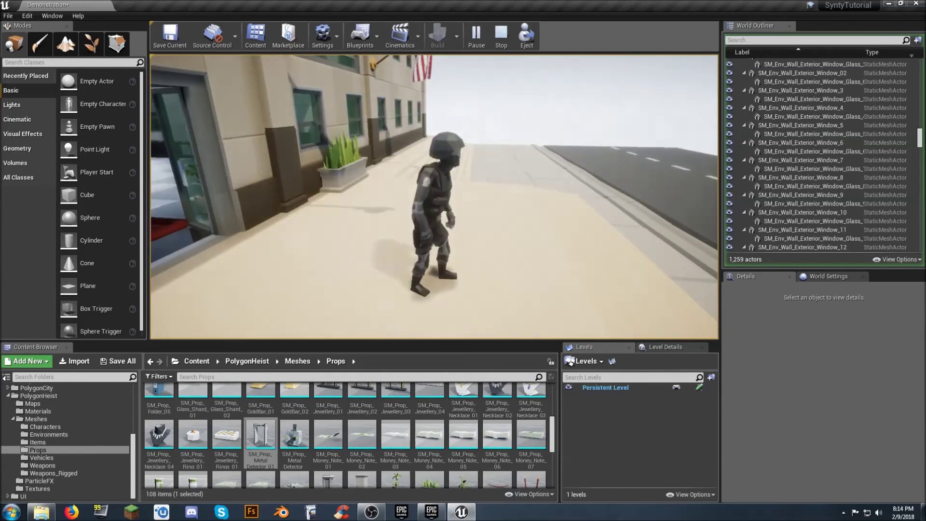
pyautogui.press('w')
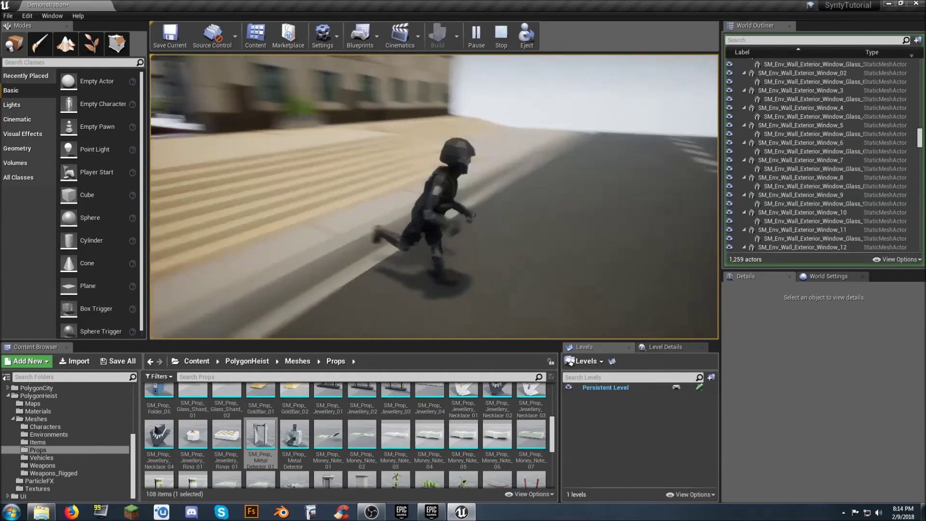
pyautogui.press('w')
pyautogui.press('w')
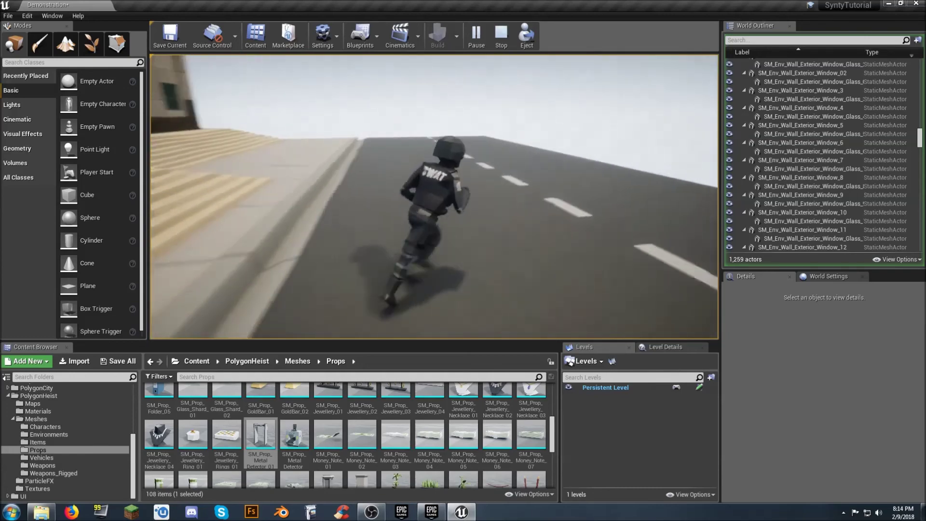
pyautogui.press('w')
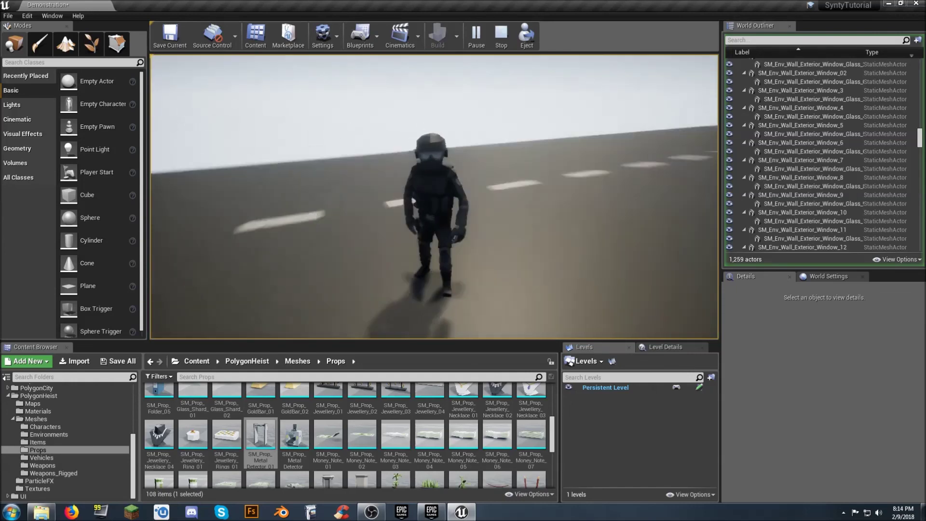
pyautogui.press('w')
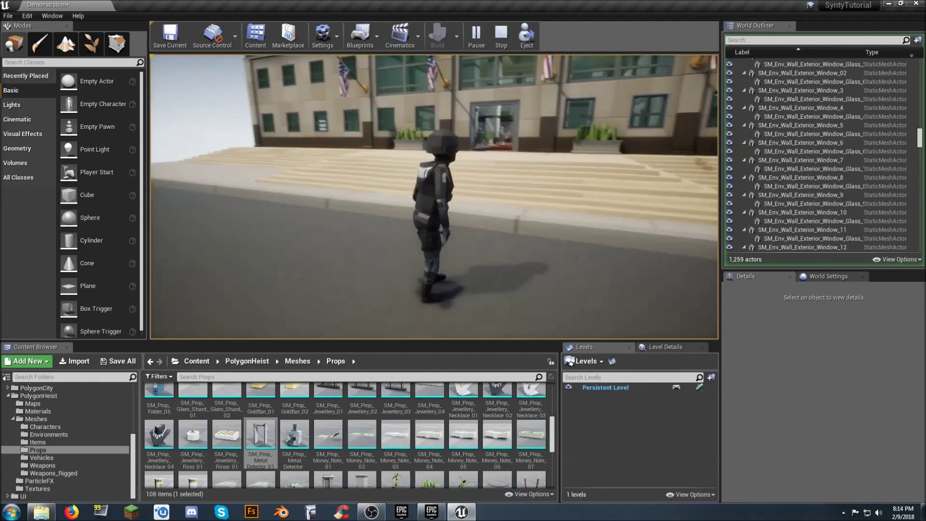
pyautogui.press('w')
pyautogui.press('w')
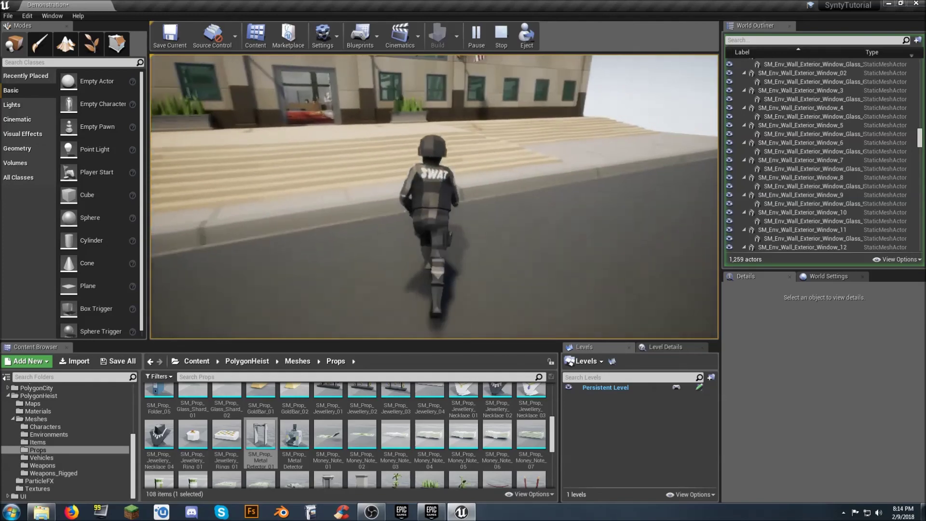
pyautogui.press('w')
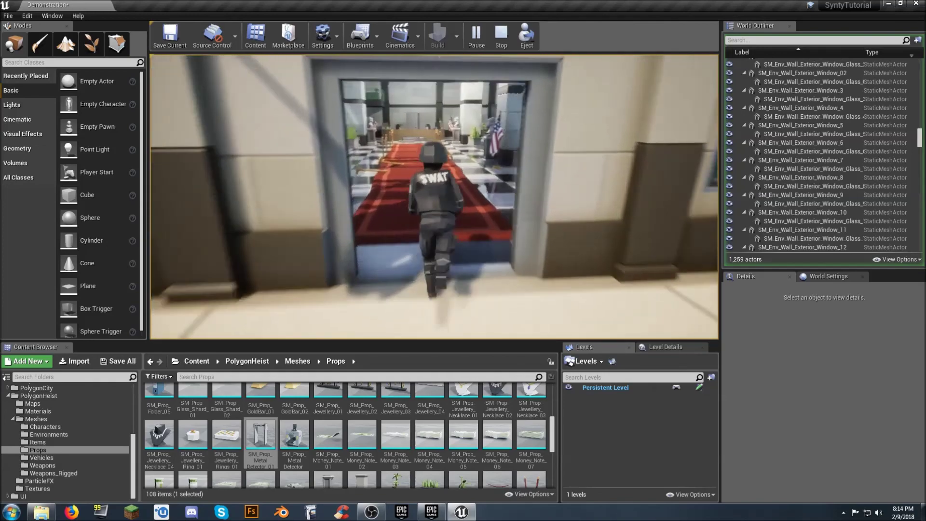
pyautogui.press('Escape')
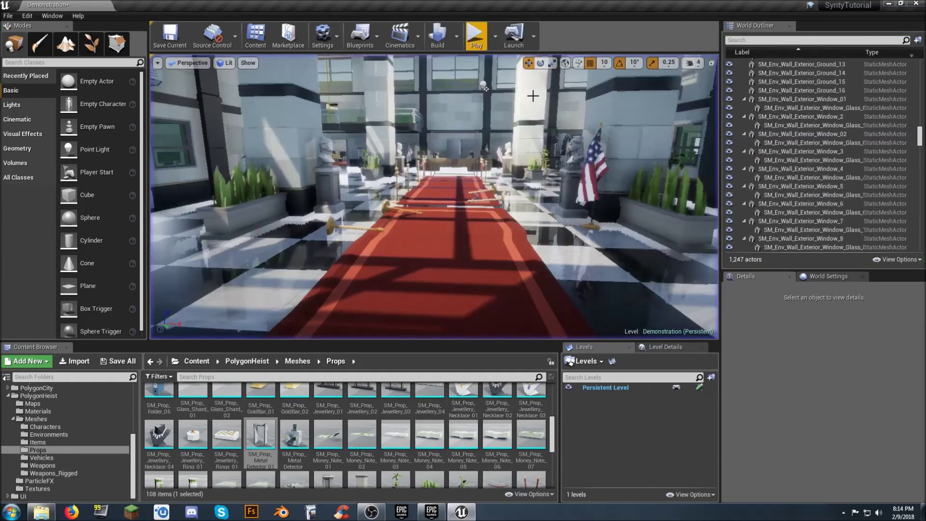